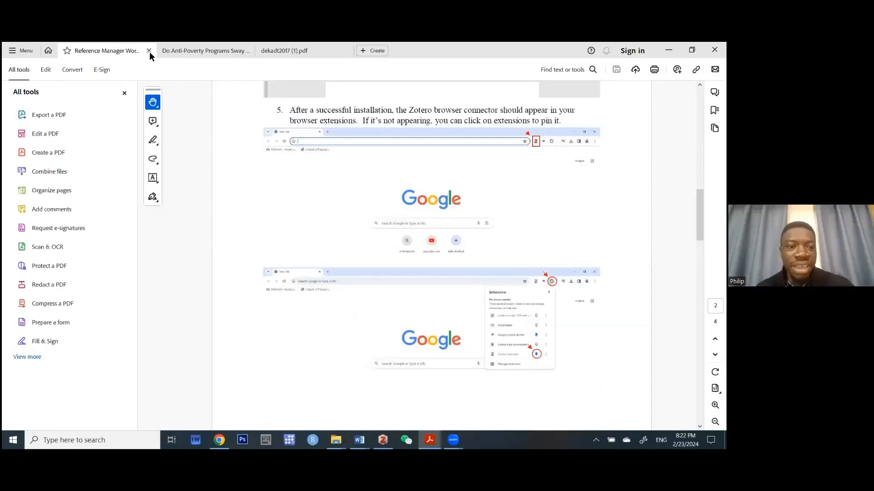
# Close Adobe Acrobat along with all three open PDF tabs at once.
pyautogui.click(714, 50)
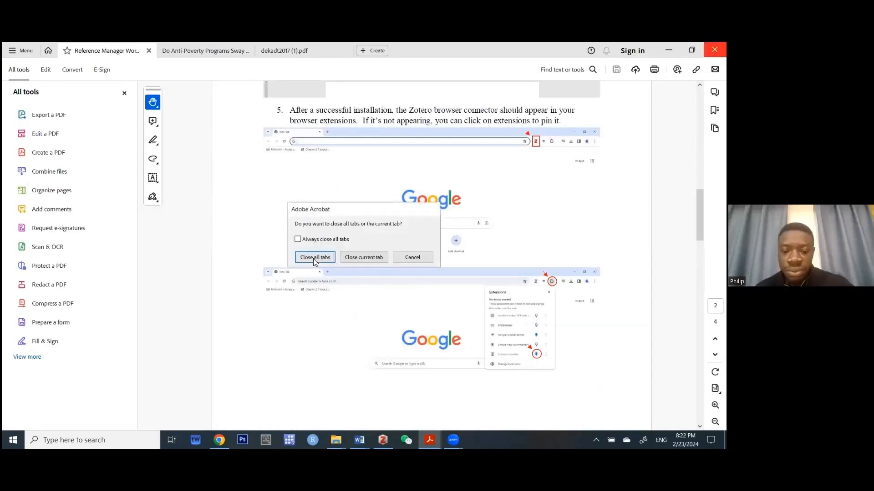
pyautogui.click(313, 258)
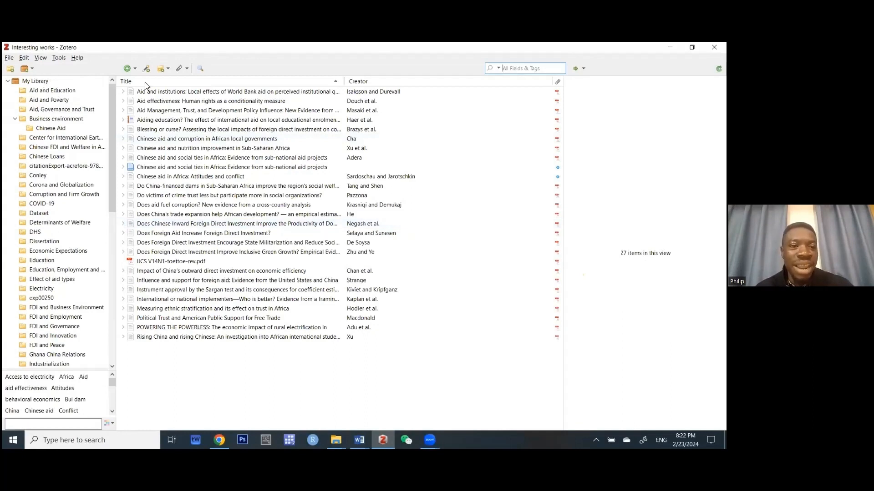
# Browse My Library, then Aid and Education, Aid and Poverty, Chinese Aid, and Aid, Governance and Trust.
pyautogui.click(43, 83)
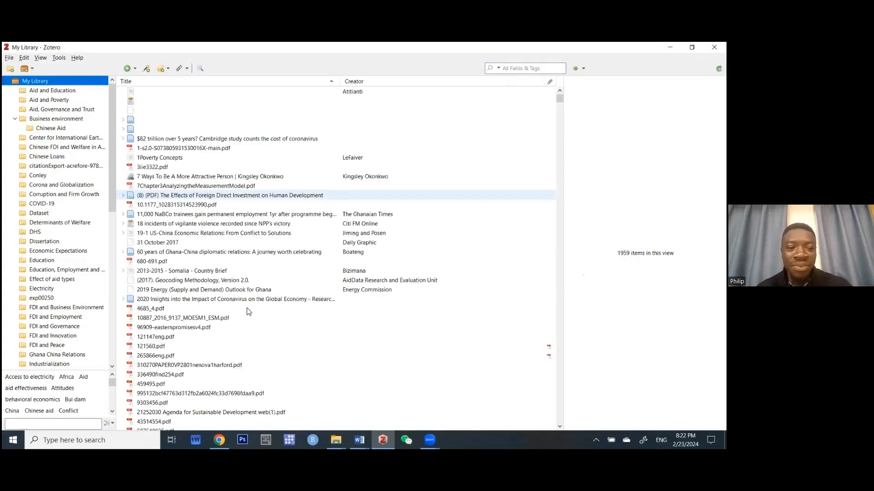
pyautogui.scroll(-10, 249, 312)
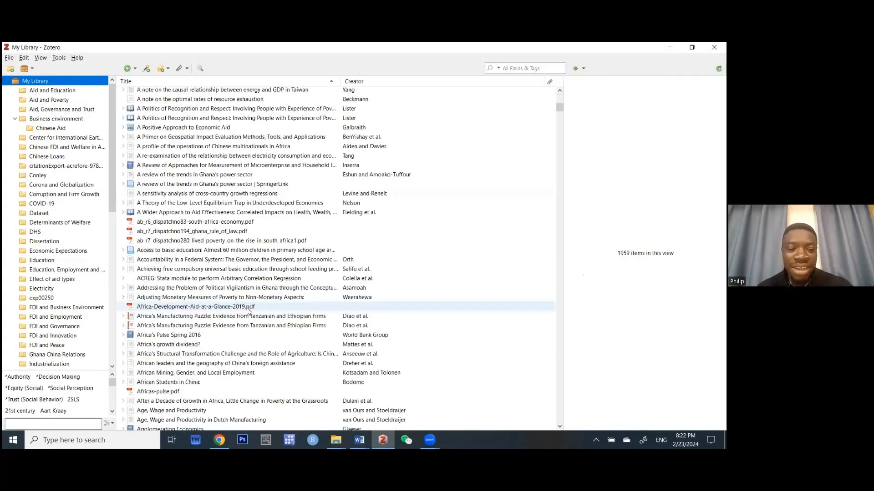
pyautogui.scroll(-15, 249, 311)
pyautogui.scroll(-11, 248, 311)
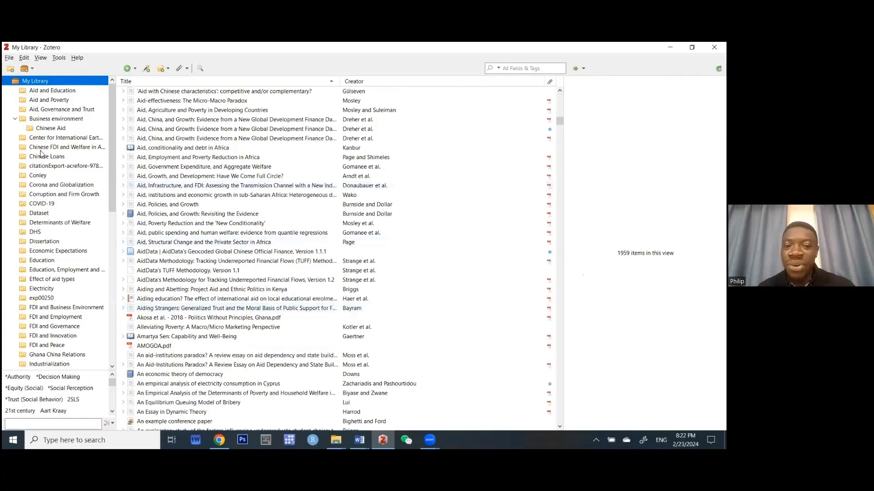
pyautogui.click(39, 94)
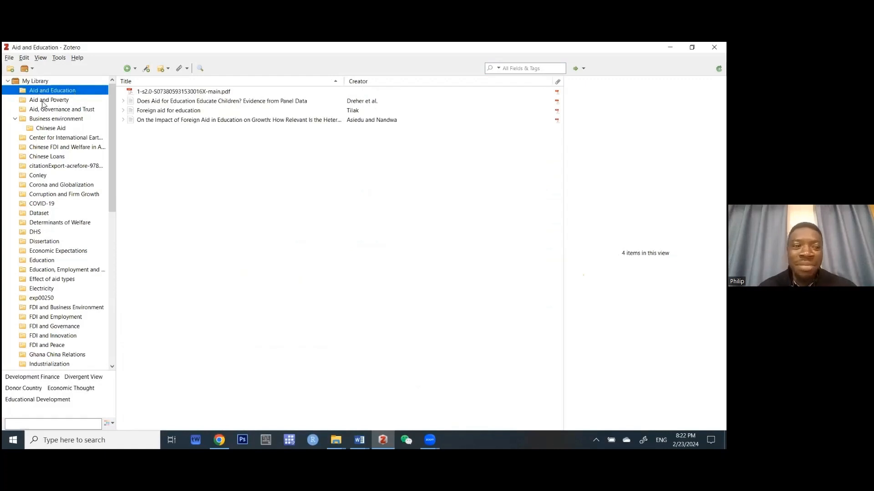
pyautogui.click(42, 101)
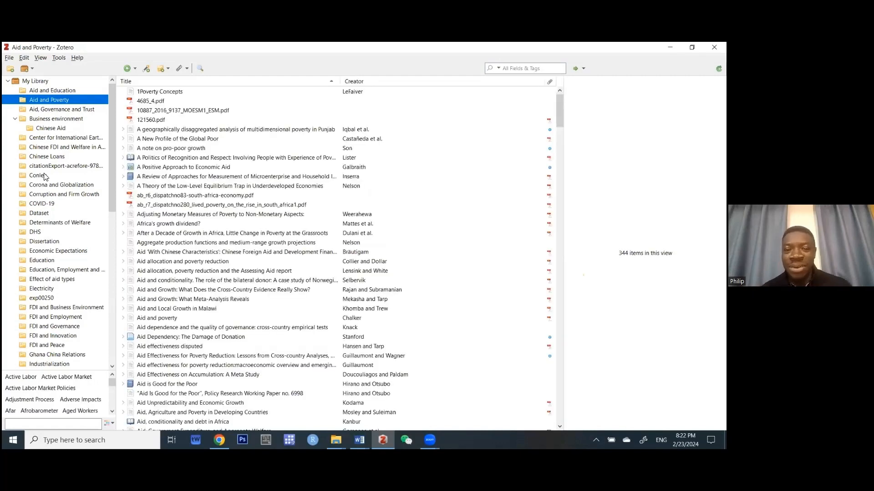
pyautogui.click(45, 127)
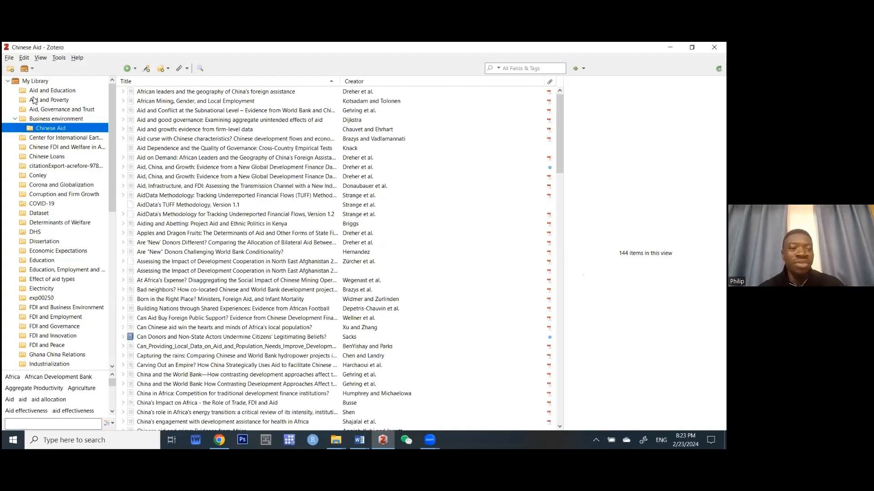
pyautogui.press('Up')
pyautogui.press('Up')
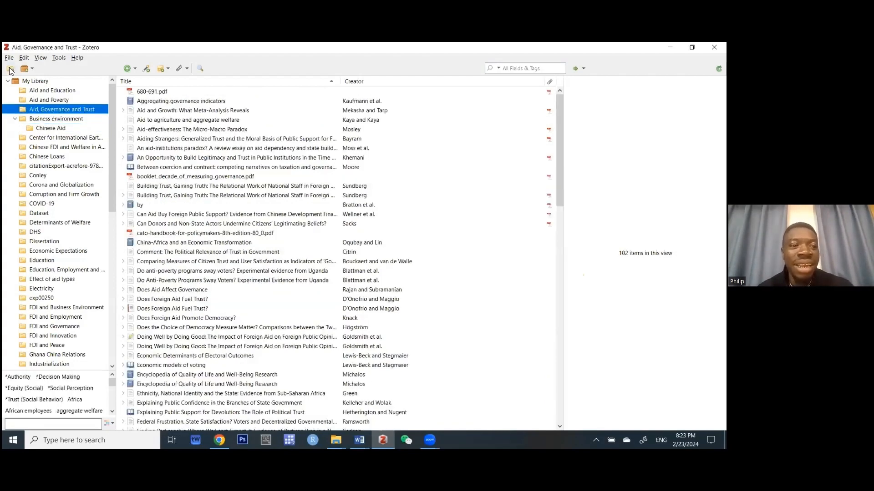
# Make a new top-level Zotero collection called 'Workshop'.
pyautogui.click(10, 69)
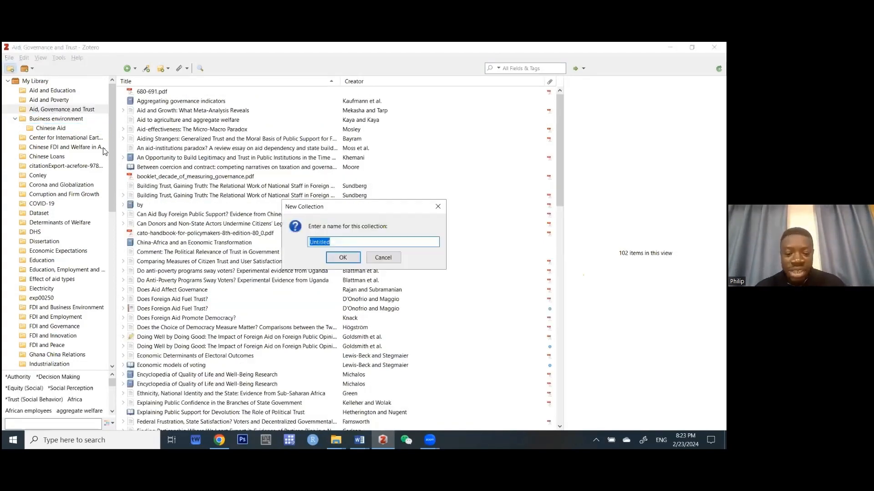
pyautogui.write('Wo')
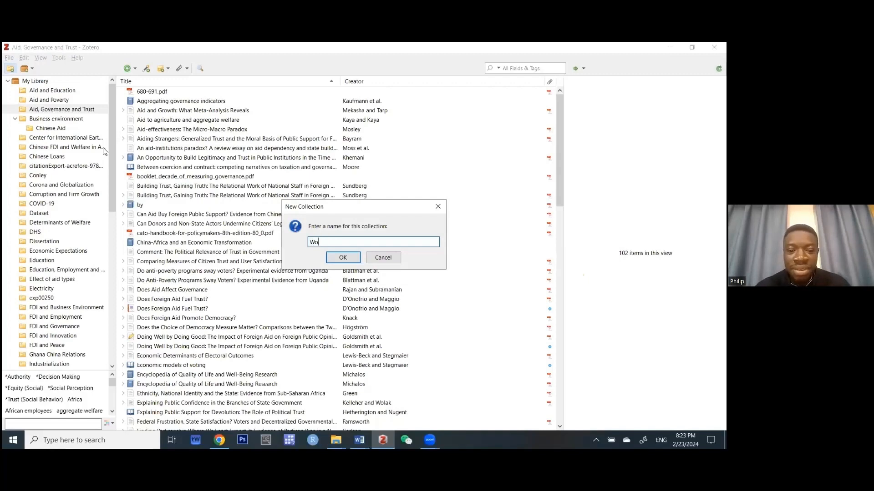
pyautogui.write('rkshop')
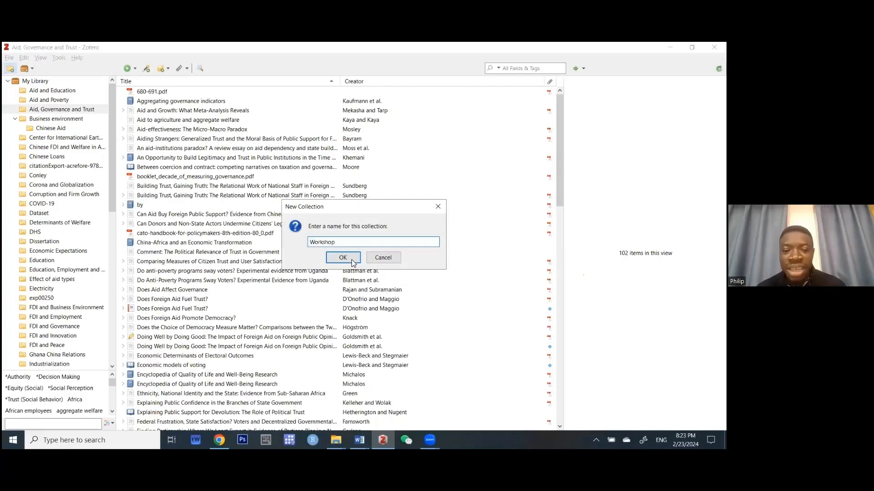
pyautogui.click(342, 258)
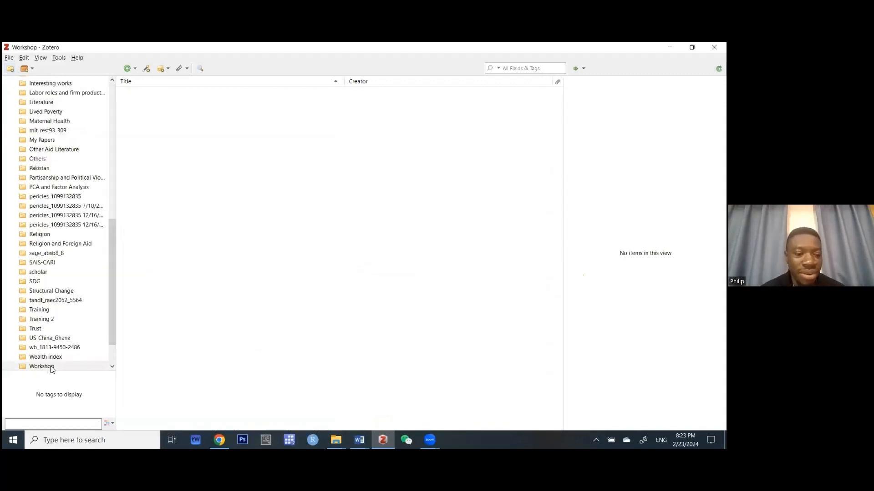
# Create a subcollection named 'sub workshop' under Workshop.
pyautogui.rightClick(51, 368)
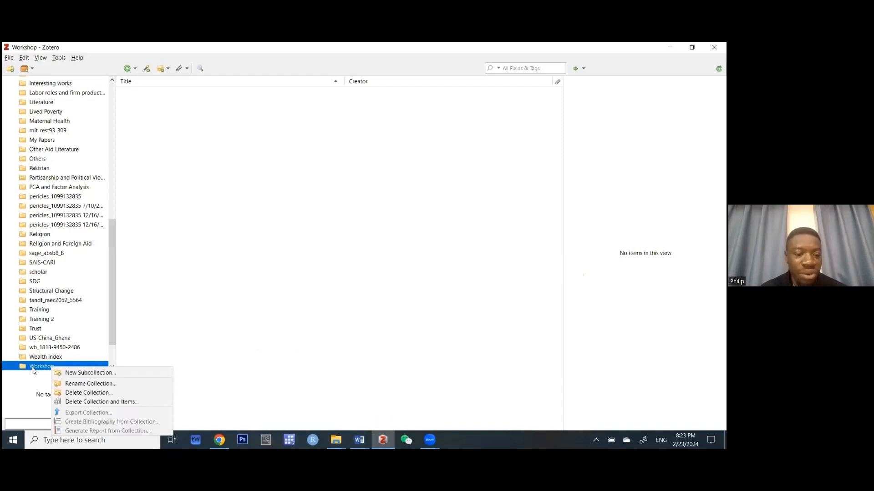
pyautogui.click(81, 374)
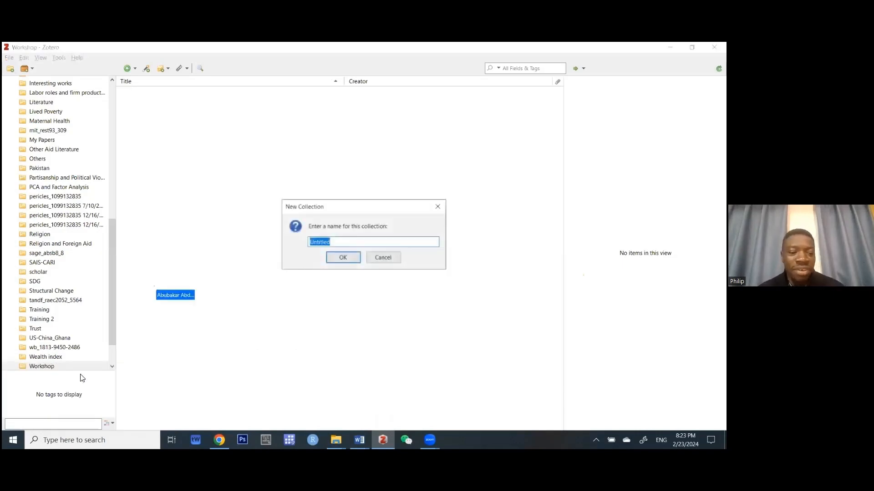
pyautogui.write('sub')
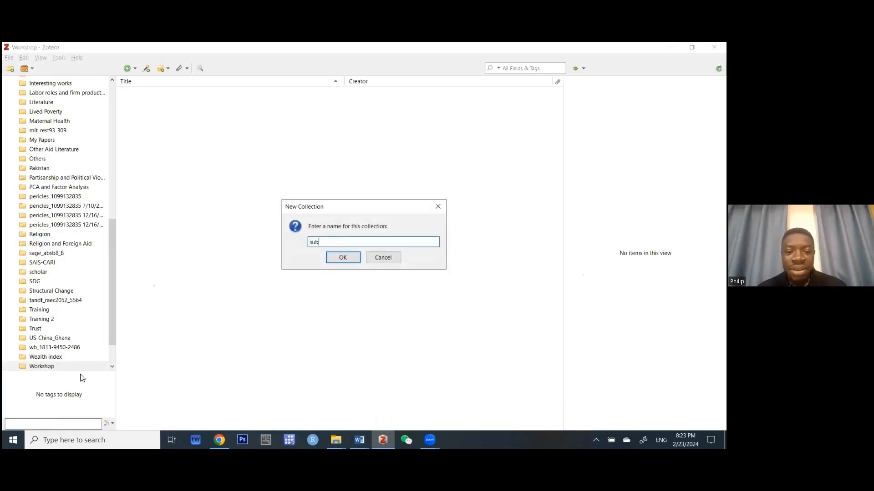
pyautogui.write(' workshhop')
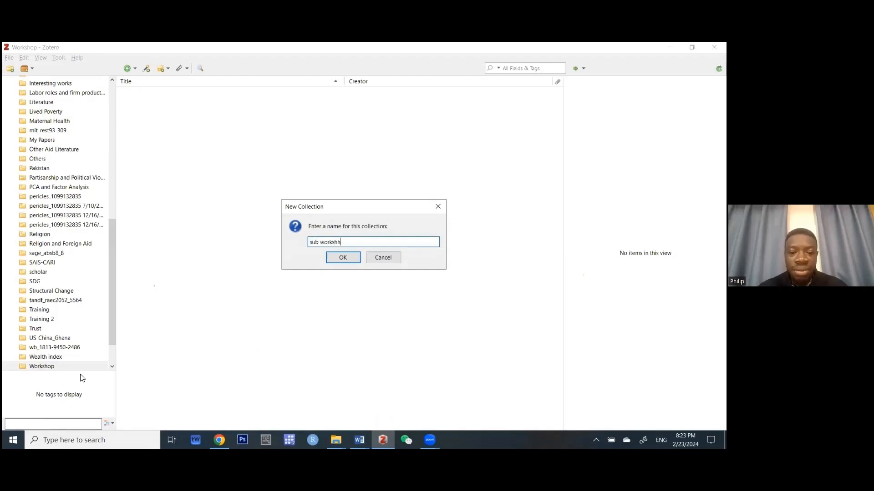
pyautogui.press('BackSpace')
pyautogui.press('BackSpace')
pyautogui.press('BackSpace')
pyautogui.write('op')
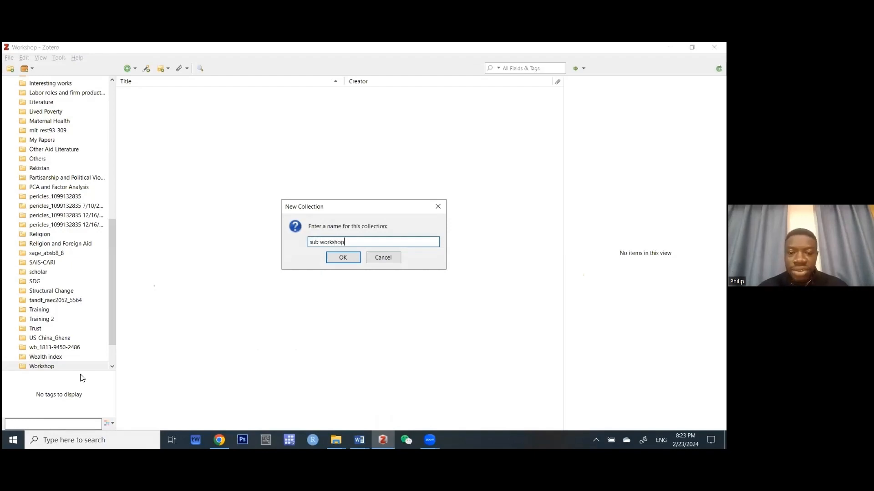
pyautogui.press('Return')
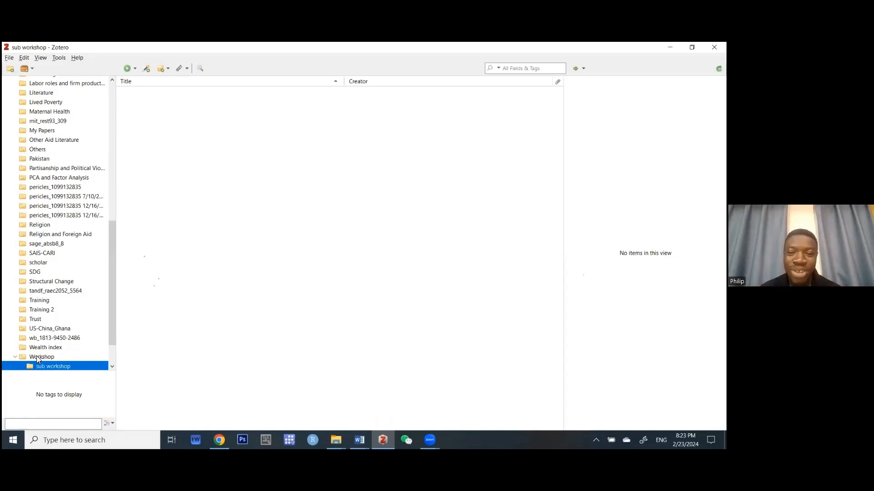
# Browse the whole library, then return to the empty Workshop collection.
pyautogui.scroll(15, 37, 269)
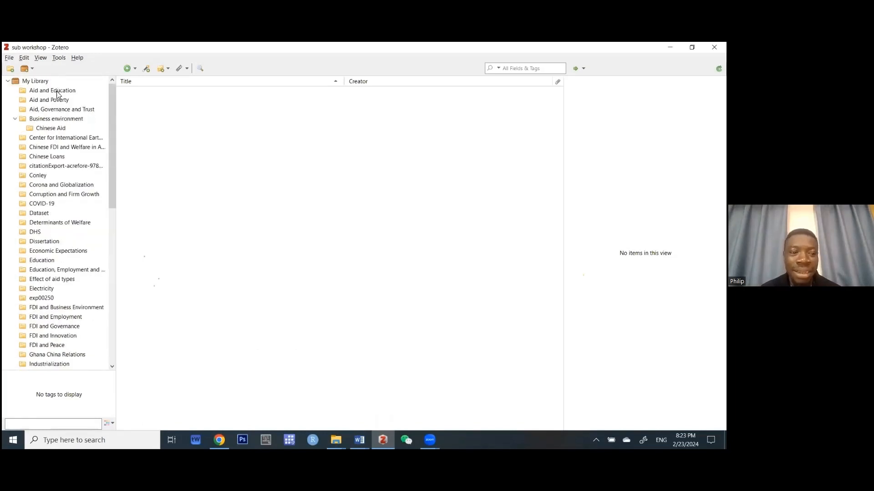
pyautogui.click(45, 83)
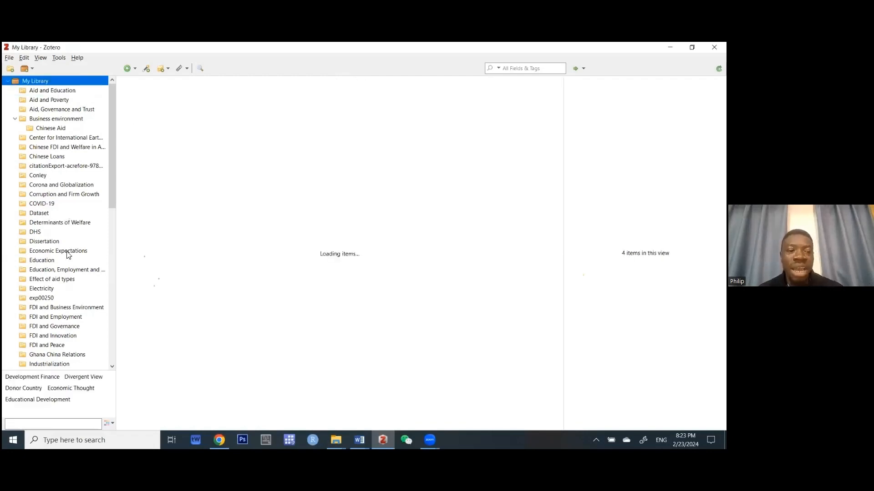
pyautogui.scroll(-8, 67, 255)
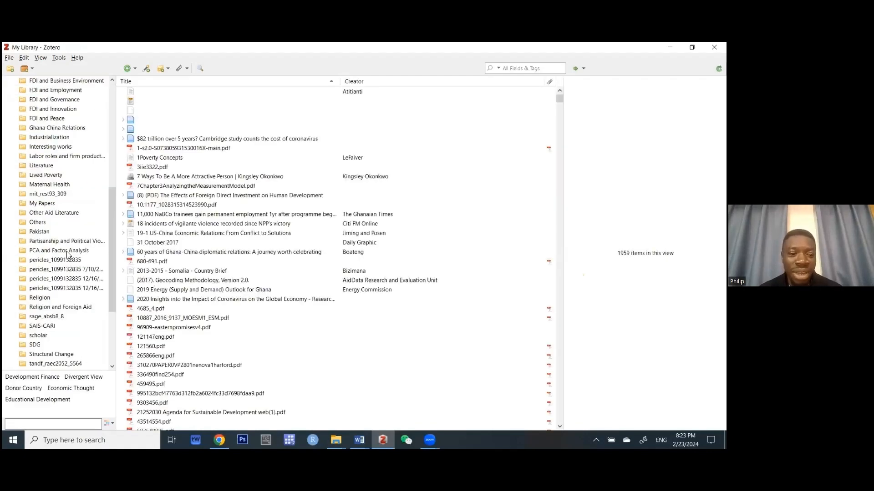
pyautogui.scroll(-4, 67, 255)
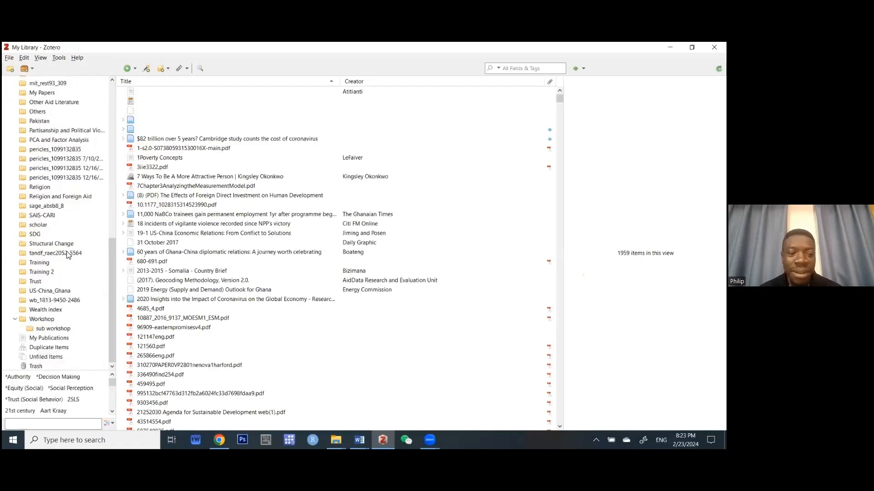
pyautogui.click(42, 319)
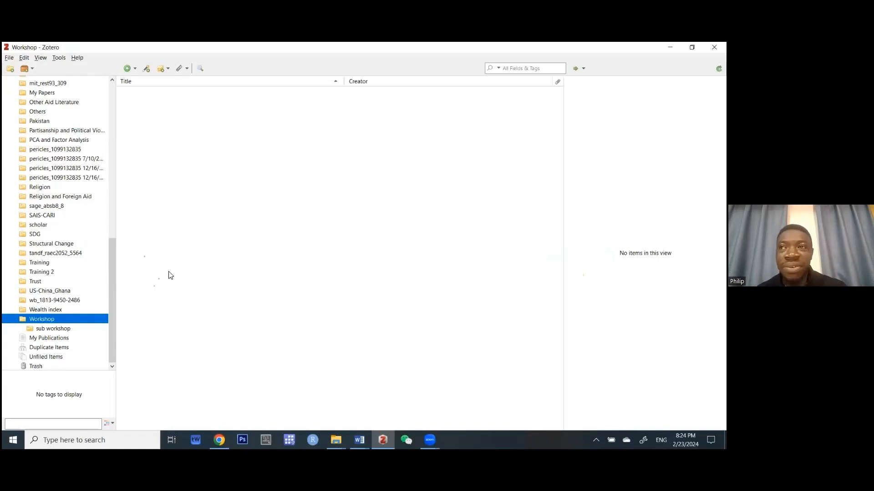
pyautogui.click(8, 59)
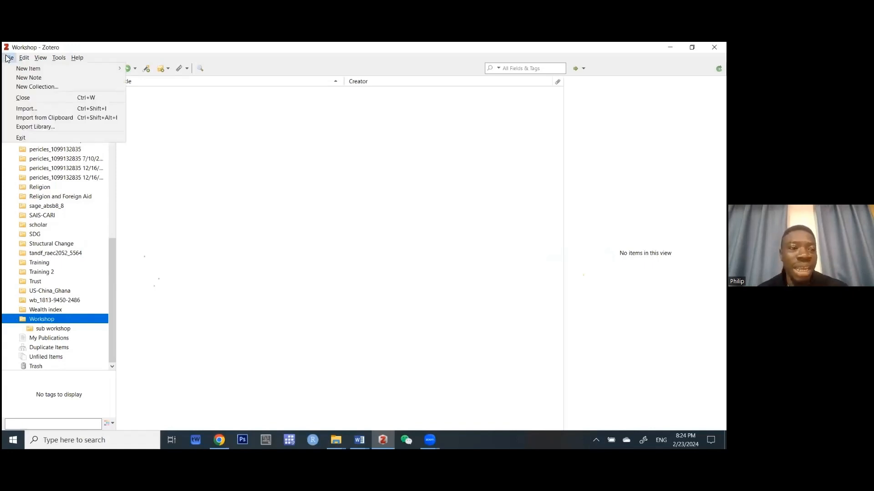
pyautogui.press('Right')
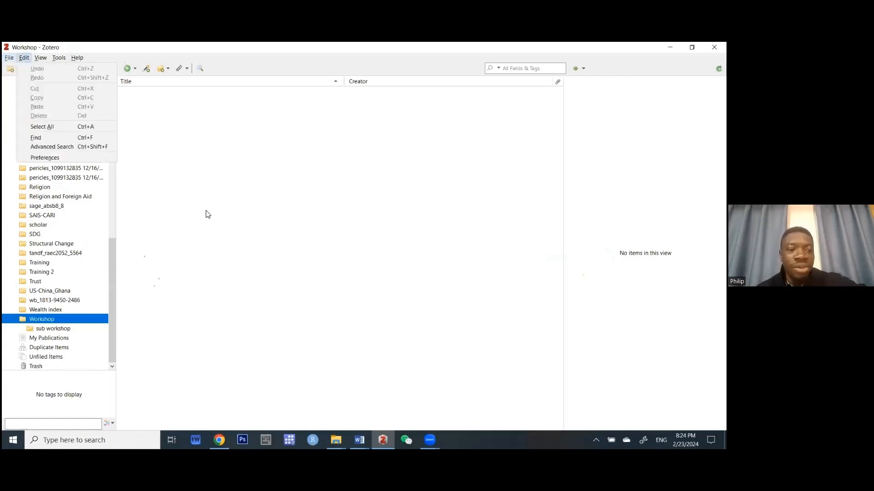
pyautogui.click(206, 214)
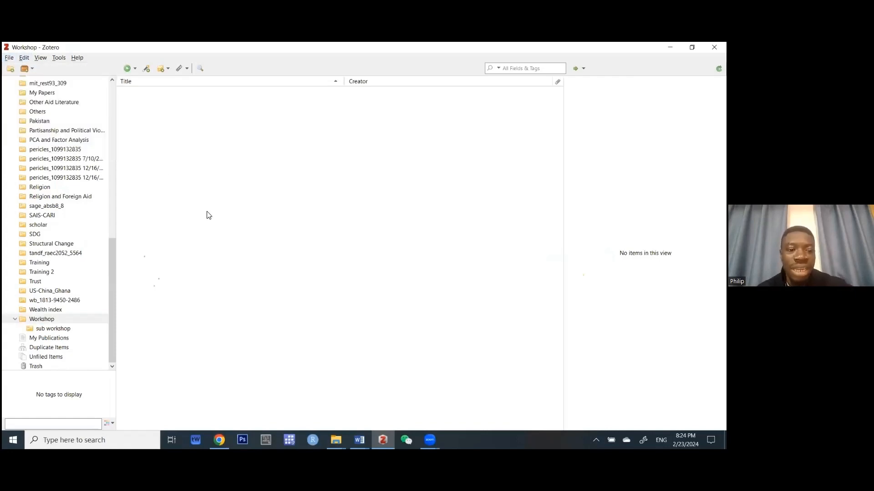
pyautogui.click(51, 324)
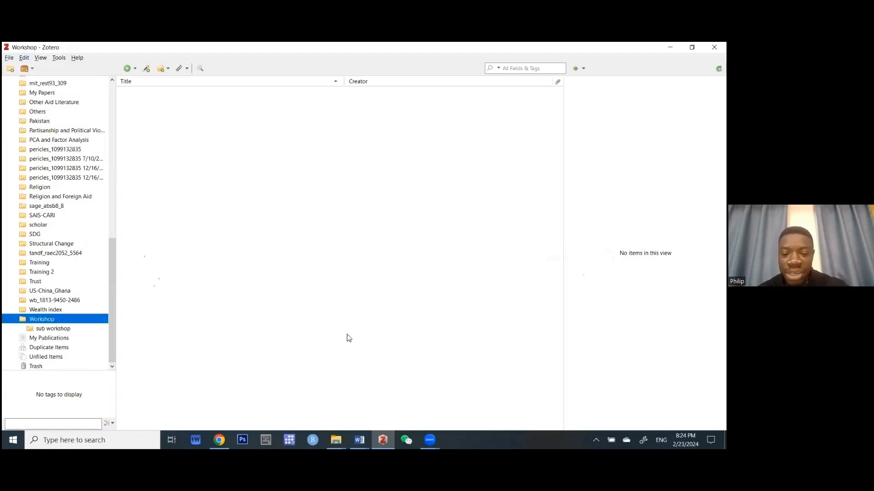
pyautogui.moveTo(336, 440)
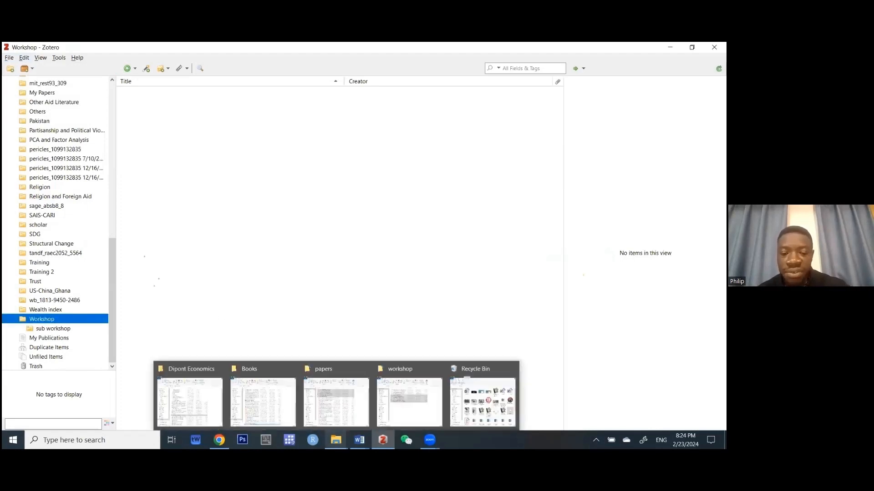
# Import the six PDFs from the workshop folder into the Workshop collection, then minimize Explorer.
pyautogui.click(401, 405)
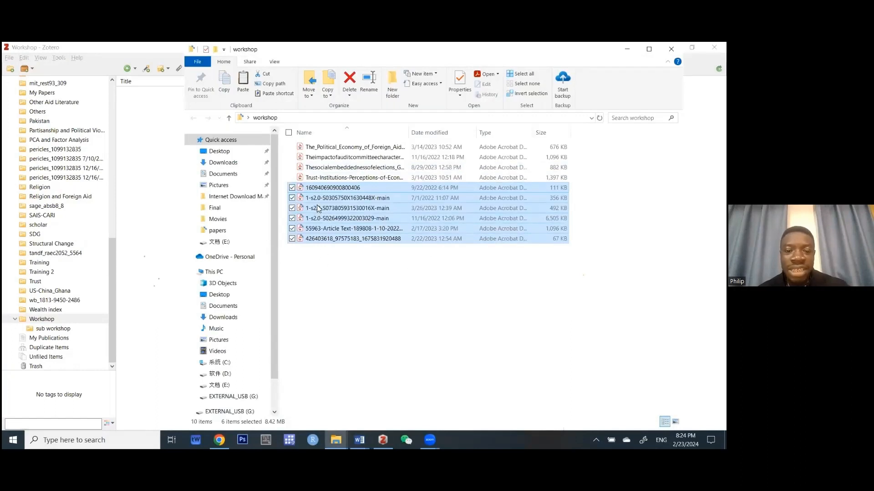
pyautogui.moveTo(316, 204); pyautogui.dragTo(146, 143)
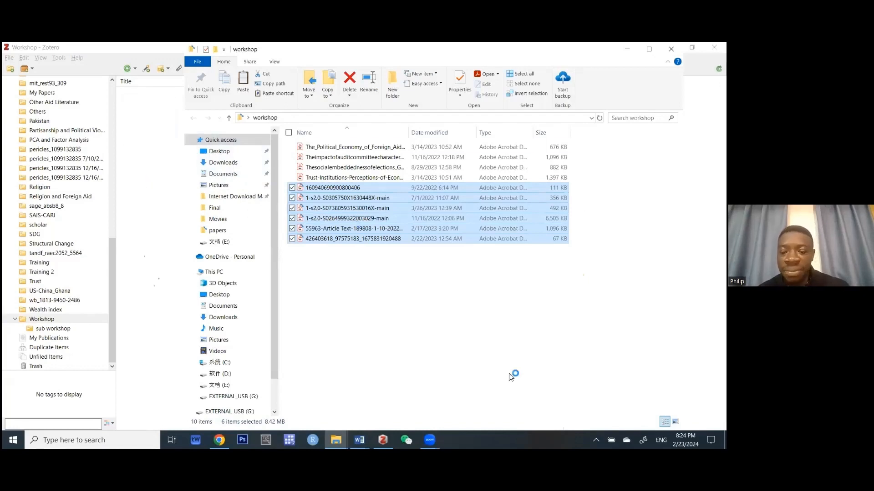
pyautogui.click(336, 440)
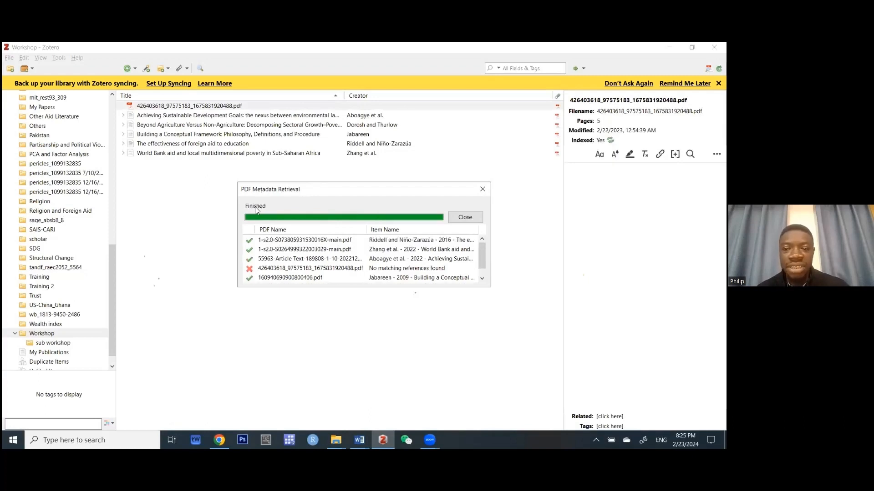
# Dismiss the finished PDF Metadata Retrieval results.
pyautogui.click(470, 217)
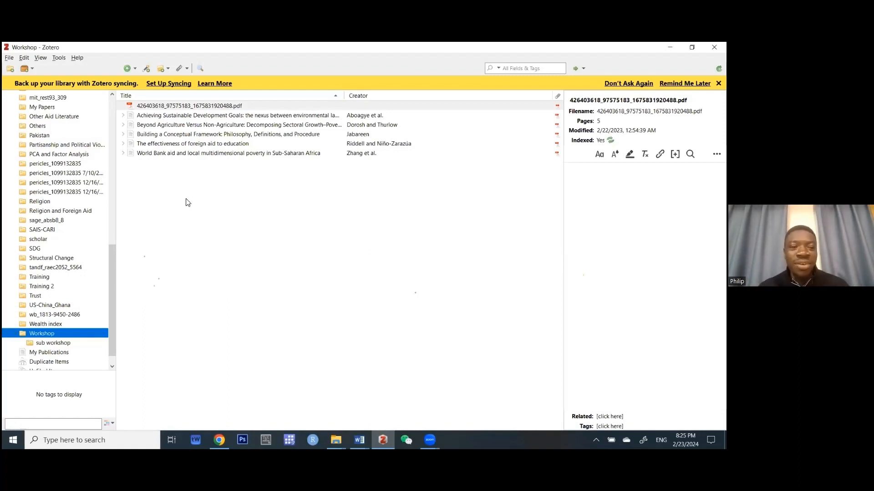
# Add a blank Manuscript item from the New Item menu's More types.
pyautogui.click(135, 69)
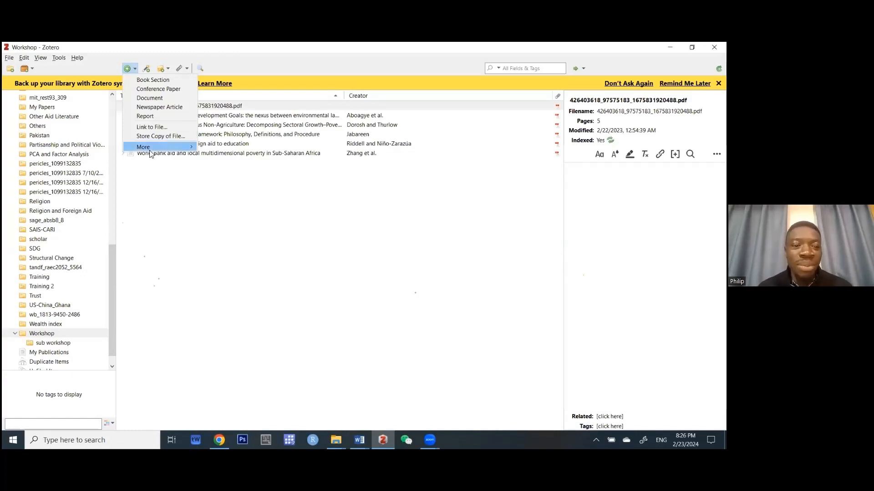
pyautogui.moveTo(150, 153)
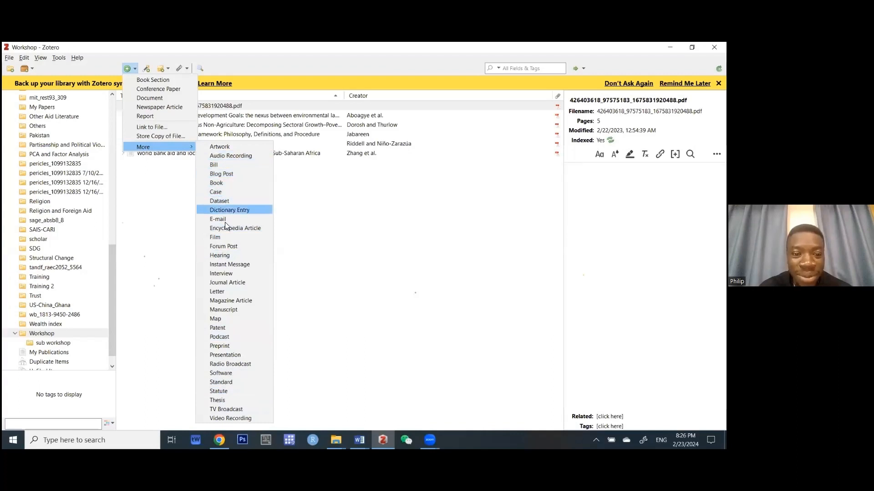
pyautogui.click(231, 311)
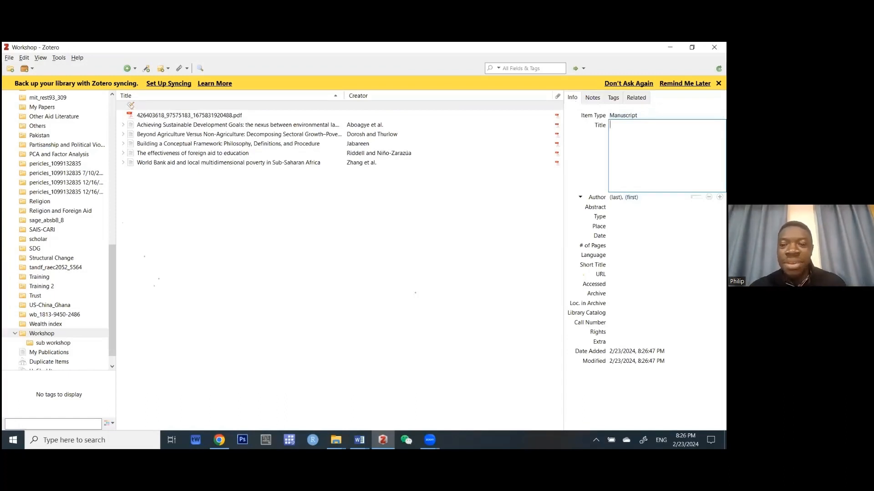
# Title the manuscript 'This is our workshop on Zotero' and enter the author's last and first names.
pyautogui.write('This')
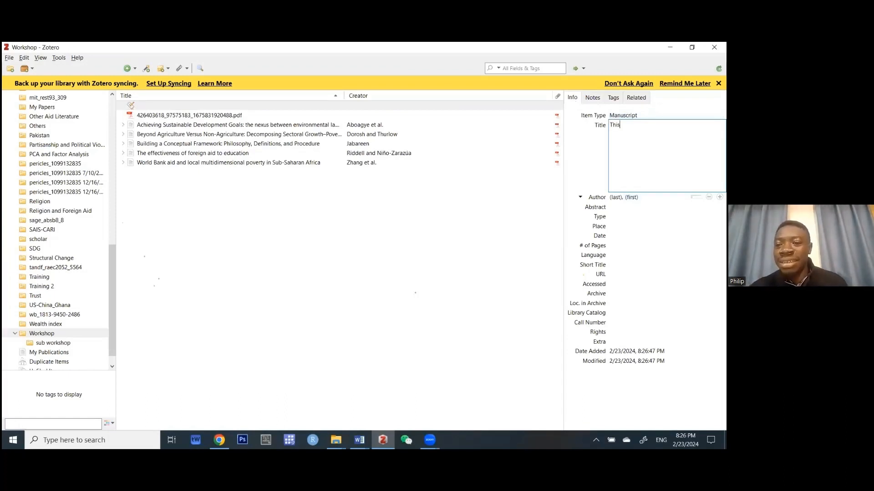
pyautogui.write(' is our ')
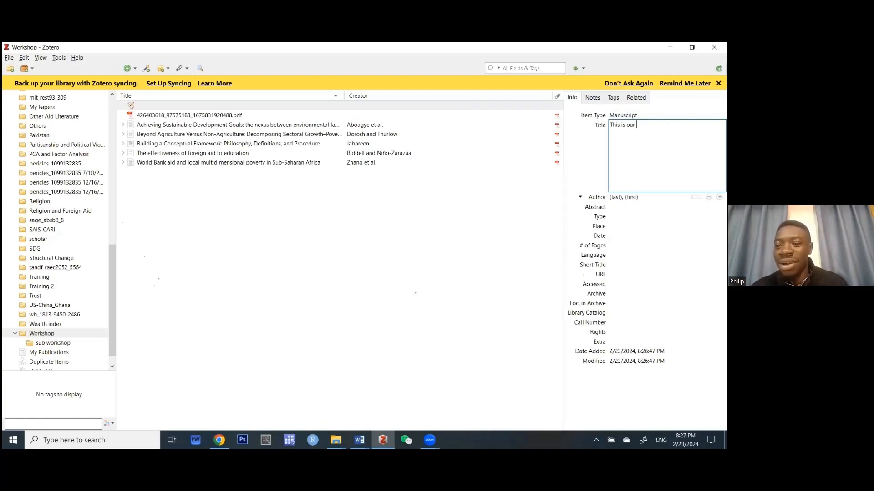
pyautogui.write('workshop on ')
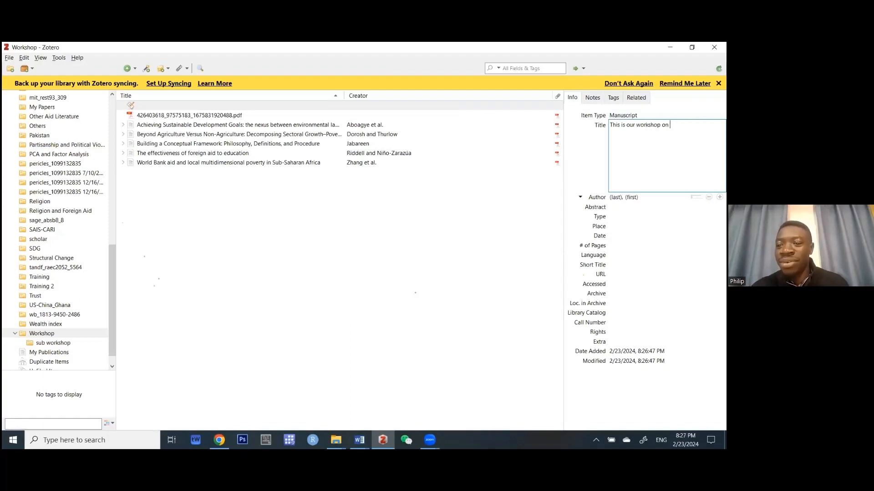
pyautogui.write('Zotero')
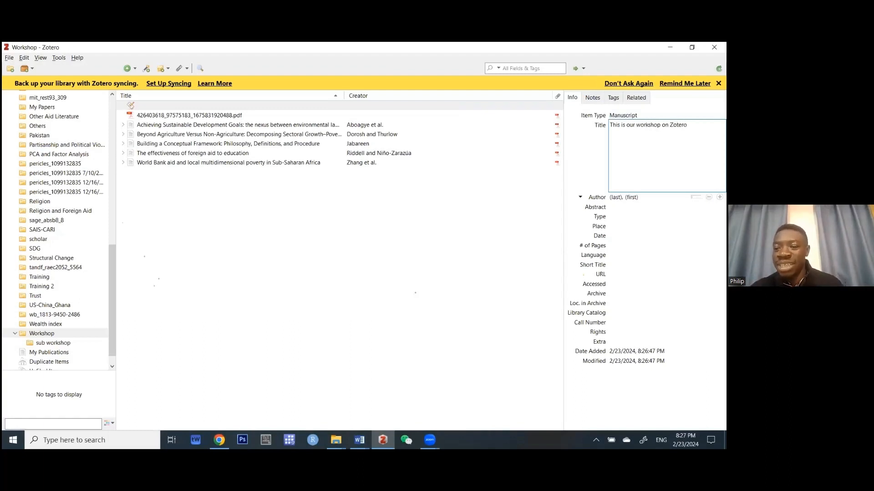
pyautogui.click(616, 198)
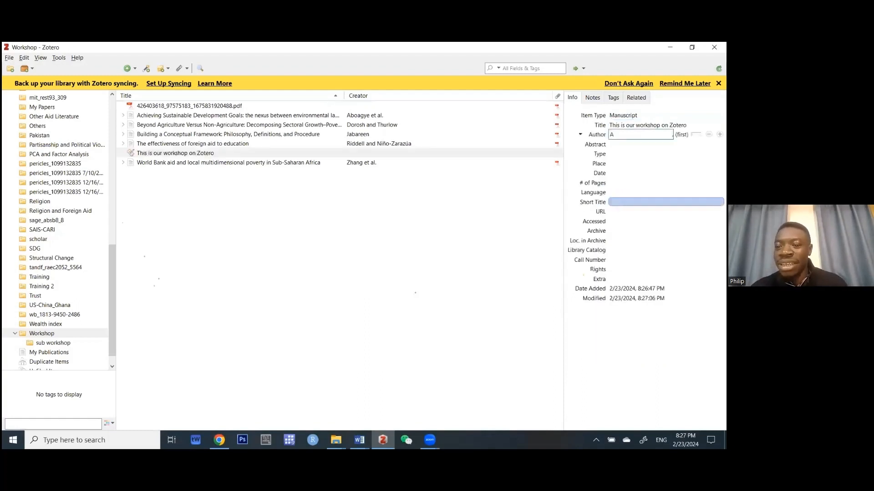
pyautogui.write('Atitianit')
pyautogui.press('BackSpace')
pyautogui.press('BackSpace')
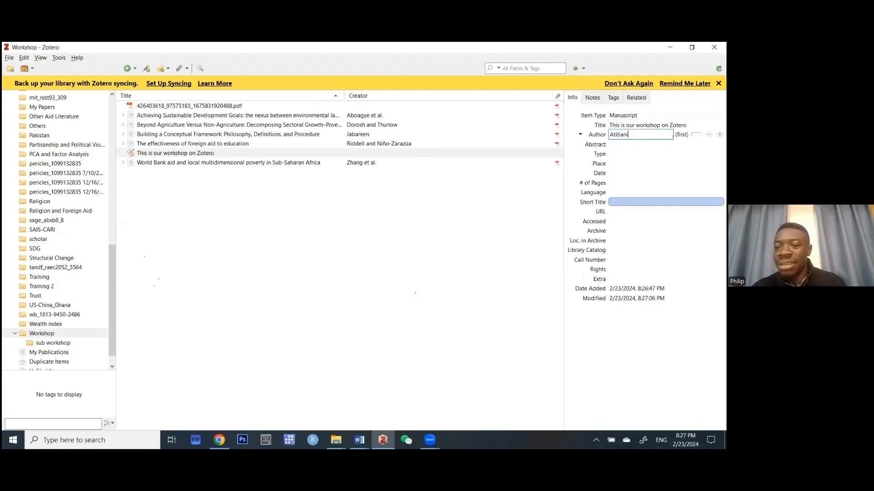
pyautogui.write('t')
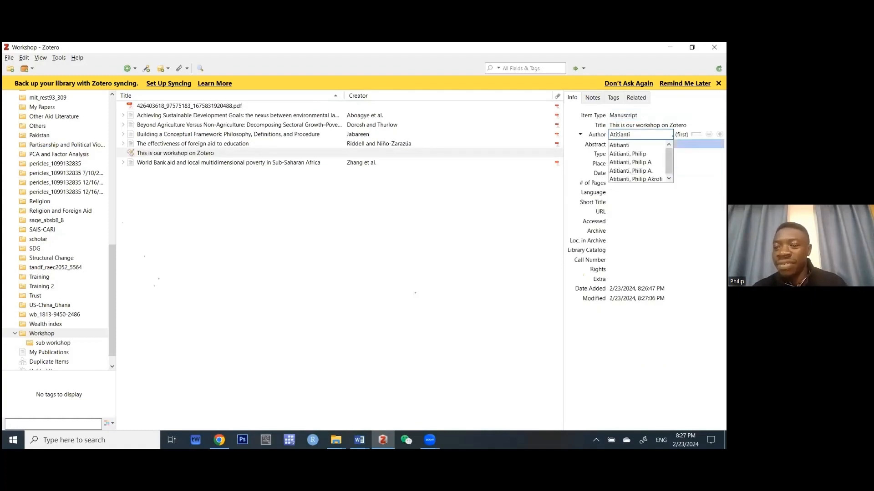
pyautogui.press('Tab')
pyautogui.write('Philip')
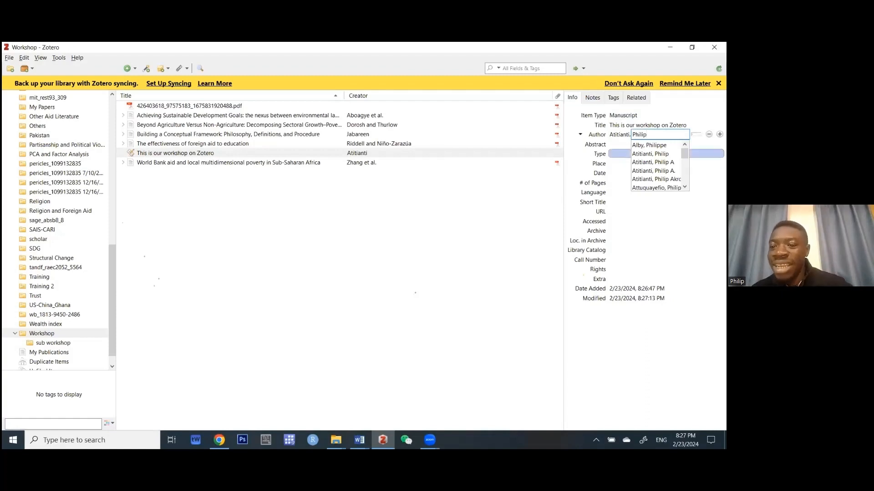
pyautogui.click(620, 144)
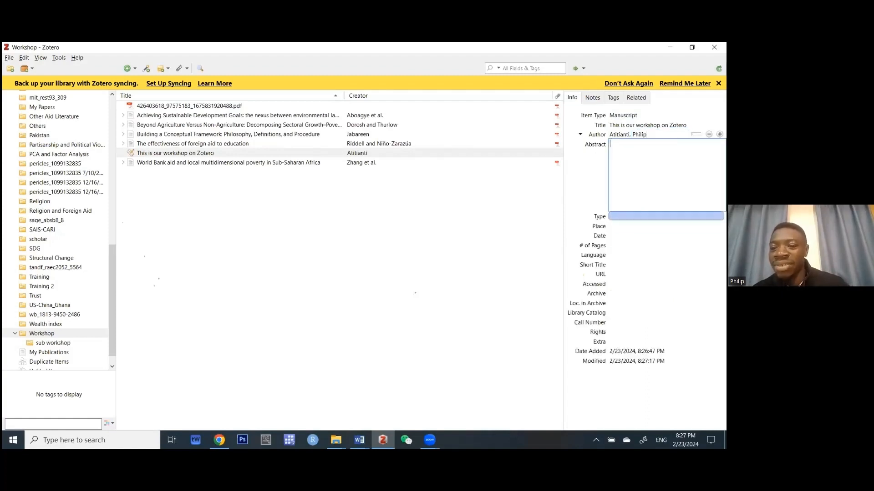
# Set place China, type Working Paper, date 2024-02-23 and 100 pages.
pyautogui.click(628, 225)
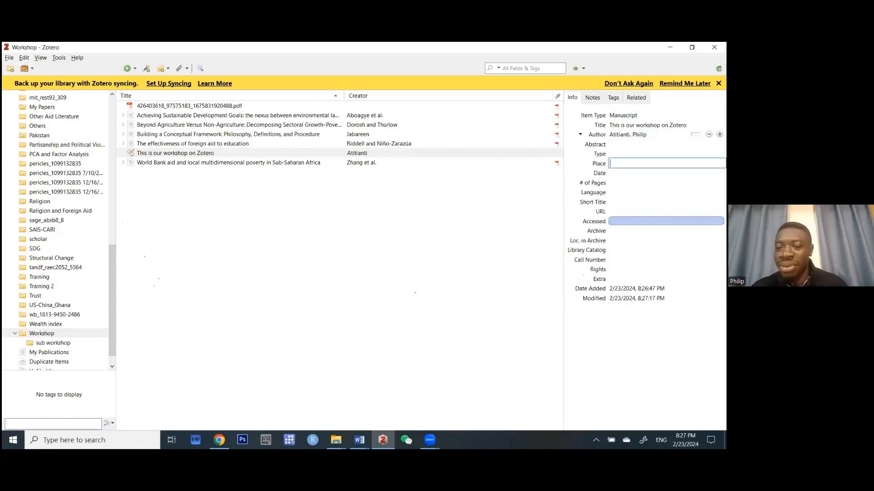
pyautogui.write('China')
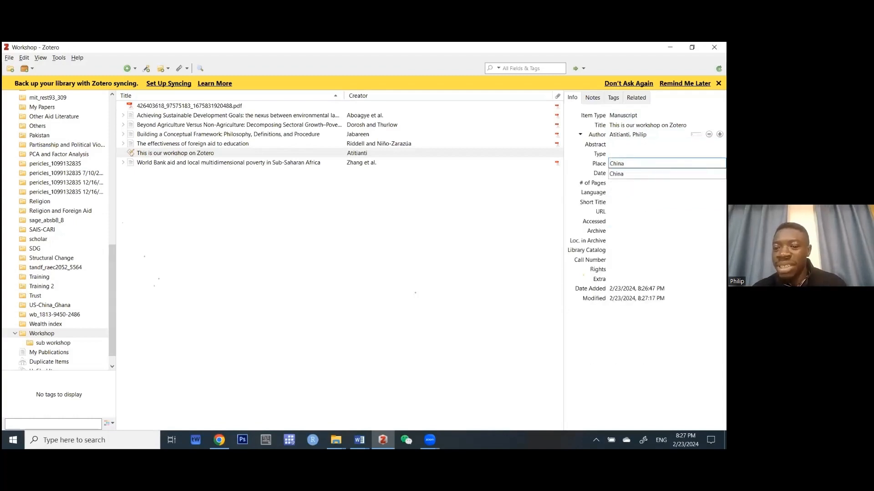
pyautogui.click(637, 154)
pyautogui.write('Wo')
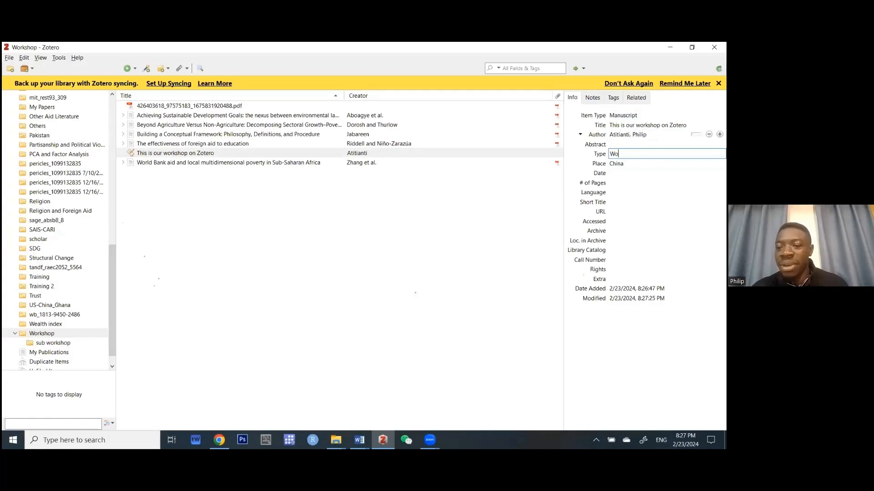
pyautogui.write('rking P')
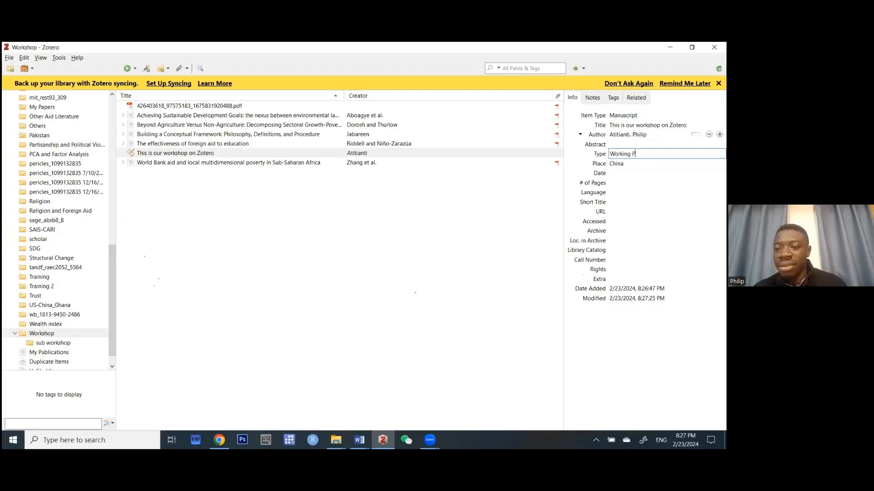
pyautogui.write('aper')
pyautogui.press('Tab')
pyautogui.press('Tab')
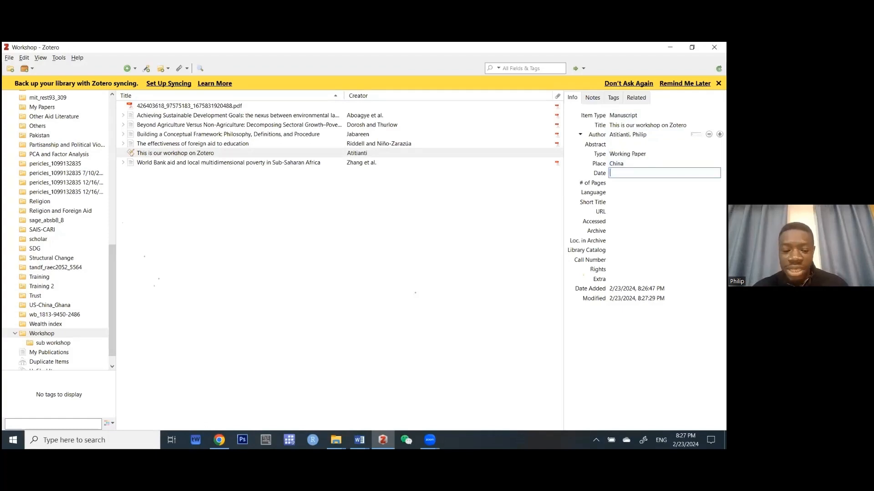
pyautogui.write('20')
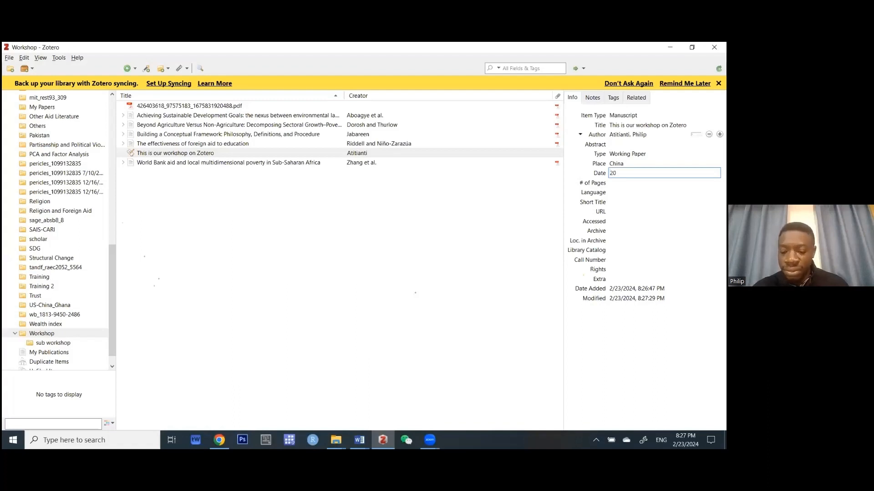
pyautogui.write('24')
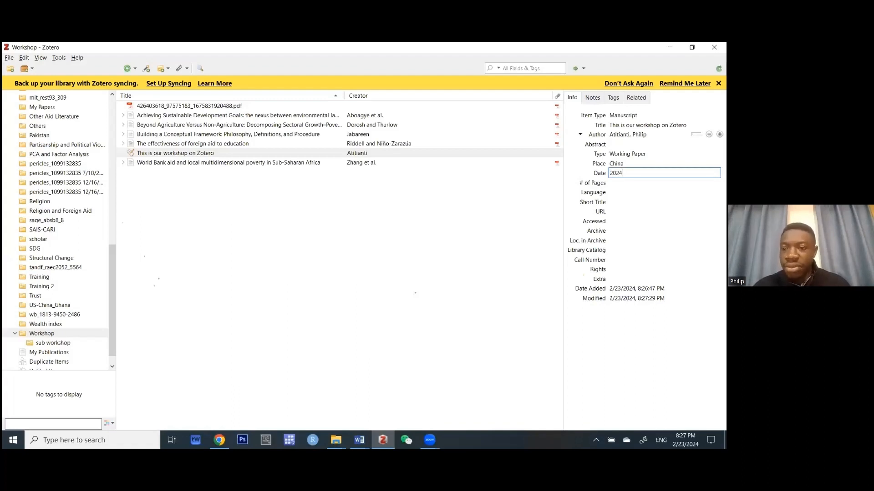
pyautogui.write('-')
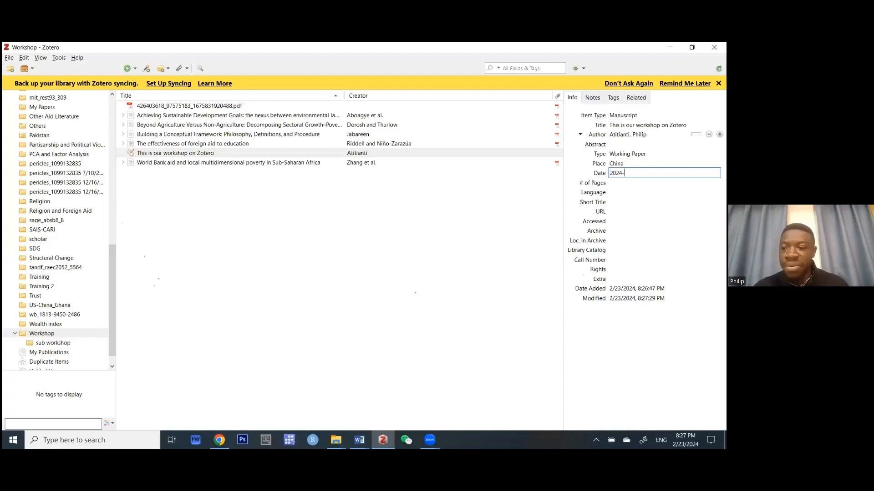
pyautogui.write('02')
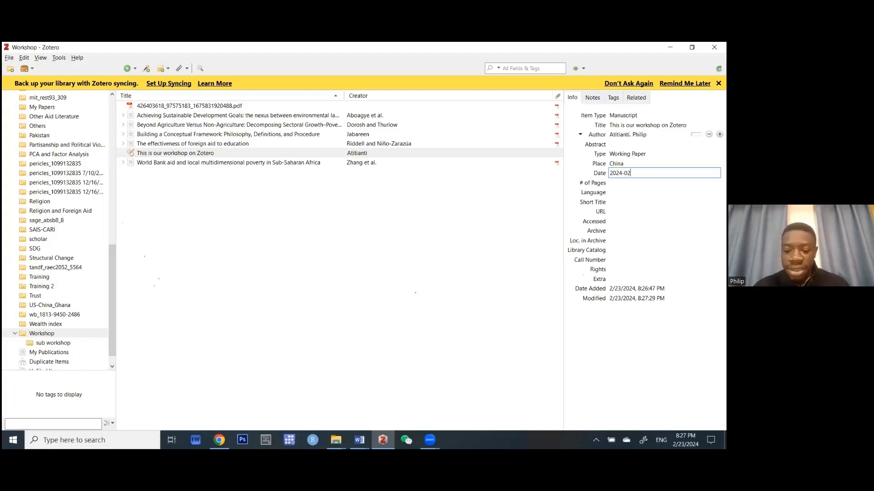
pyautogui.write('-23')
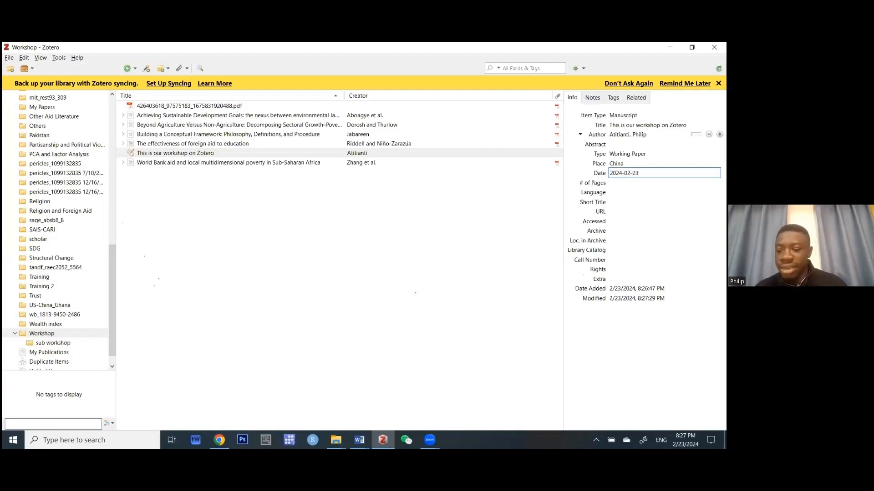
pyautogui.press('Return')
pyautogui.press('Tab')
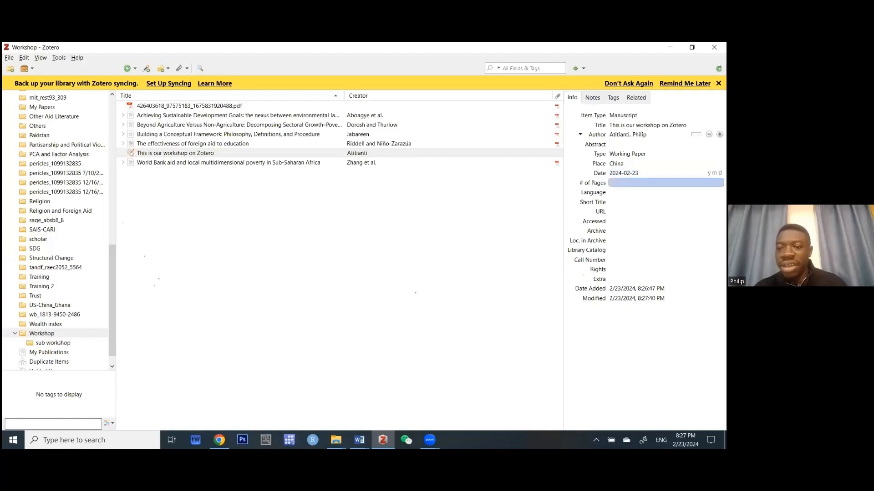
pyautogui.write('1')
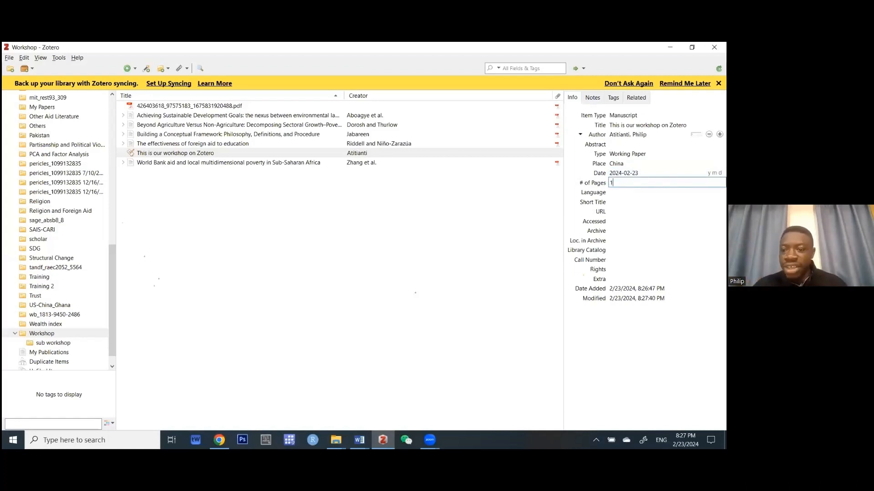
pyautogui.write('00')
pyautogui.press('Return')
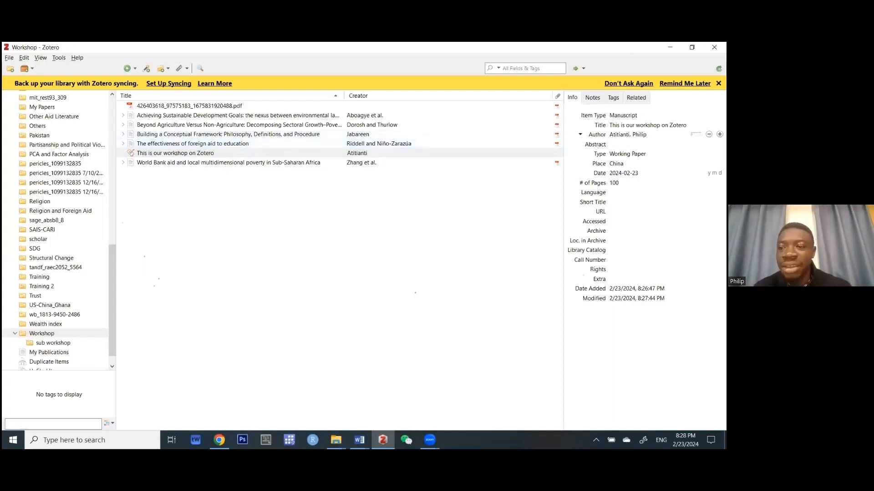
# Create a new Report item titled 'This is our second workshop paper'.
pyautogui.click(135, 68)
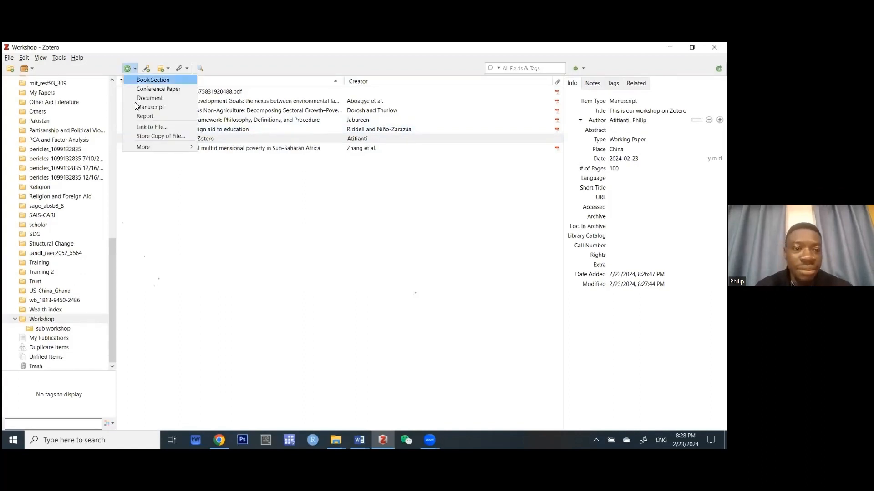
pyautogui.click(145, 117)
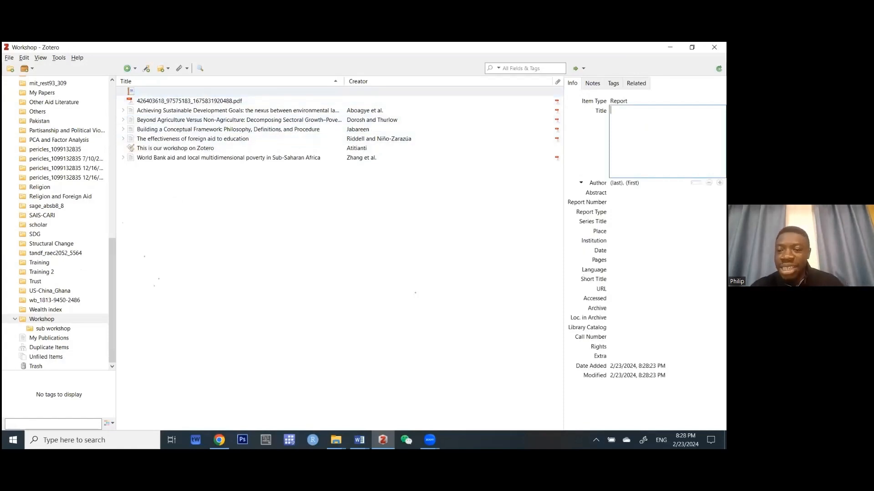
pyautogui.write('This i')
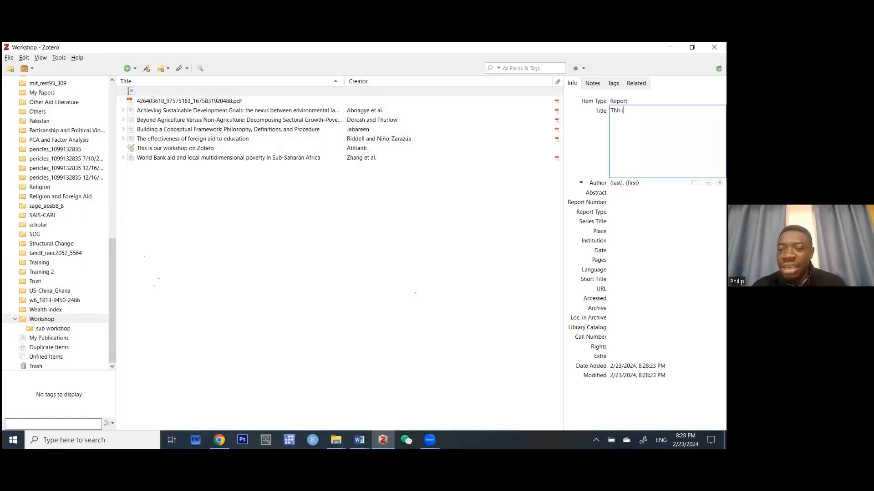
pyautogui.write('s our second workshop pap')
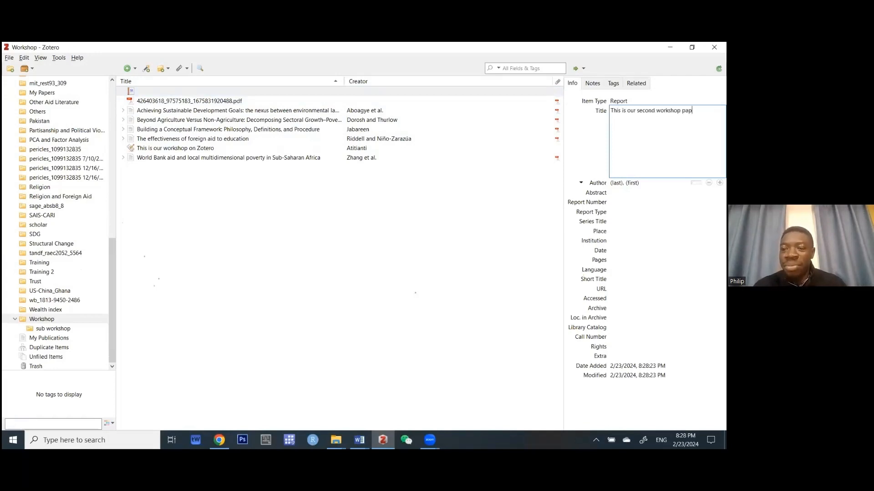
pyautogui.write('er')
pyautogui.press('Return')
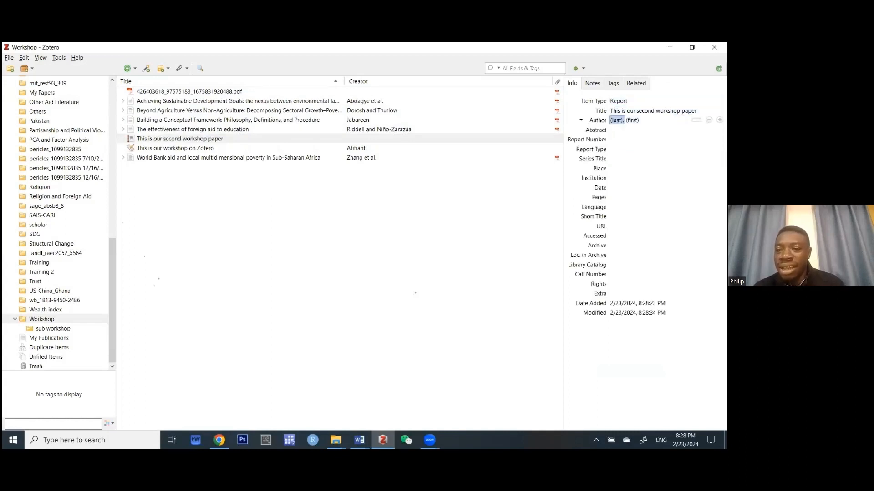
# Fill in the report's author from the autocomplete suggestion.
pyautogui.write('atiti')
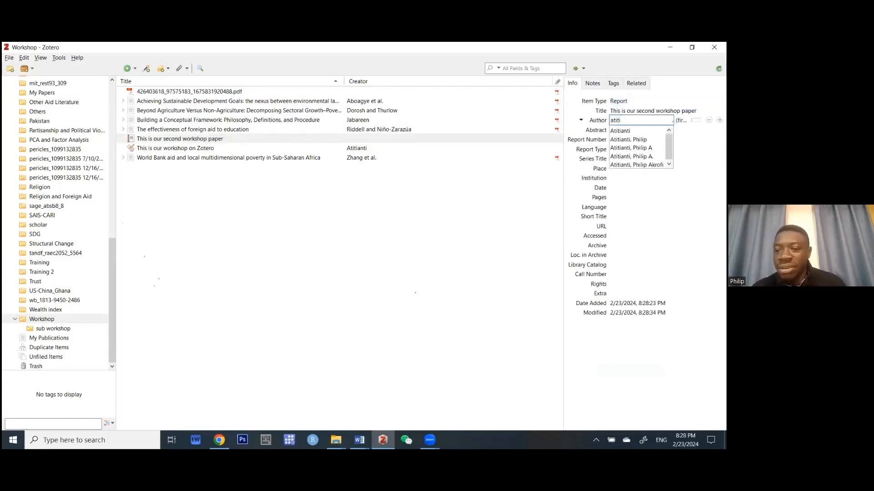
pyautogui.click(628, 140)
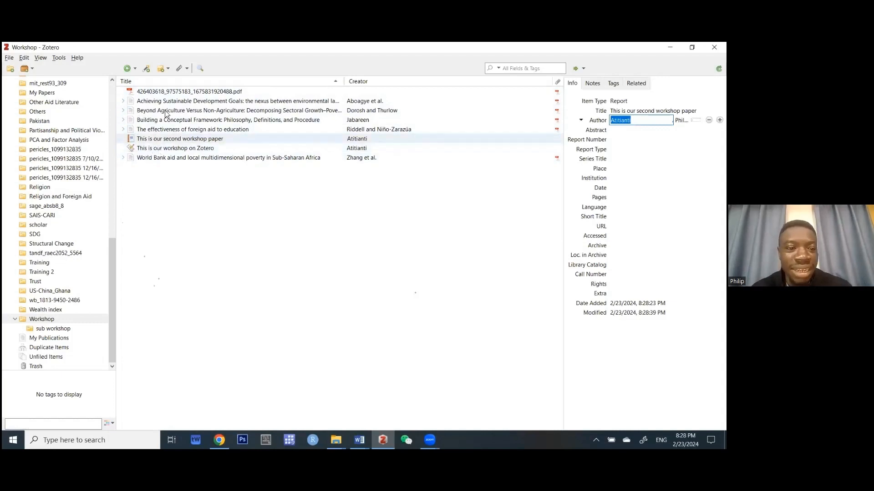
pyautogui.click(182, 223)
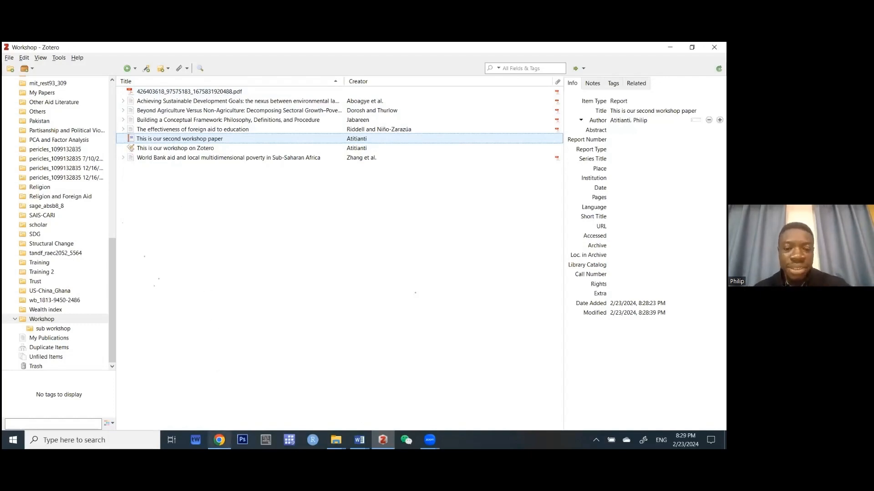
pyautogui.click(219, 440)
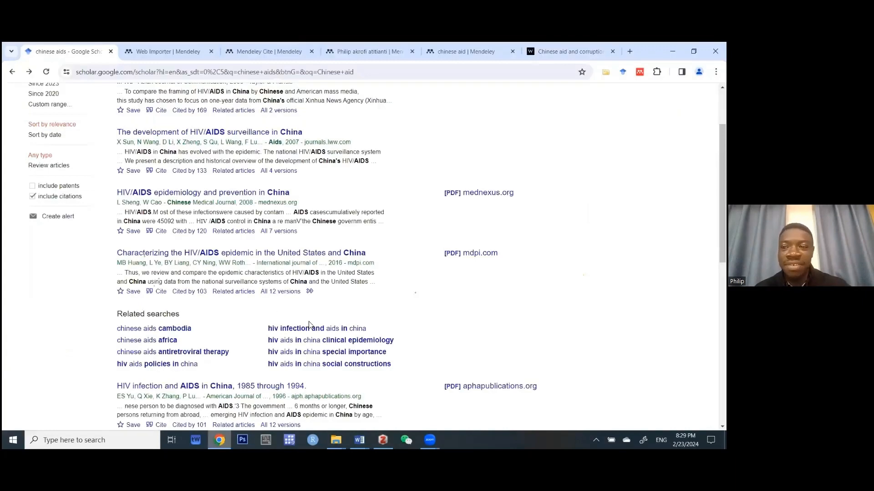
# Import the first Scholar result, 'Framing AIDS in China', via RefMan into the Workshop collection.
pyautogui.scroll(2, 312, 325)
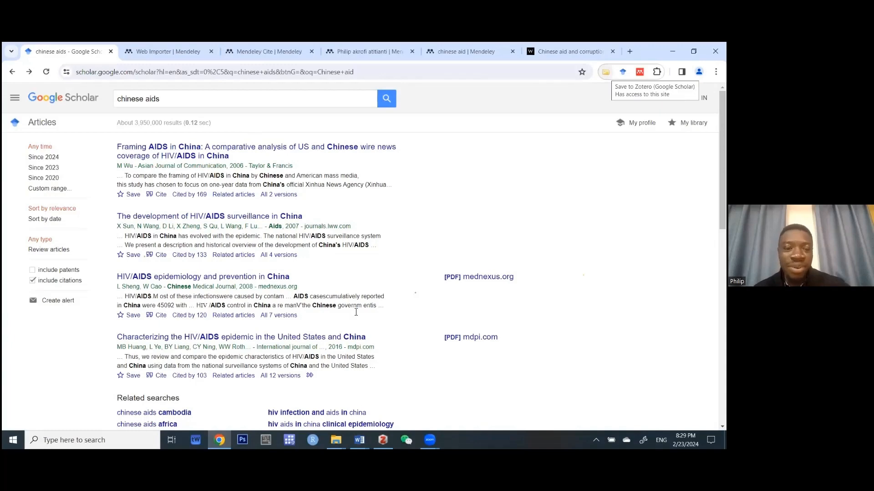
pyautogui.scroll(-10, 340, 346)
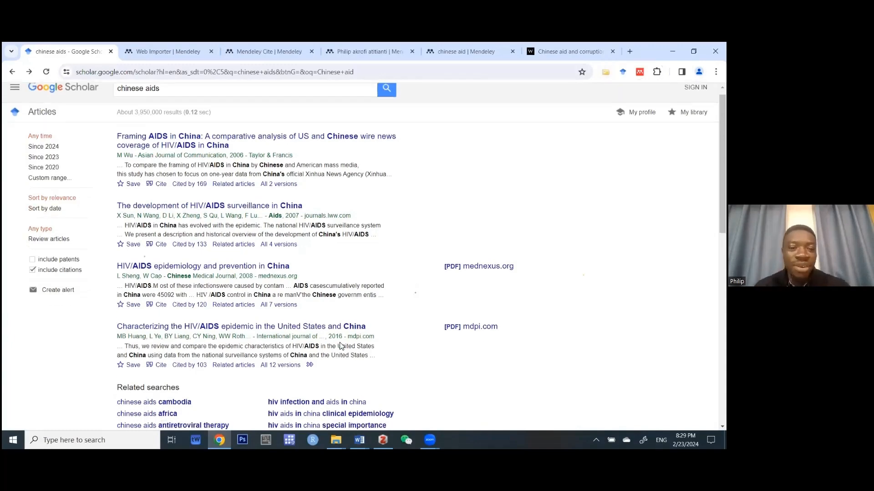
pyautogui.scroll(10, 341, 346)
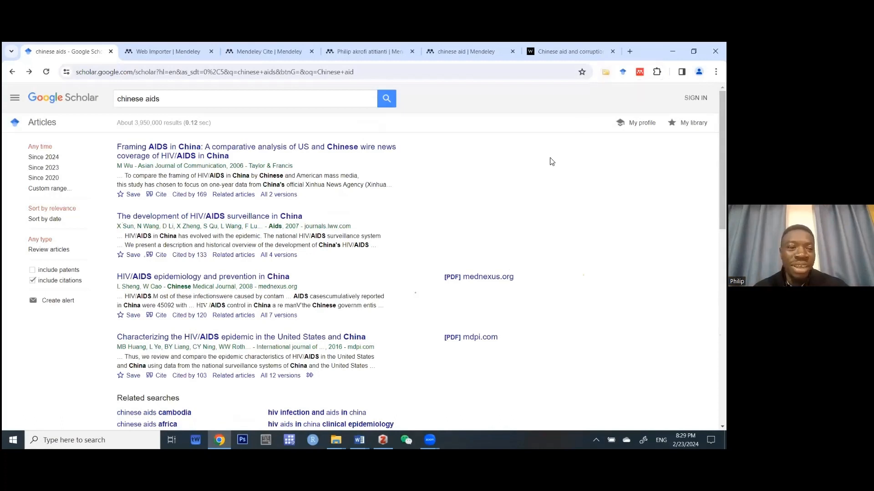
pyautogui.click(161, 196)
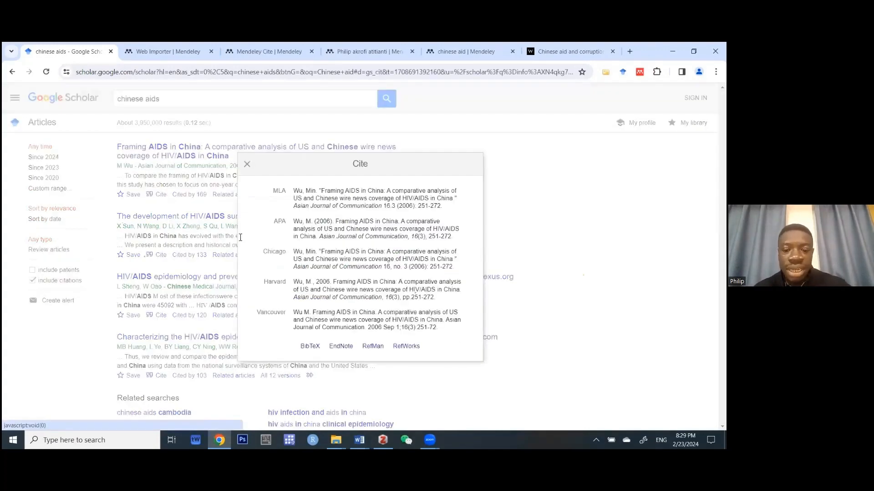
pyautogui.click(372, 348)
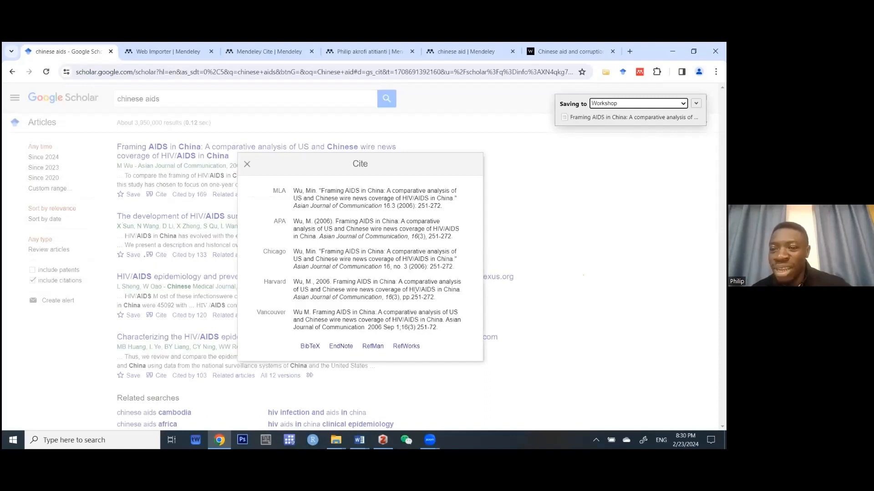
pyautogui.click(683, 104)
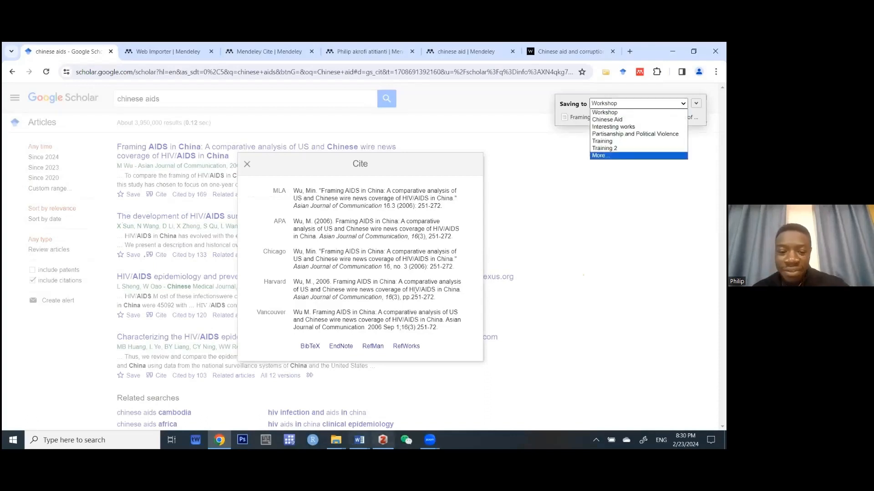
pyautogui.click(383, 440)
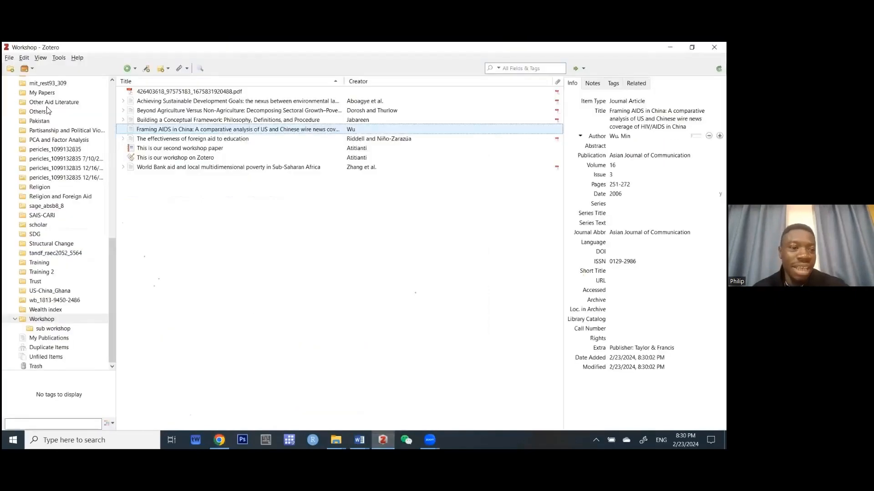
pyautogui.scroll(10, 49, 110)
pyautogui.scroll(-15, 49, 110)
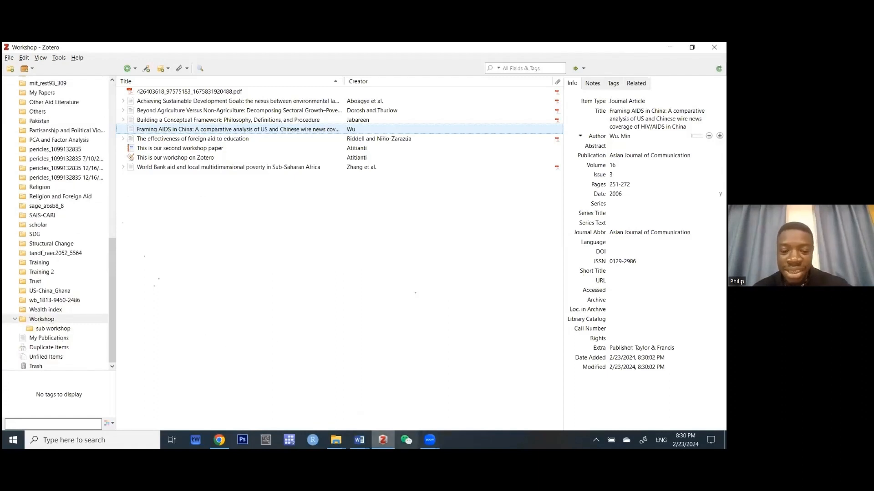
# Save the Framing AIDS in China result to Zotero again via RefMan and check the library.
pyautogui.click(219, 440)
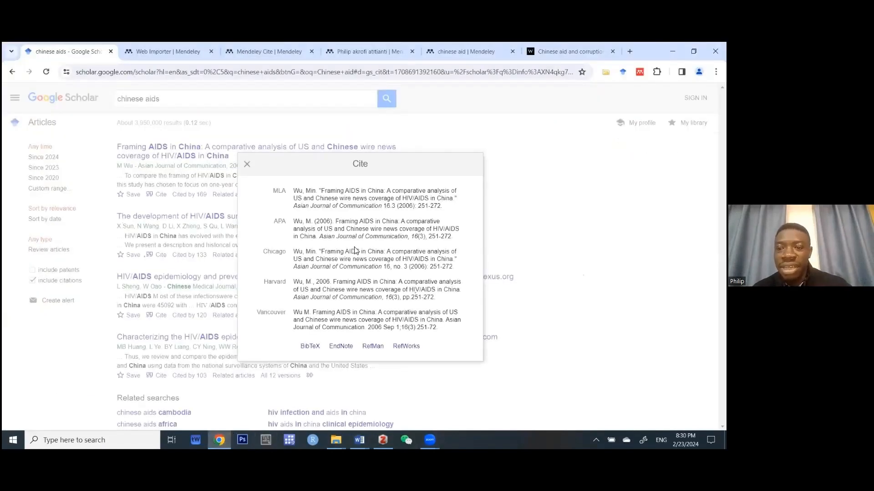
pyautogui.click(380, 348)
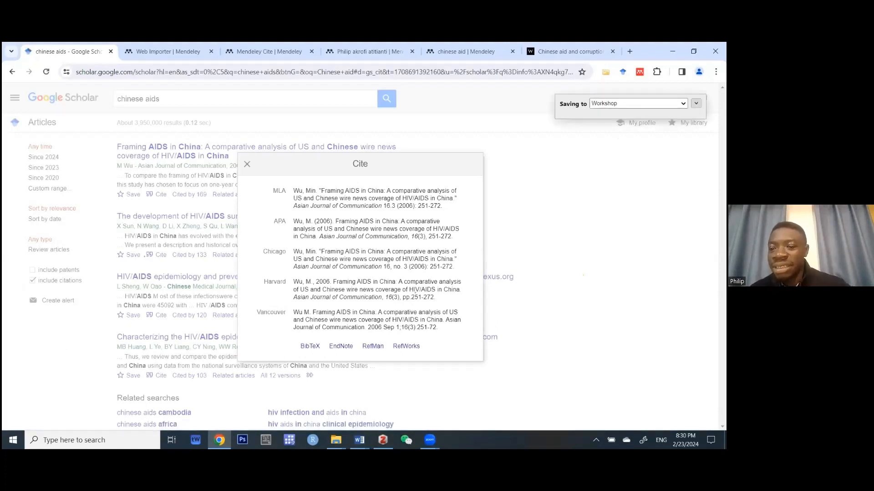
pyautogui.click(696, 104)
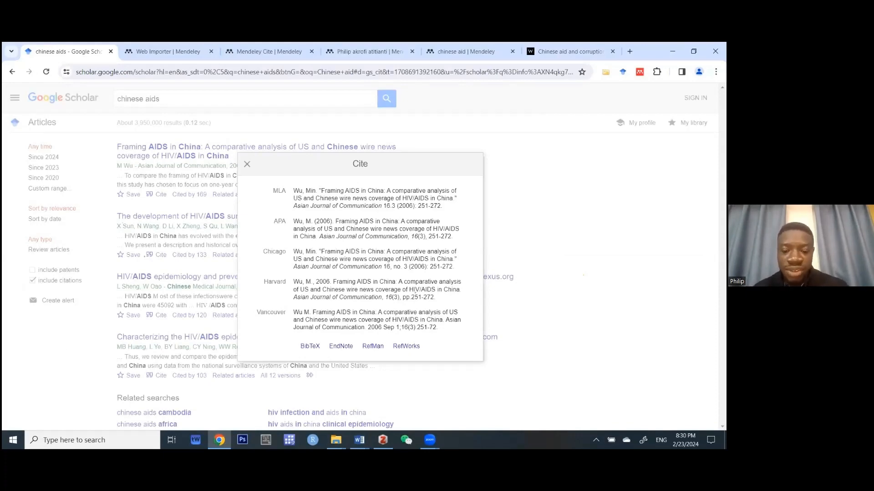
pyautogui.click(383, 440)
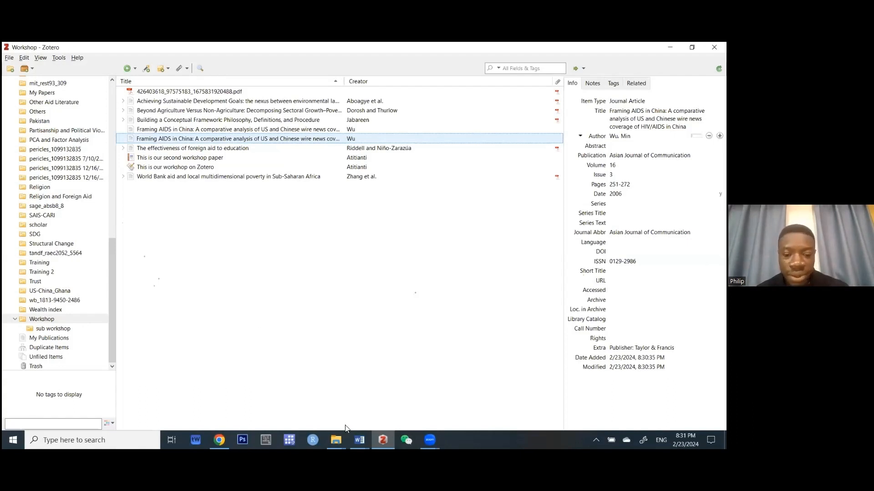
# Close the Cite dialog and open the Characterizing HIV/AIDS epidemic result in a new tab.
pyautogui.hotkey('alt', 'Tab')
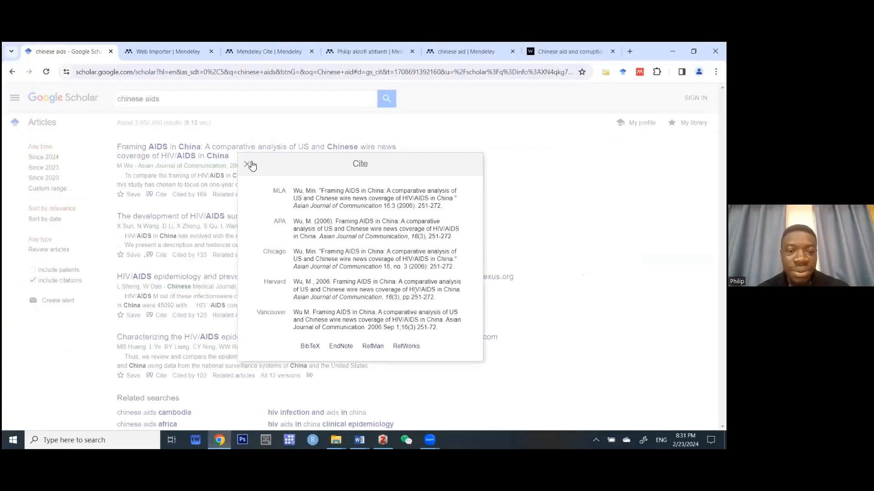
pyautogui.click(220, 206)
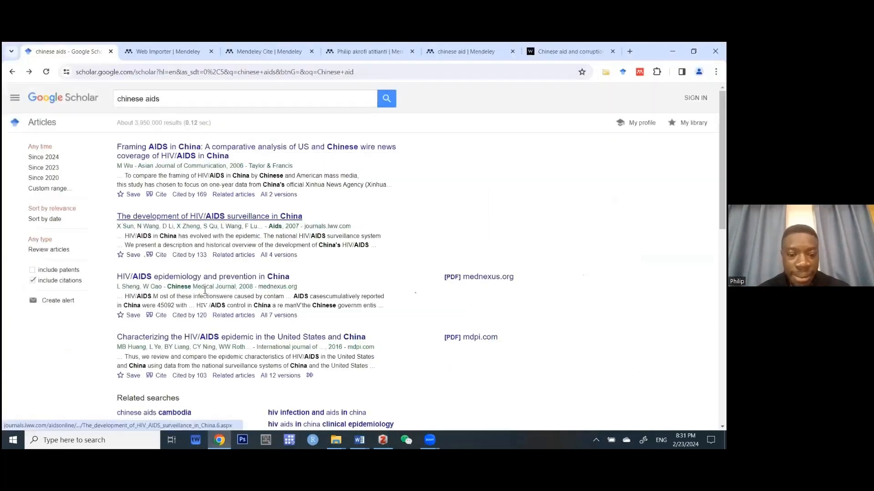
pyautogui.scroll(-2, 205, 293)
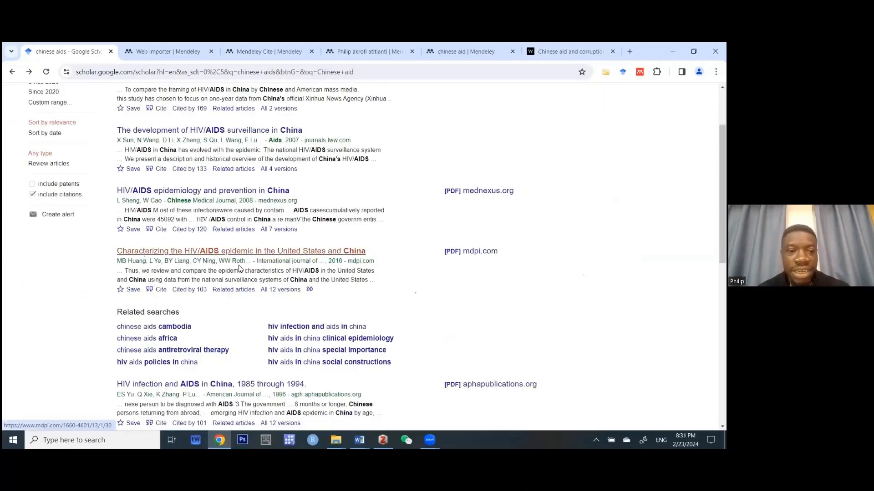
pyautogui.rightClick(210, 258)
pyautogui.click(236, 265)
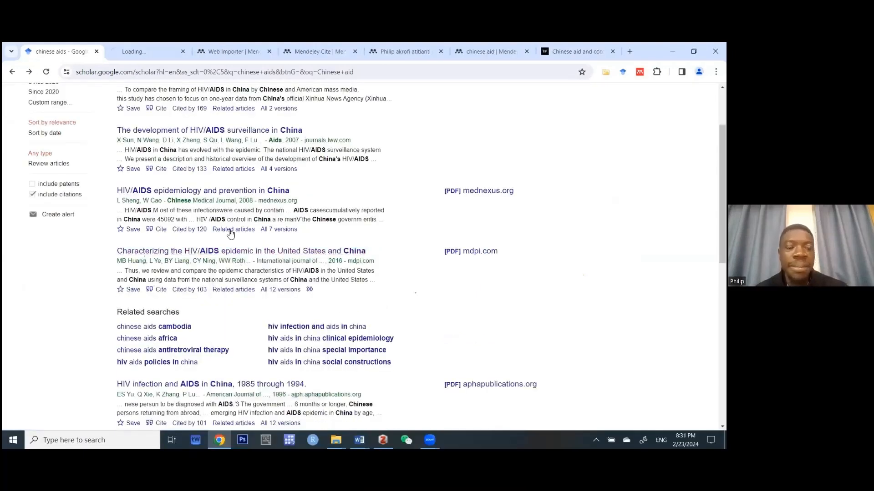
# Skim MDPI's Characterizing the HIV/AIDS Epidemic article, follow its DOI link, then return to Scholar.
pyautogui.click(149, 60)
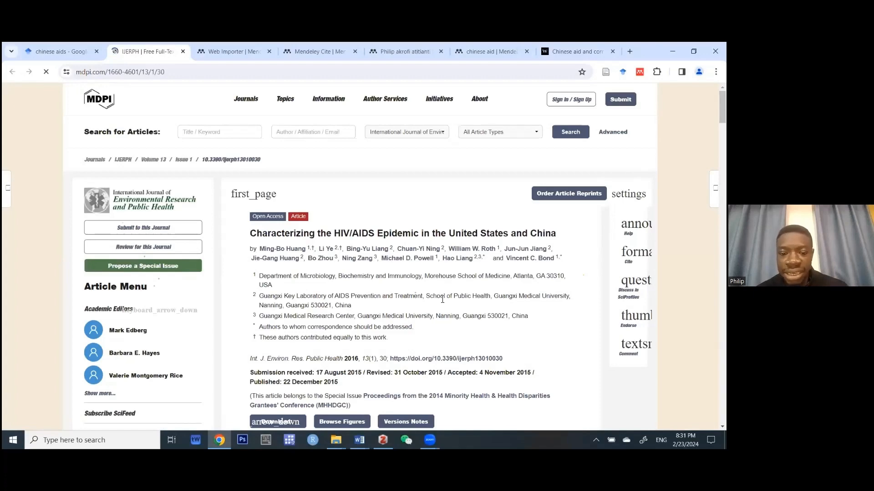
pyautogui.scroll(-2, 402, 276)
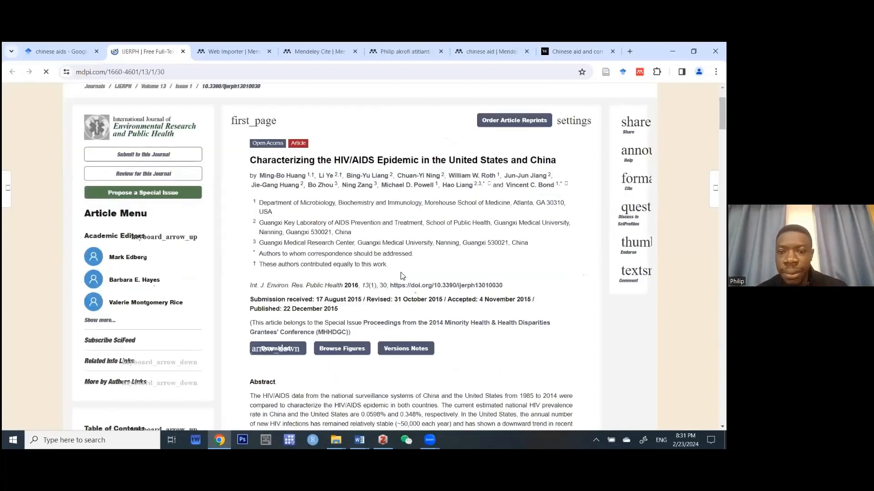
pyautogui.scroll(2, 402, 276)
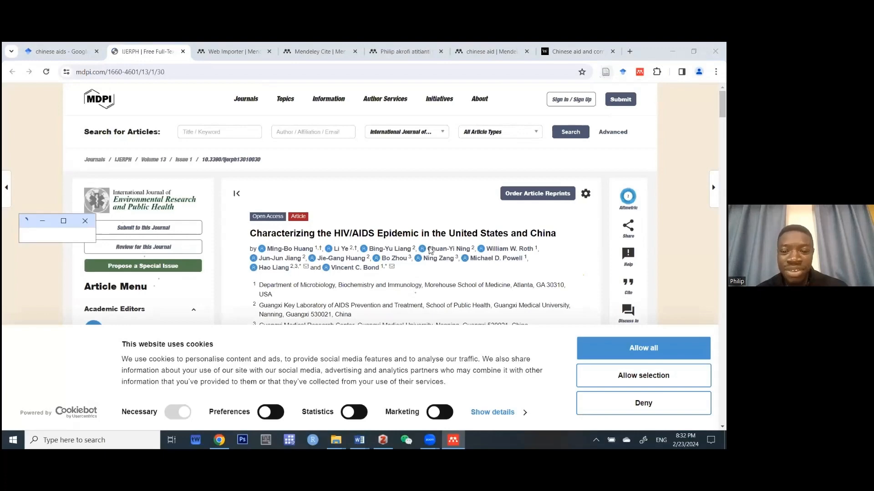
pyautogui.scroll(-2, 441, 252)
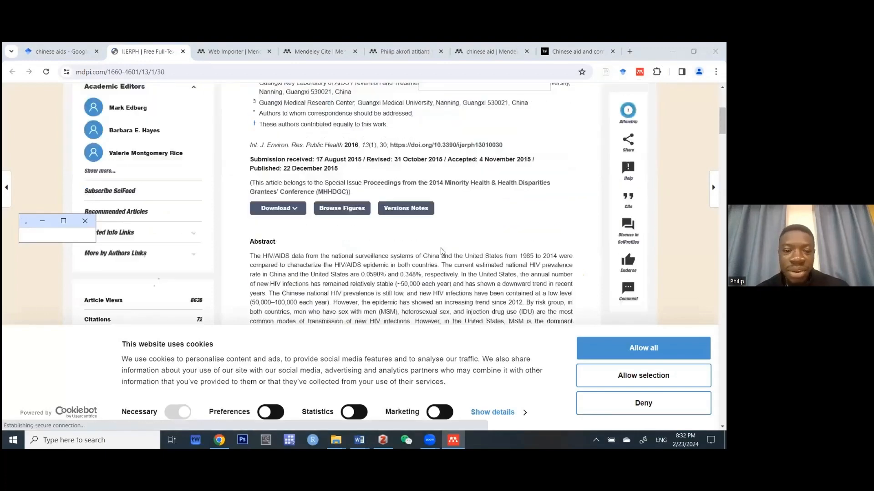
pyautogui.scroll(3, 441, 252)
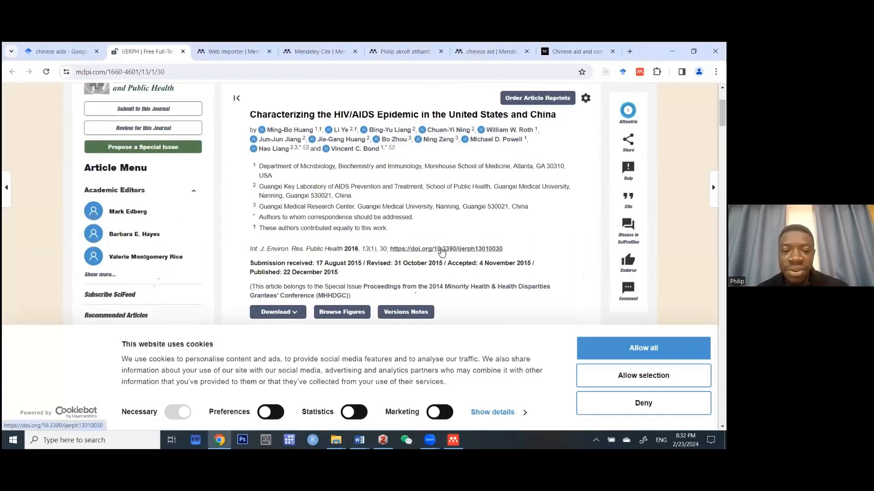
pyautogui.click(441, 251)
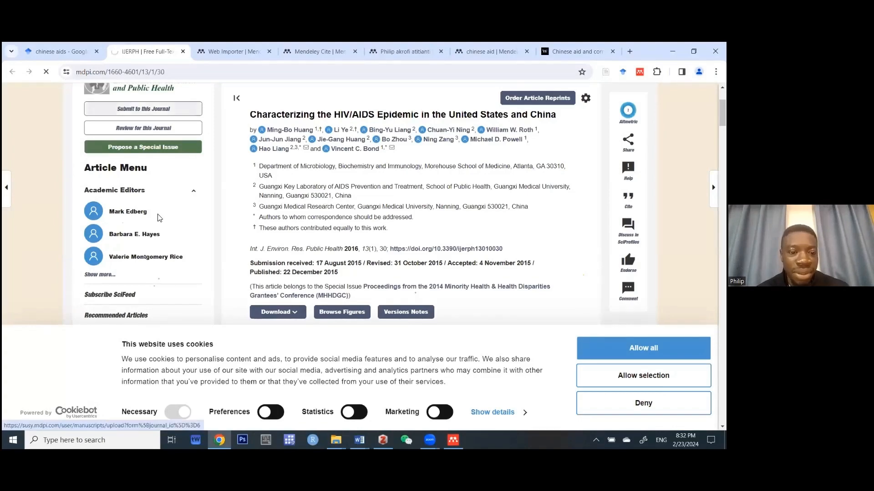
pyautogui.hotkey('ctrl', 'shift', 'Tab')
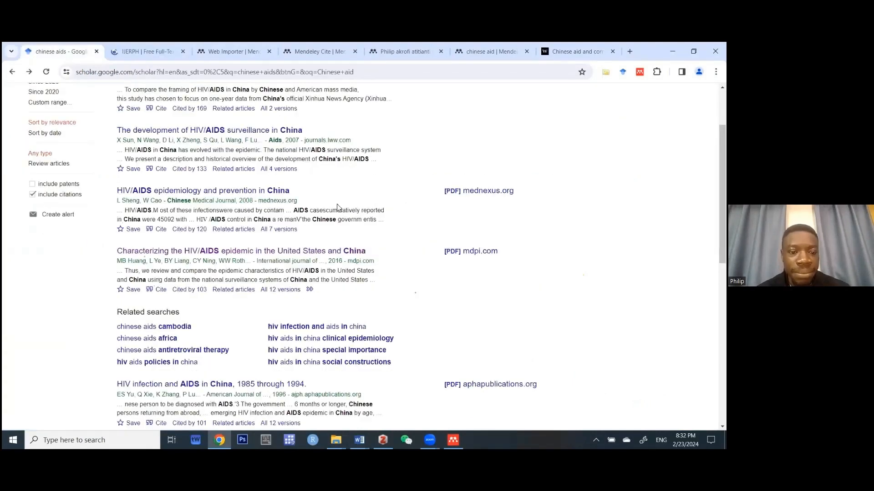
# Change the Scholar search to 'chinese aid' and run it.
pyautogui.scroll(-3, 337, 207)
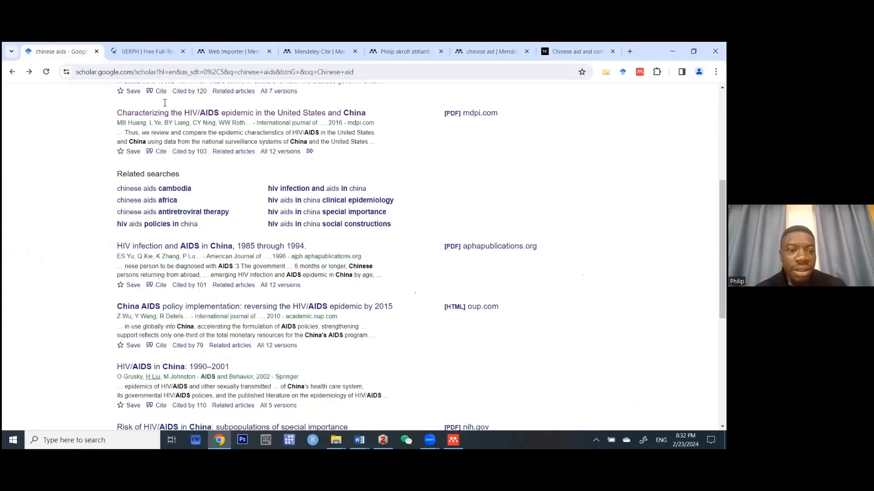
pyautogui.scroll(5, 165, 103)
pyautogui.click(165, 102)
pyautogui.press('BackSpace')
pyautogui.press('Return')
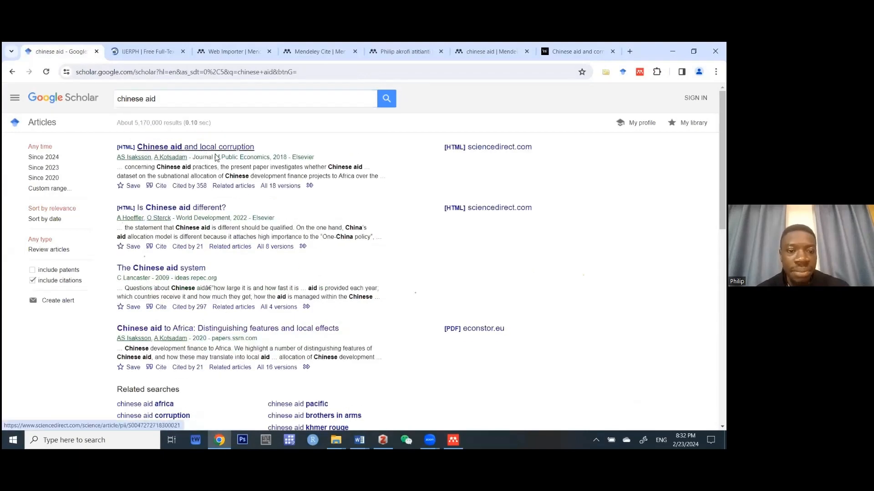
# Open 'Chinese aid and local corruption' and 'Is Chinese aid different?' in new tabs, viewing the first.
pyautogui.rightClick(201, 152)
pyautogui.click(248, 159)
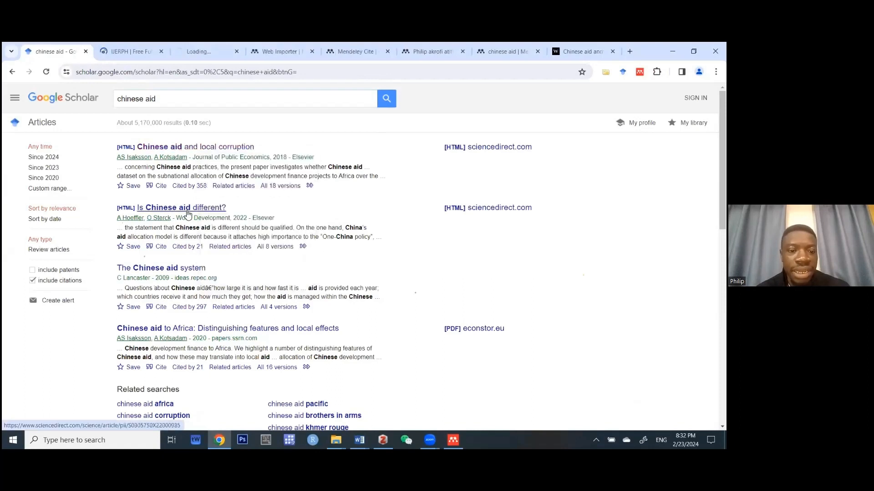
pyautogui.rightClick(187, 211)
pyautogui.click(210, 221)
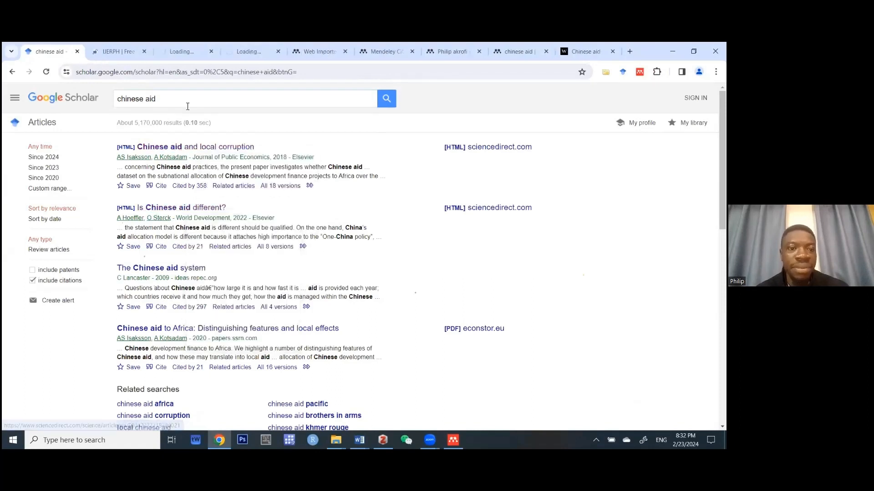
pyautogui.click(166, 50)
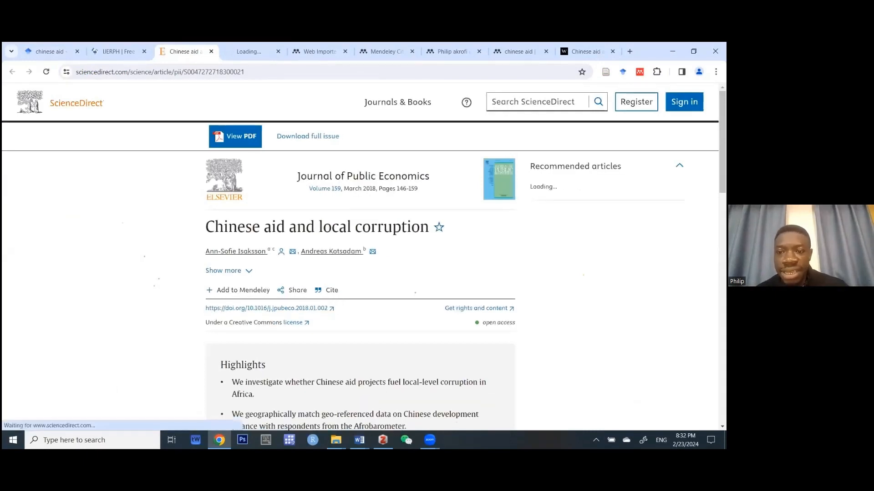
pyautogui.scroll(-1, 360, 254)
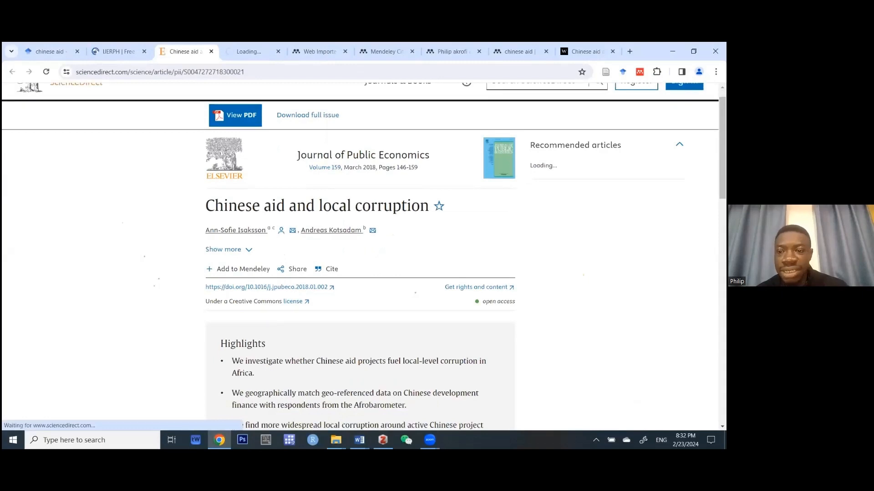
pyautogui.scroll(1, 431, 282)
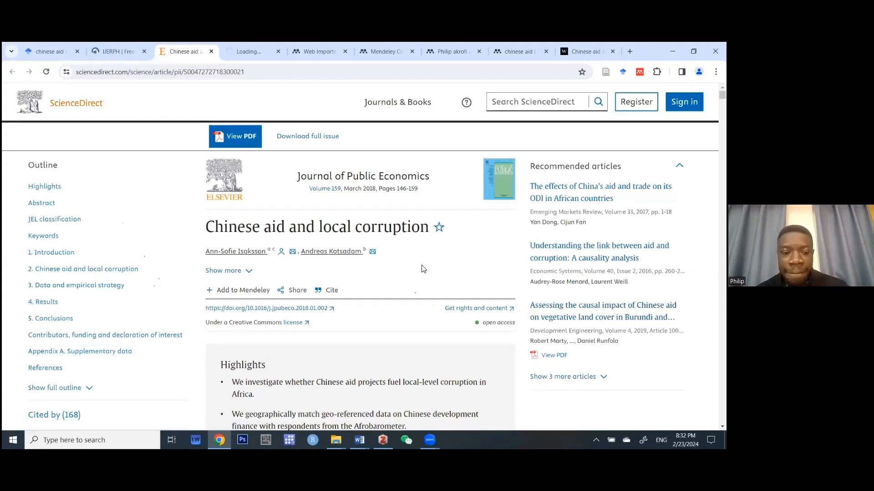
pyautogui.scroll(-2, 423, 269)
pyautogui.scroll(-7, 423, 269)
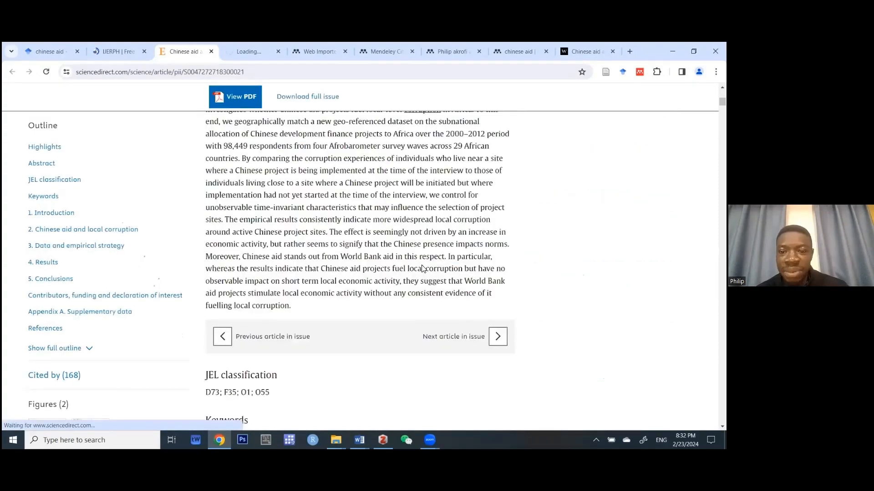
pyautogui.scroll(-5, 423, 269)
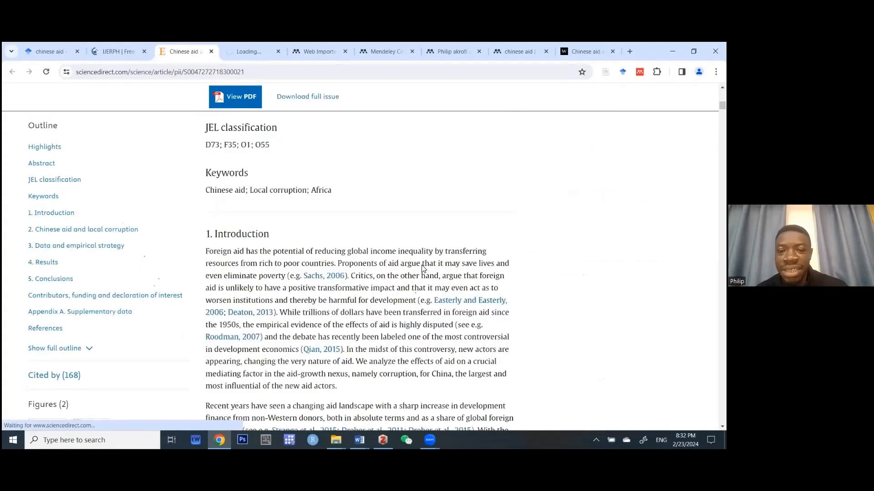
pyautogui.scroll(10, 423, 269)
pyautogui.scroll(5, 423, 269)
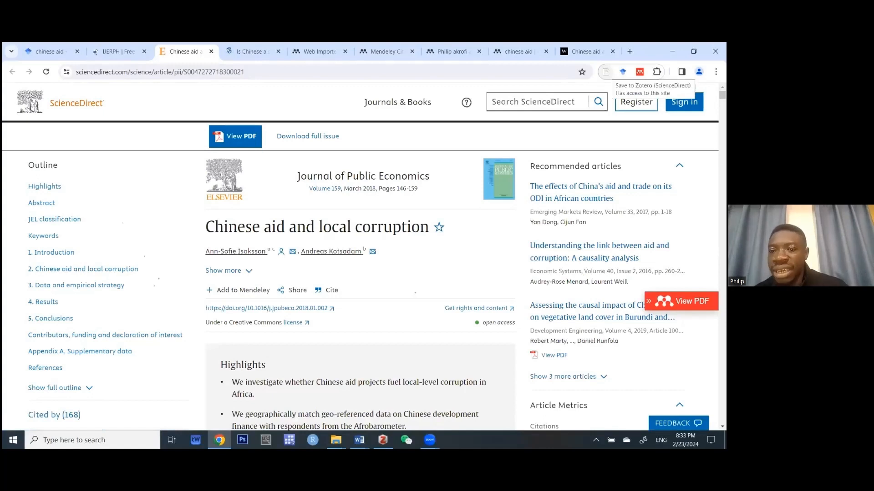
# Save the ScienceDirect 'Chinese aid and local corruption' article to Workshop with Zotero Connector, then switch to Zotero.
pyautogui.click(622, 71)
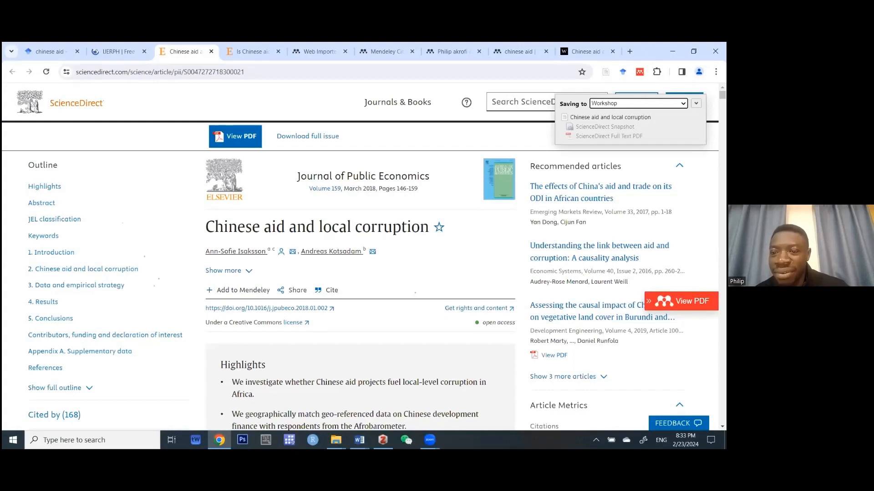
pyautogui.click(695, 103)
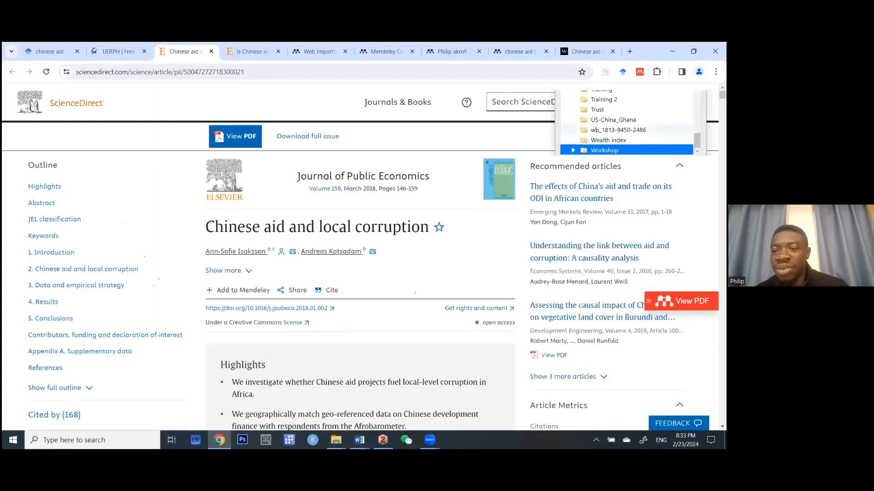
pyautogui.scroll(-1, 359, 273)
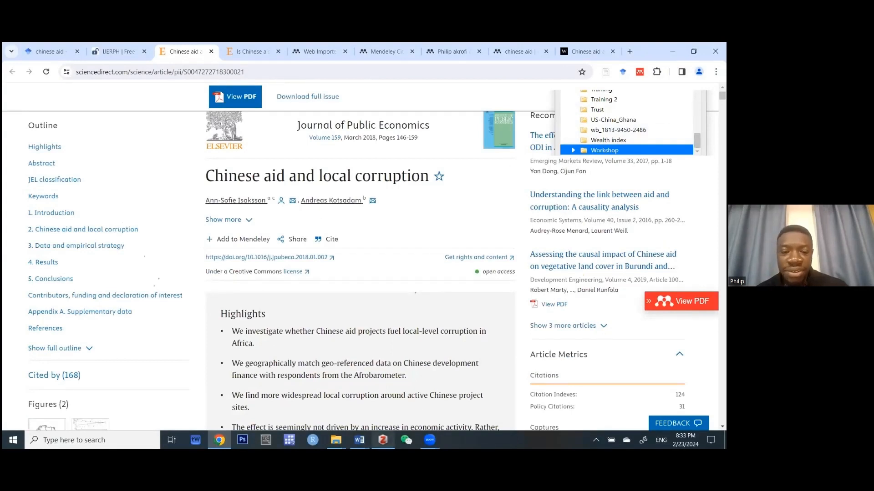
pyautogui.click(383, 440)
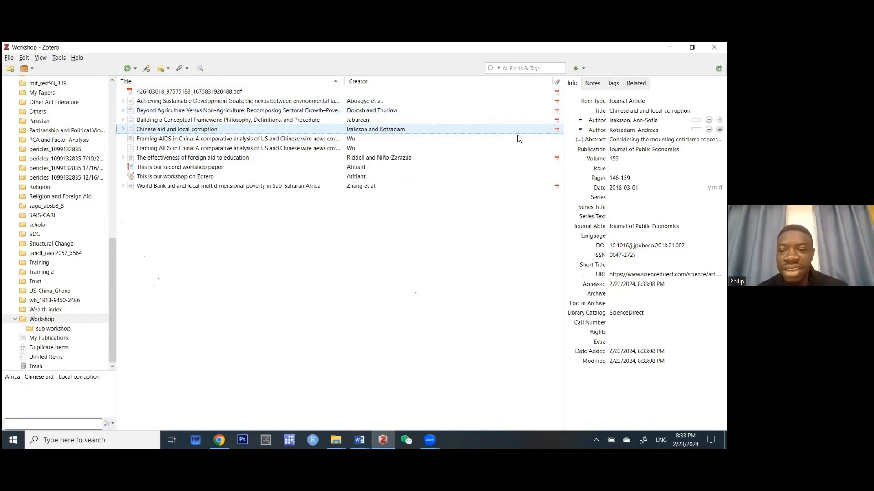
# Expand the Chinese aid article's row and open its Submitted Version PDF attachment.
pyautogui.click(558, 131)
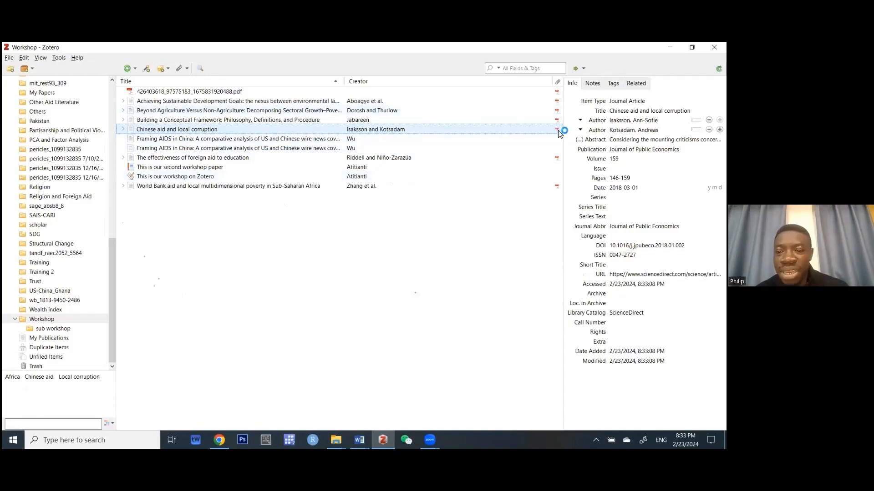
pyautogui.click(123, 130)
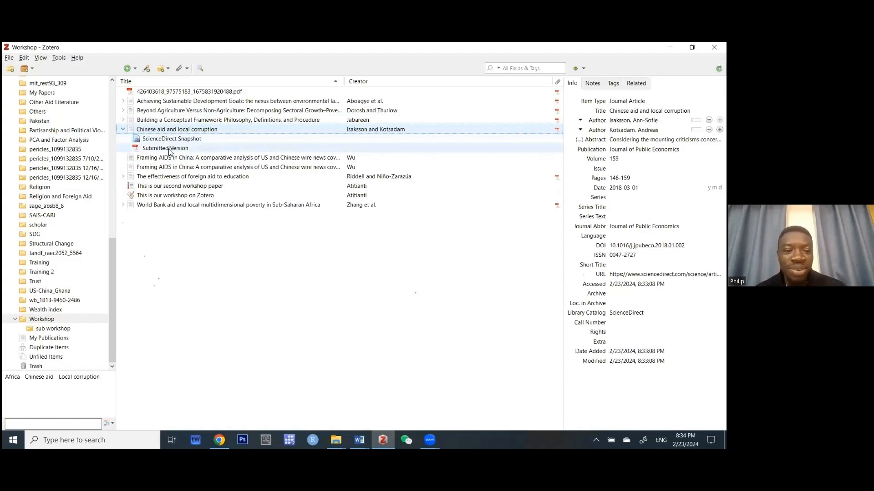
pyautogui.click(170, 151)
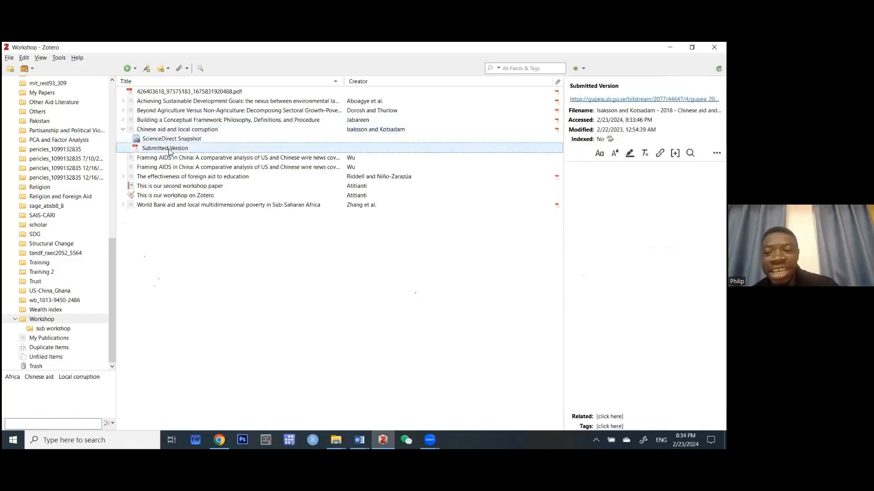
pyautogui.doubleClick(169, 148)
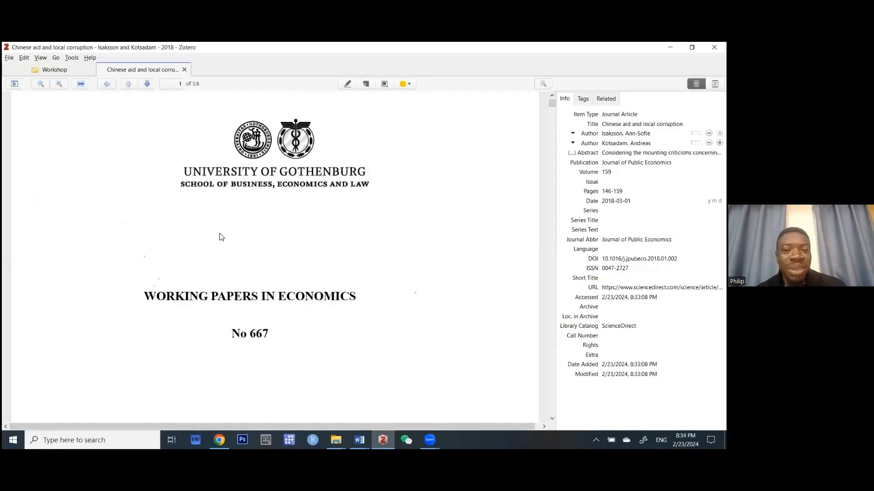
# Skim the Chinese aid PDF, check its Chinese aid tag, then return to the Workshop list.
pyautogui.scroll(-10, 221, 237)
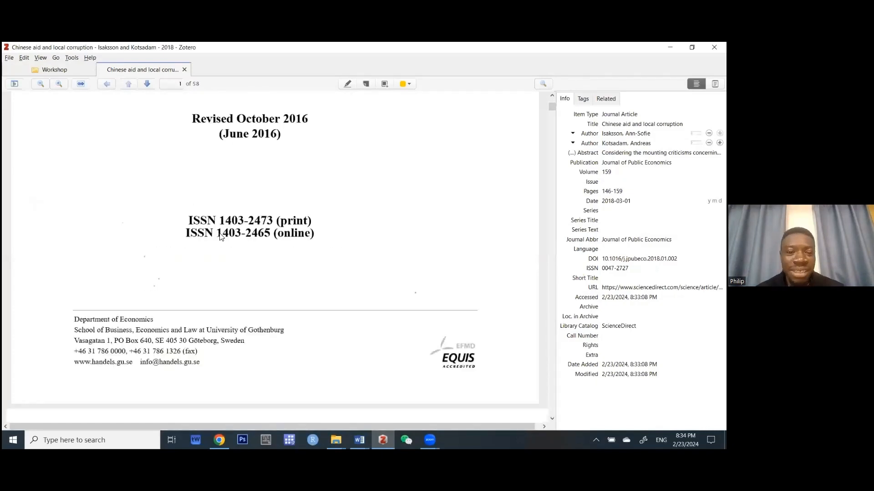
pyautogui.scroll(-10, 221, 236)
pyautogui.scroll(-10, 244, 270)
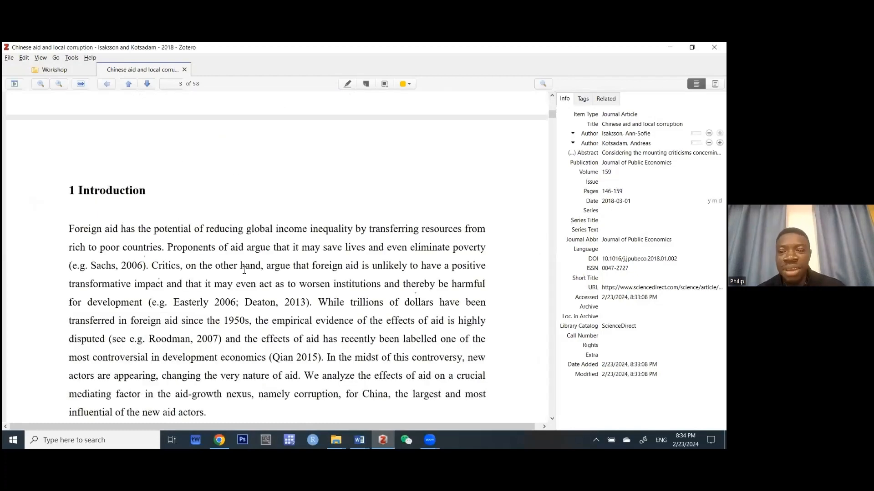
pyautogui.scroll(20, 244, 270)
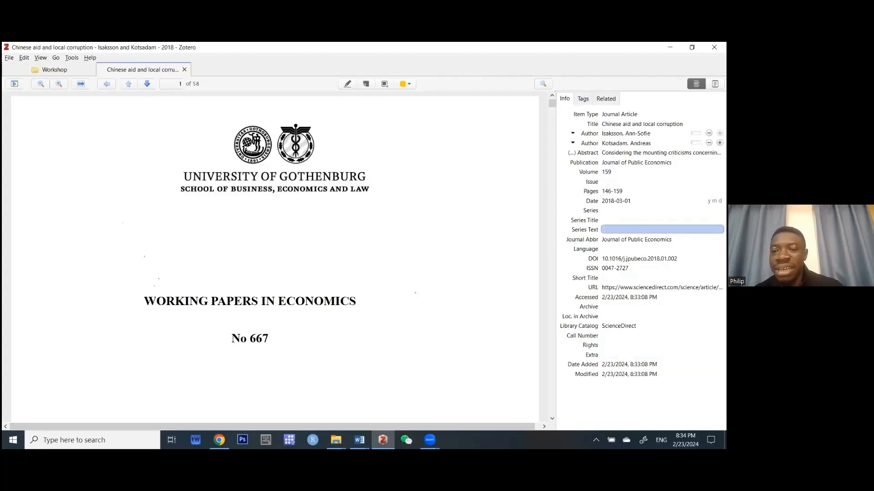
pyautogui.click(585, 102)
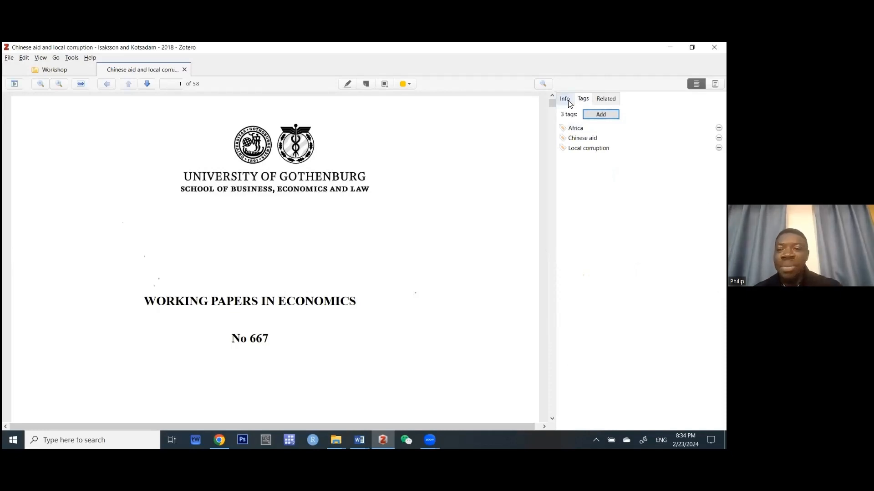
pyautogui.click(577, 130)
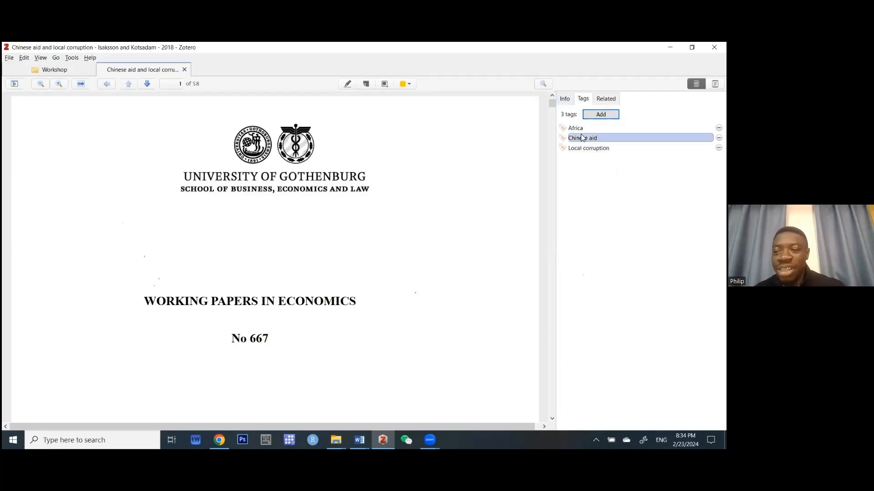
pyautogui.click(565, 100)
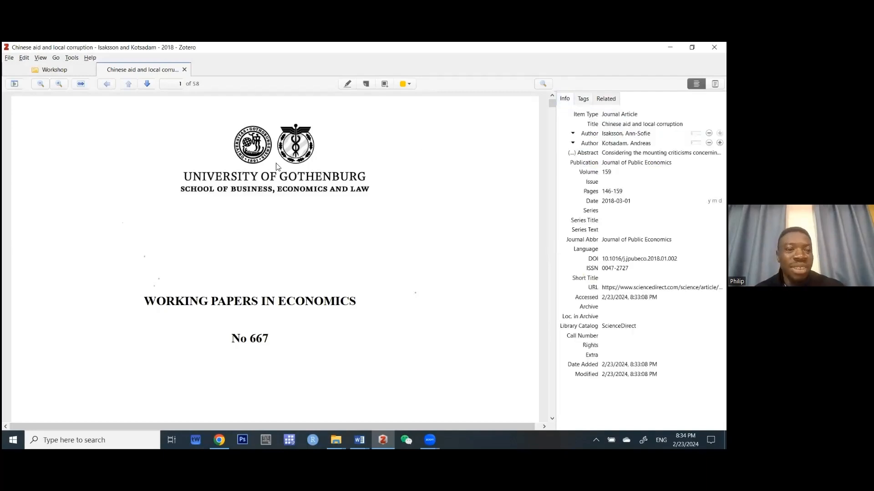
pyautogui.click(71, 69)
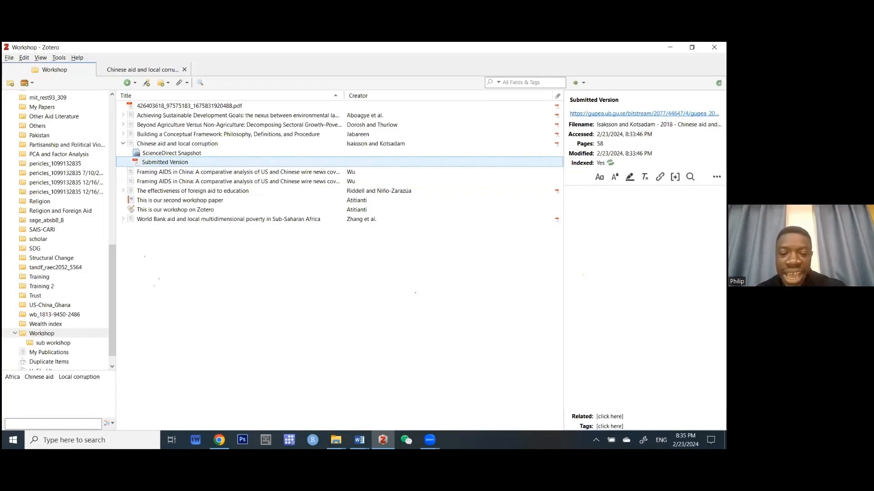
pyautogui.moveTo(363, 438)
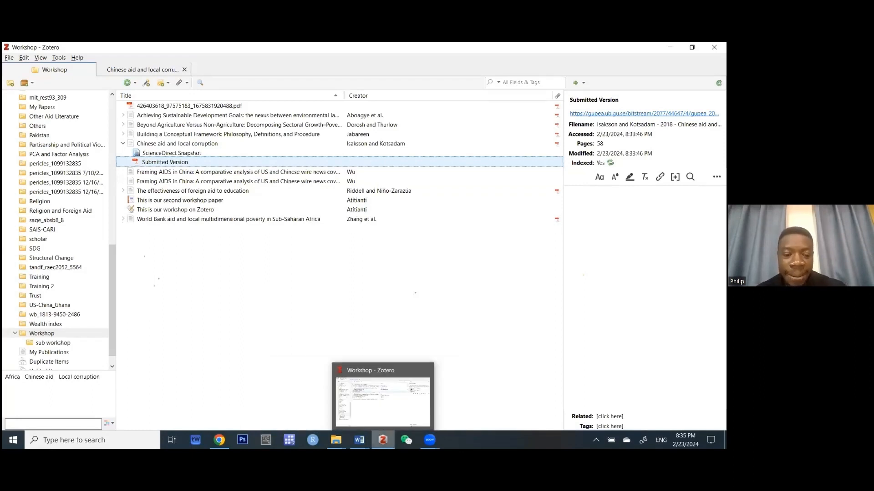
# Save the 2009 paper 'The Chinese aid system' from Scholar's RefMan citation into Workshop.
pyautogui.hotkey('alt', 'Tab')
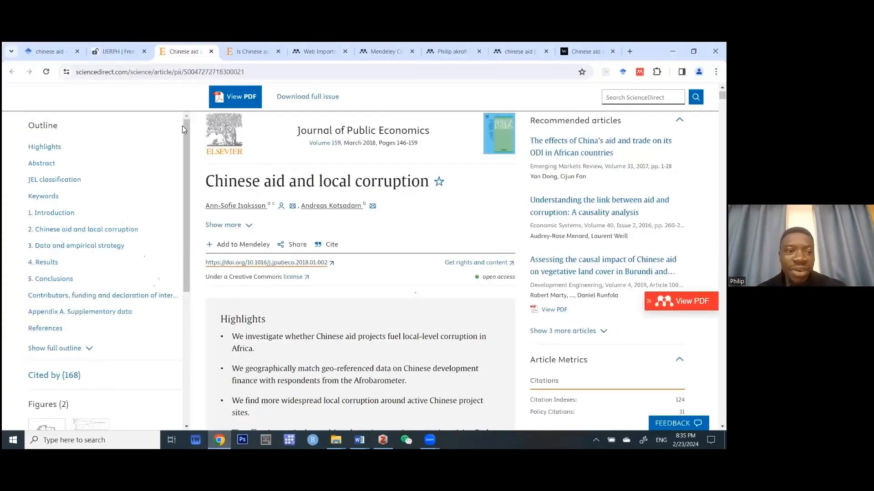
pyautogui.click(44, 53)
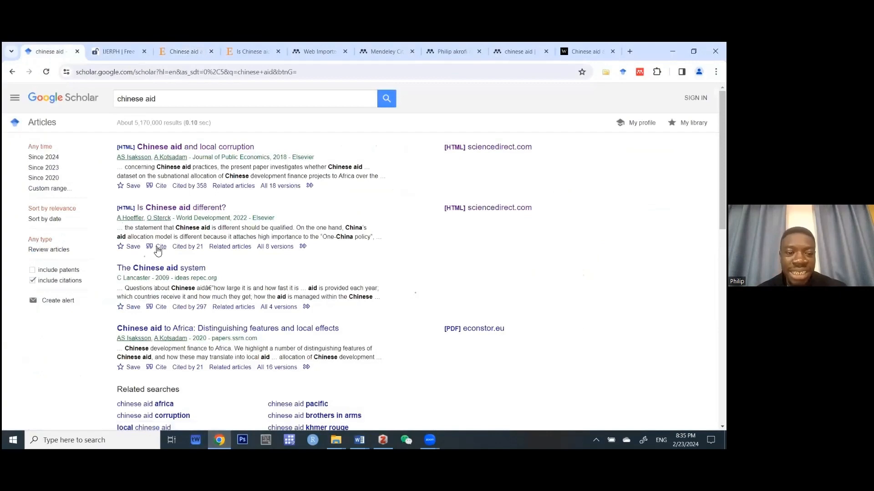
pyautogui.click(161, 308)
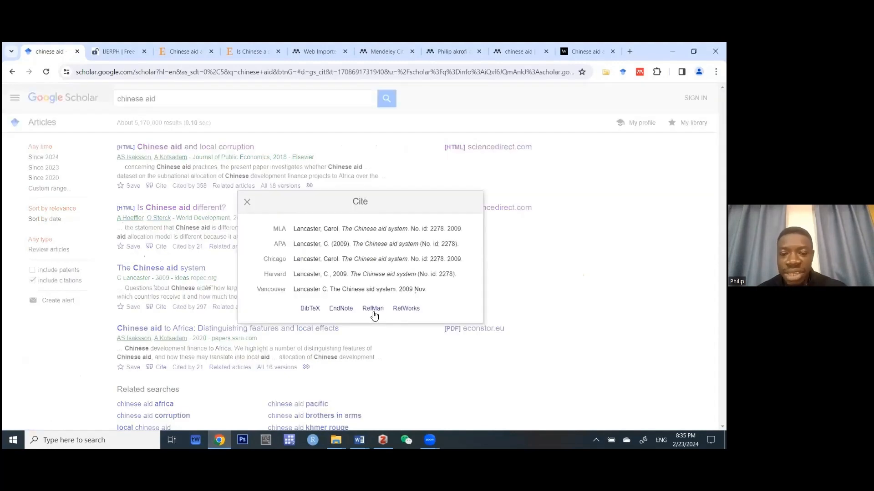
pyautogui.click(372, 311)
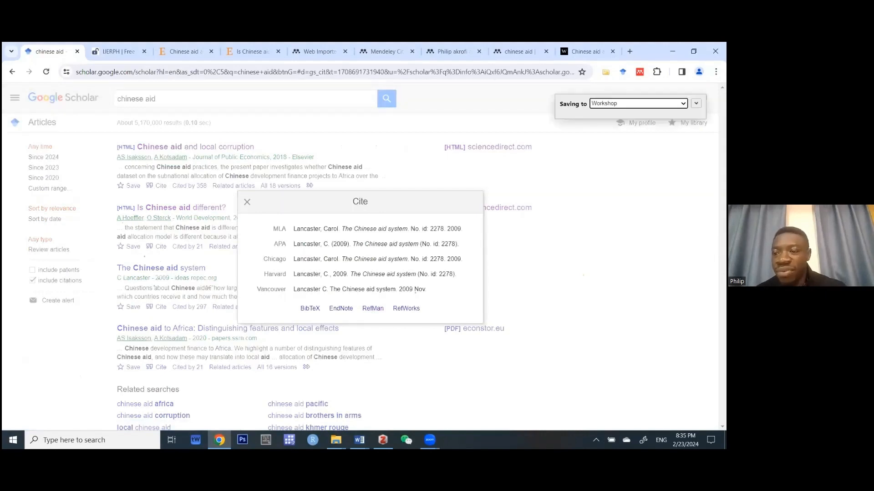
pyautogui.click(638, 104)
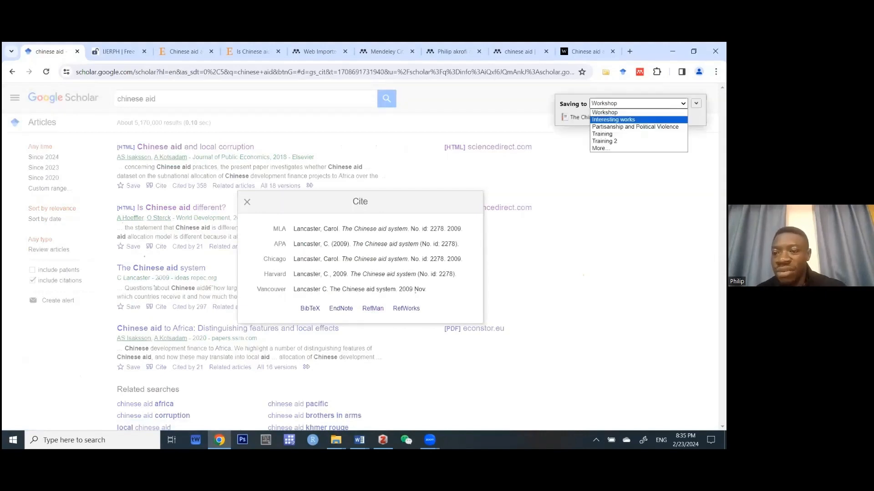
pyautogui.click(598, 148)
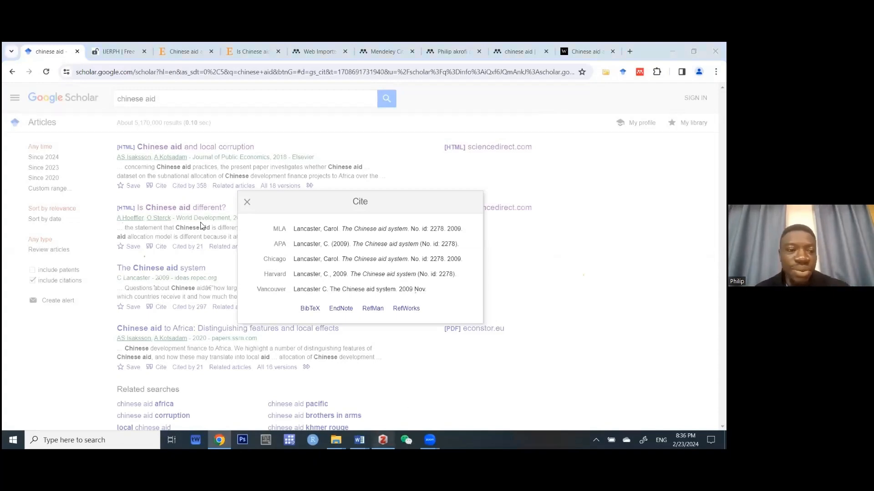
pyautogui.click(383, 440)
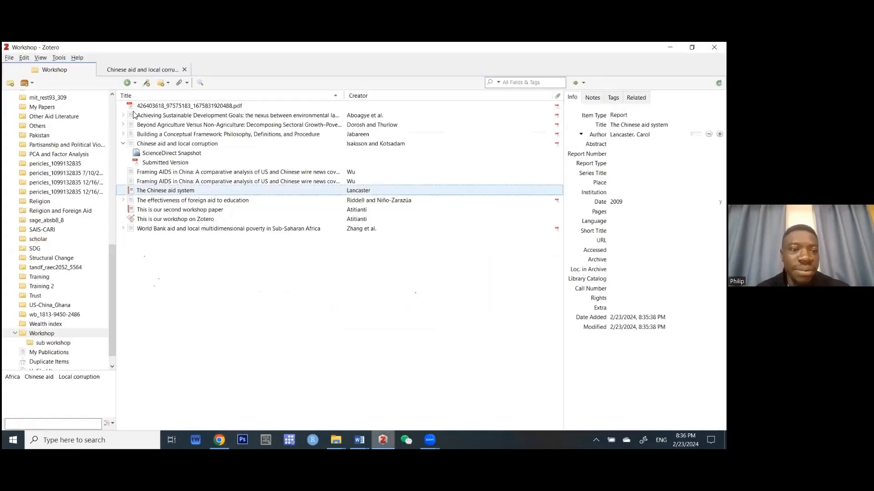
# Look over the New Item menu's More and Link to File options, then open the File menu.
pyautogui.click(135, 83)
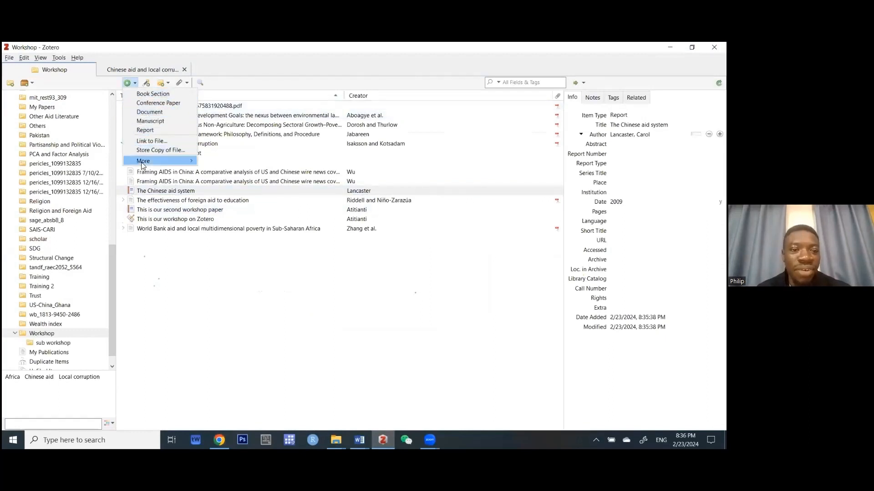
pyautogui.moveTo(143, 164)
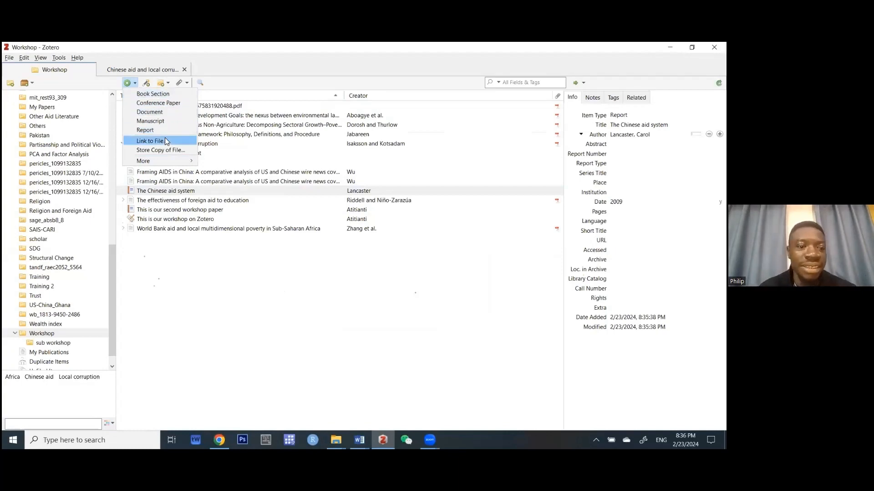
pyautogui.click(216, 296)
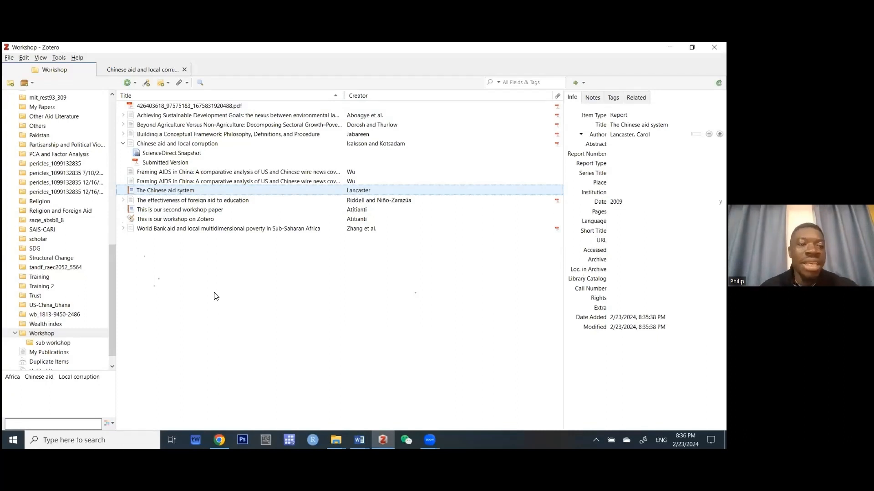
pyautogui.click(9, 58)
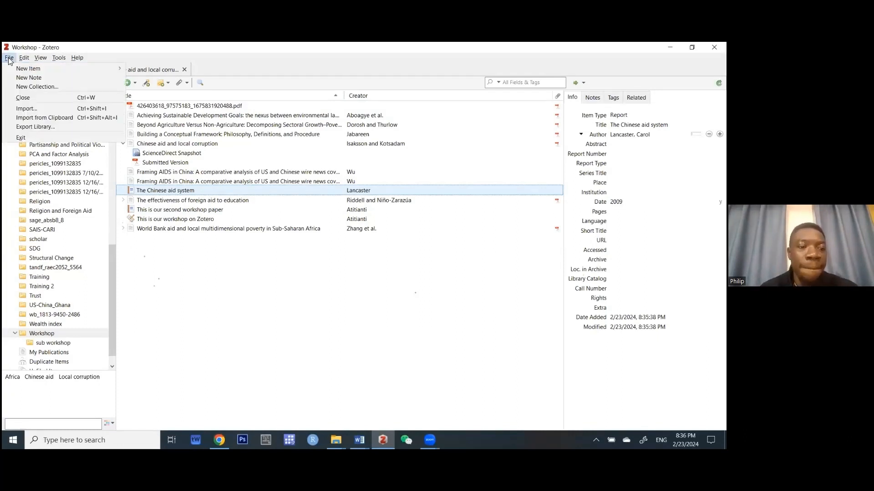
# Import the 'scholar' file from the Desktop into a new Zotero collection.
pyautogui.click(23, 109)
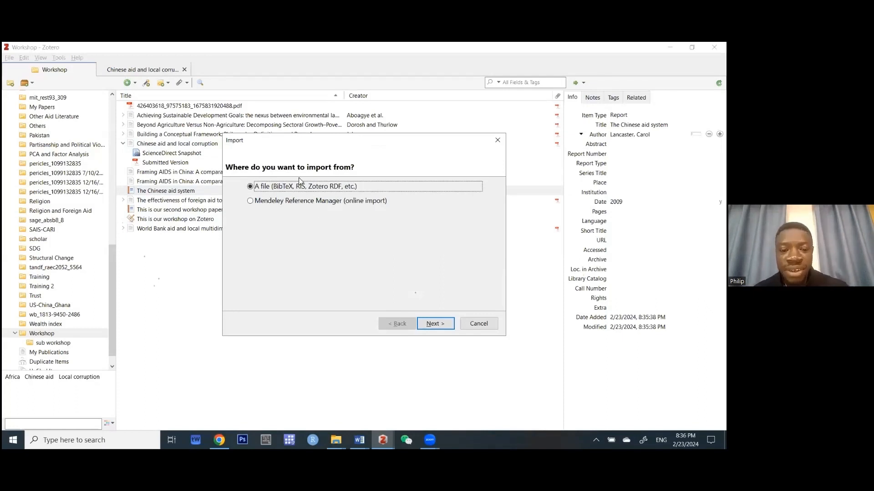
pyautogui.click(433, 324)
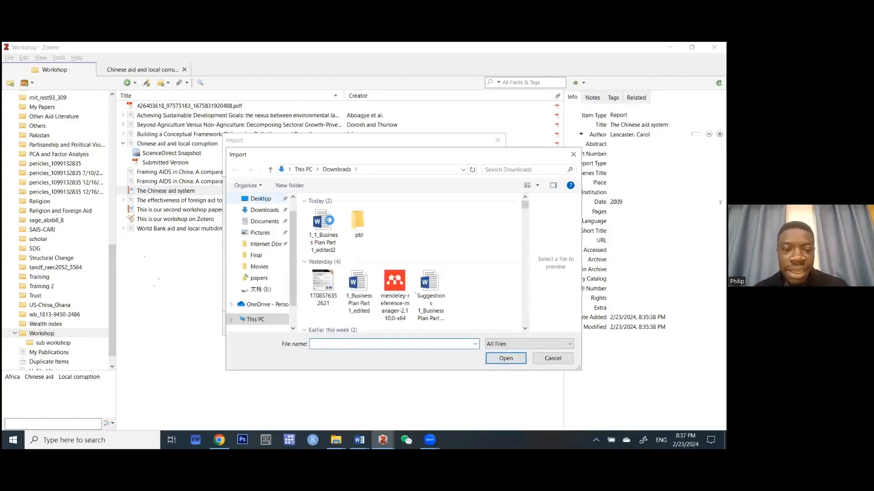
pyautogui.click(260, 198)
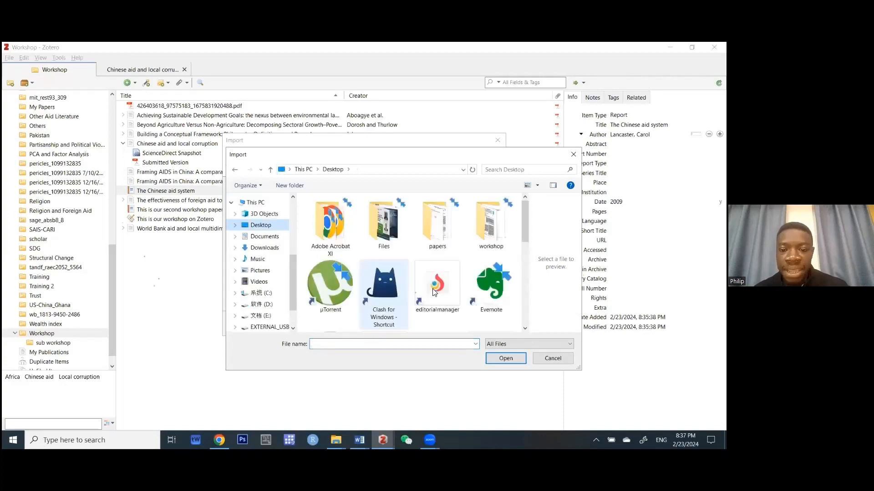
pyautogui.click(435, 292)
pyautogui.scroll(-3, 455, 255)
pyautogui.click(468, 223)
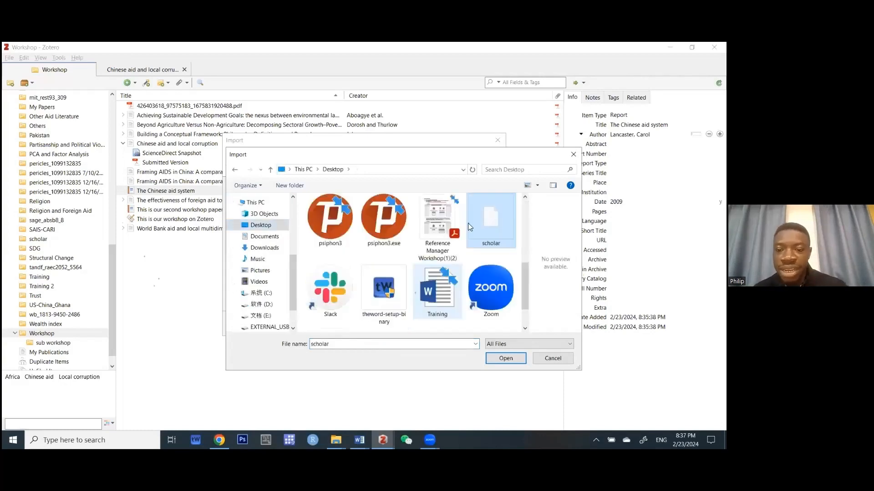
pyautogui.click(501, 360)
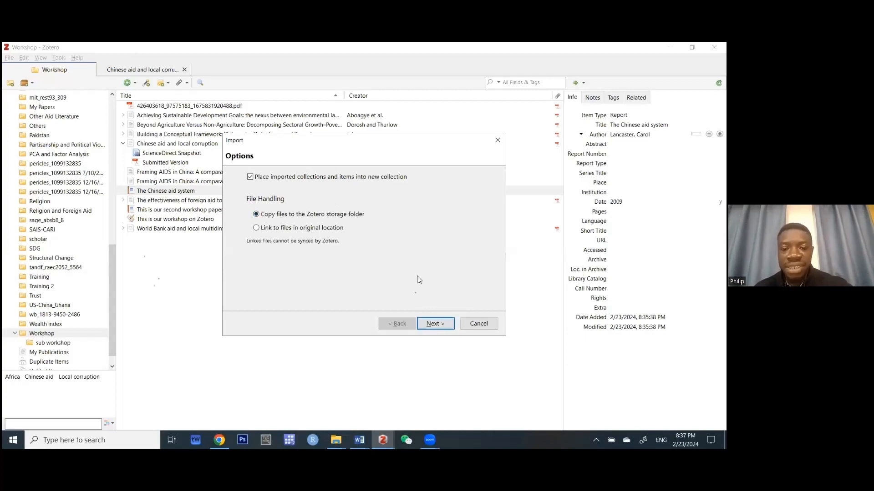
pyautogui.click(436, 325)
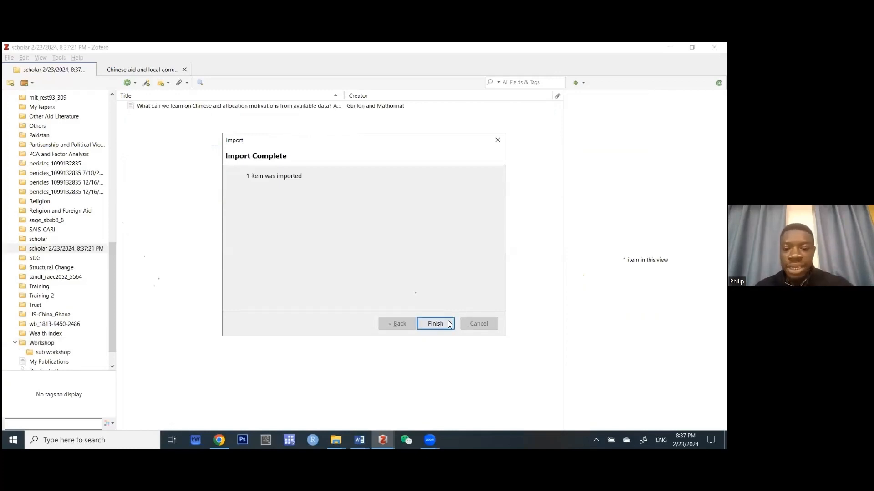
# Finish the import and view Guillon and Mathonnat's 2020 China Economic Review article details.
pyautogui.click(449, 324)
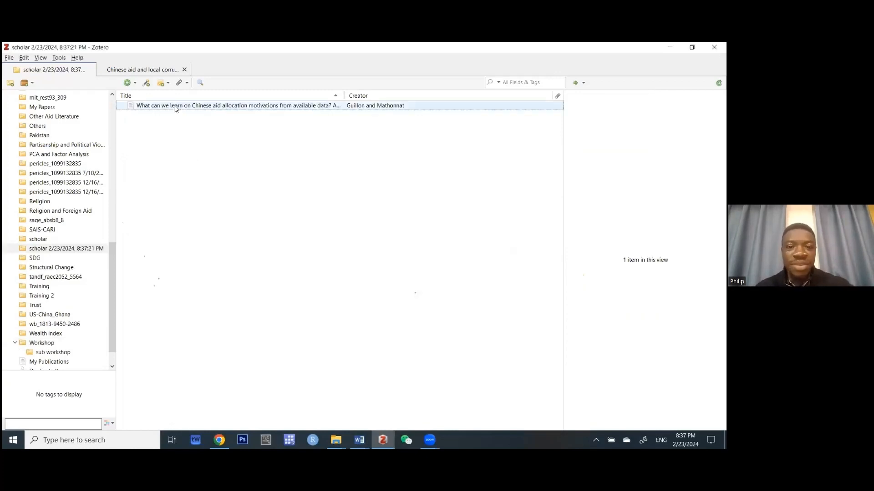
pyautogui.click(175, 106)
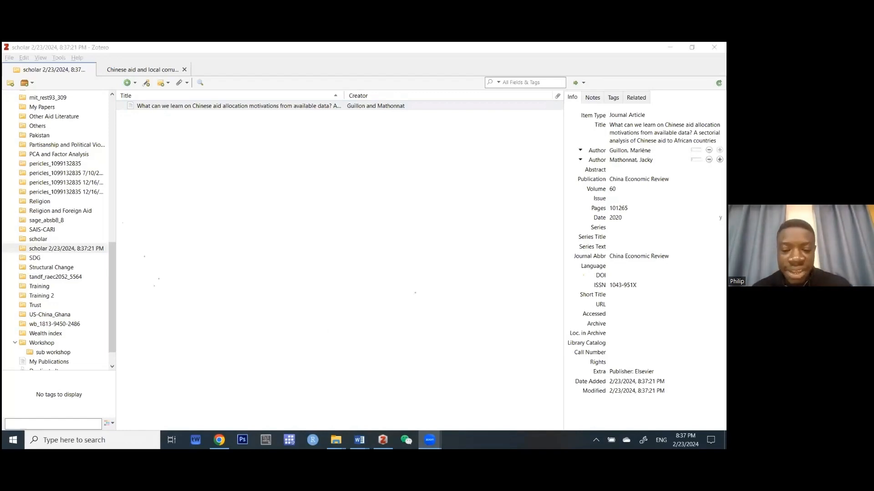
# In the Training document, start a Save As copy on the Desktop named 'Workshop'.
pyautogui.moveTo(359, 440)
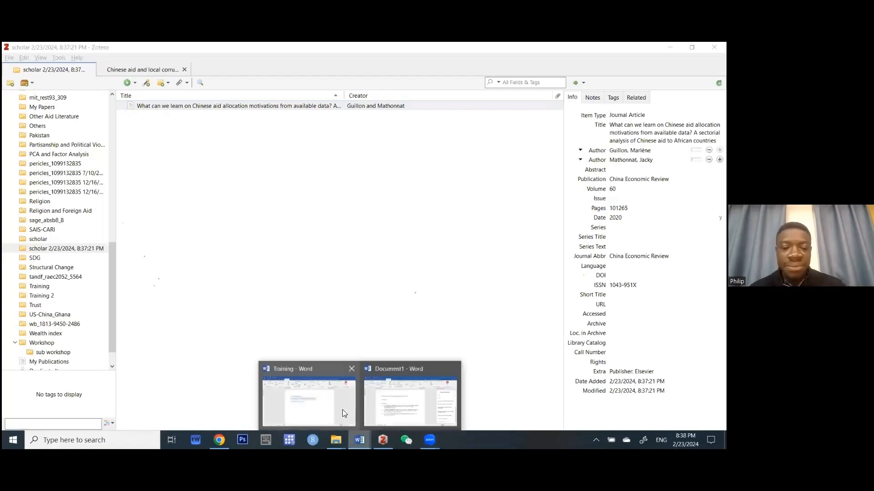
pyautogui.click(344, 412)
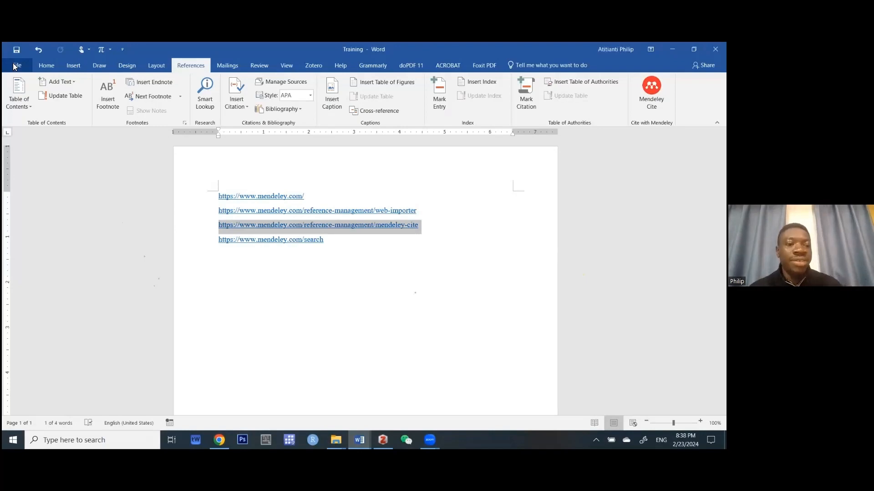
pyautogui.click(15, 66)
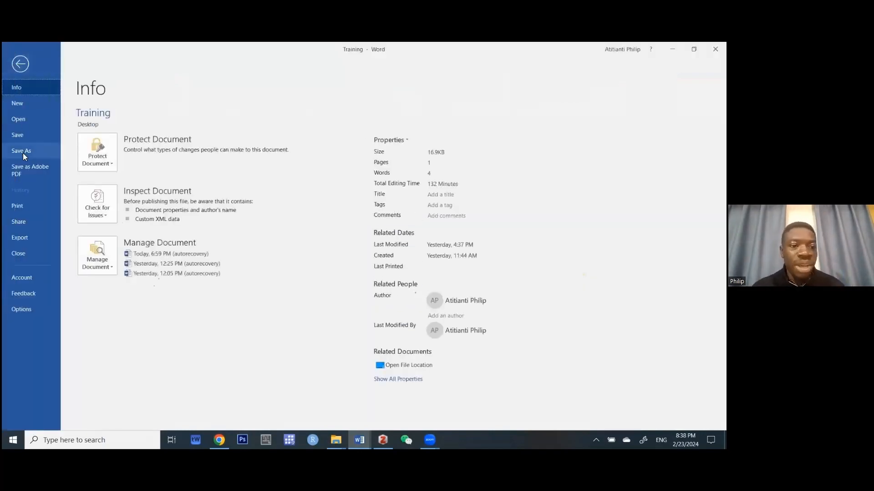
pyautogui.click(22, 152)
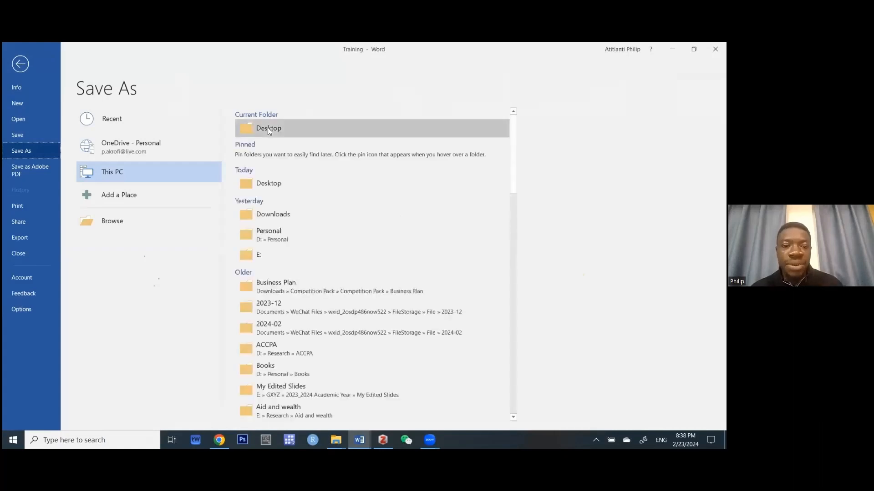
pyautogui.click(269, 130)
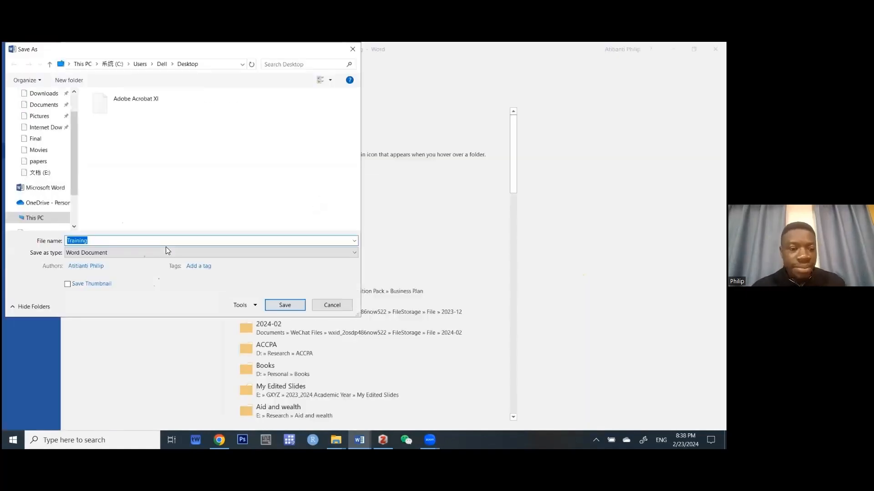
pyautogui.write('Workshop')
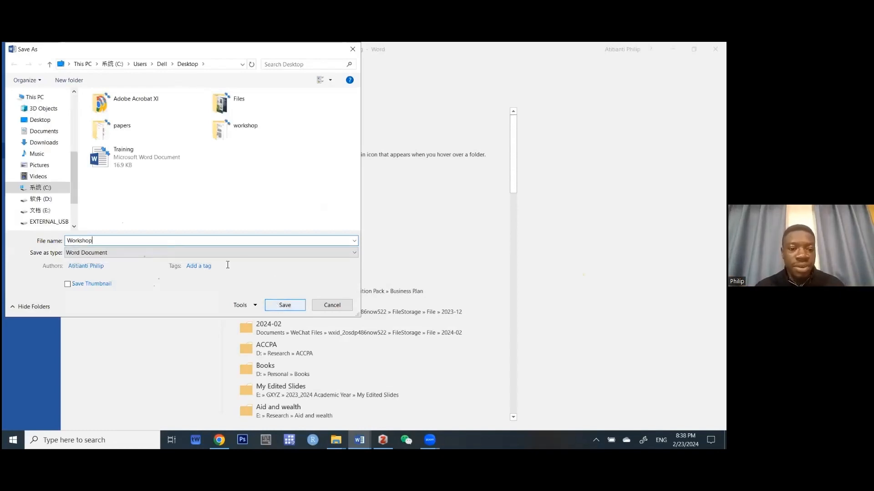
# Save the Workshop copy as a PDF, then minimise Word.
pyautogui.click(107, 252)
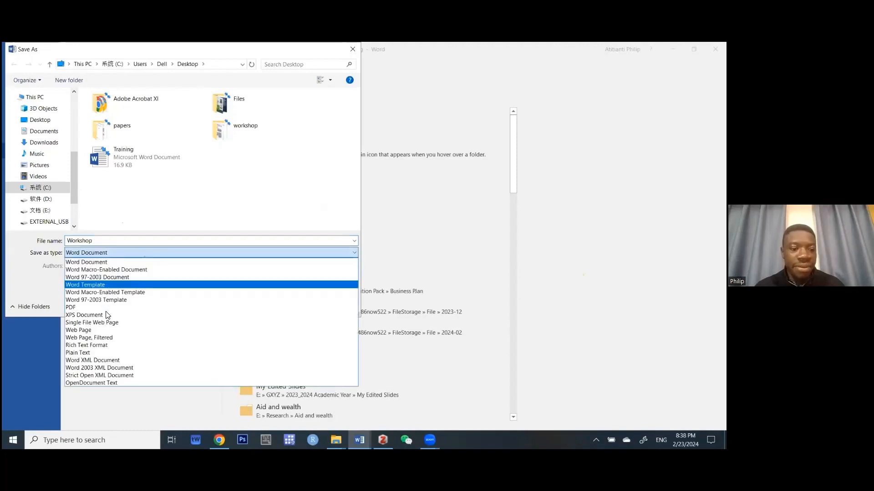
pyautogui.click(108, 316)
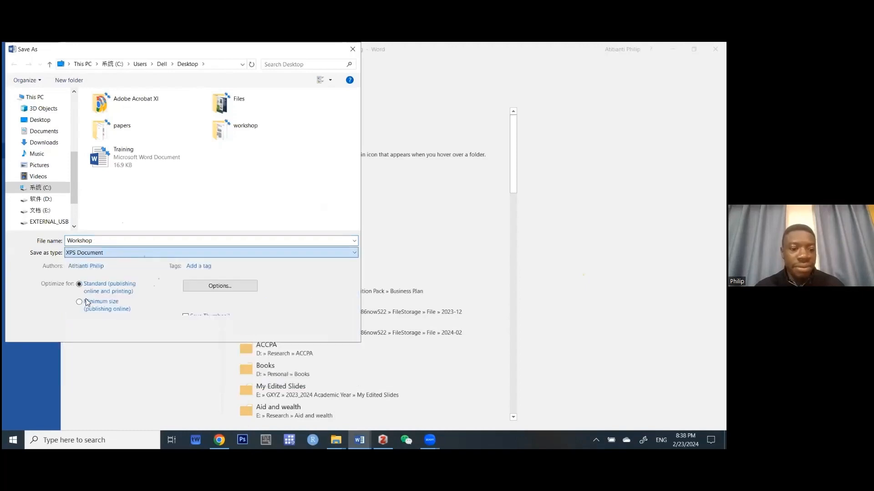
pyautogui.click(107, 252)
pyautogui.click(84, 309)
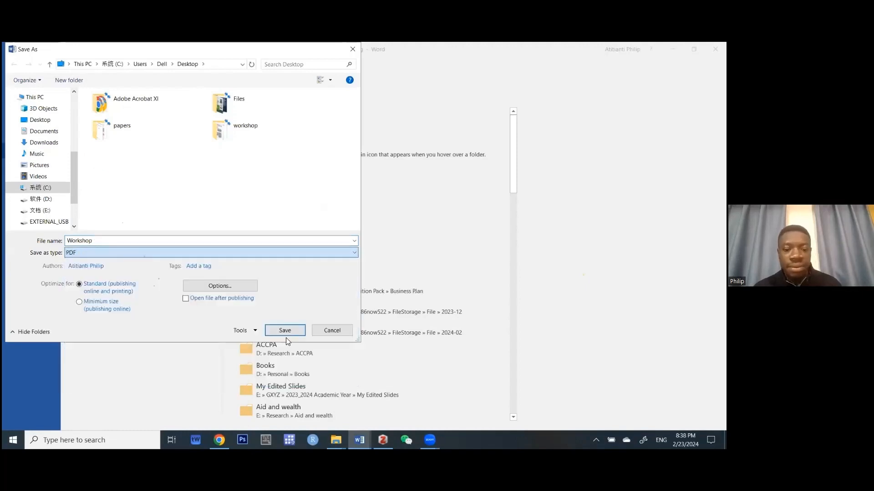
pyautogui.click(296, 332)
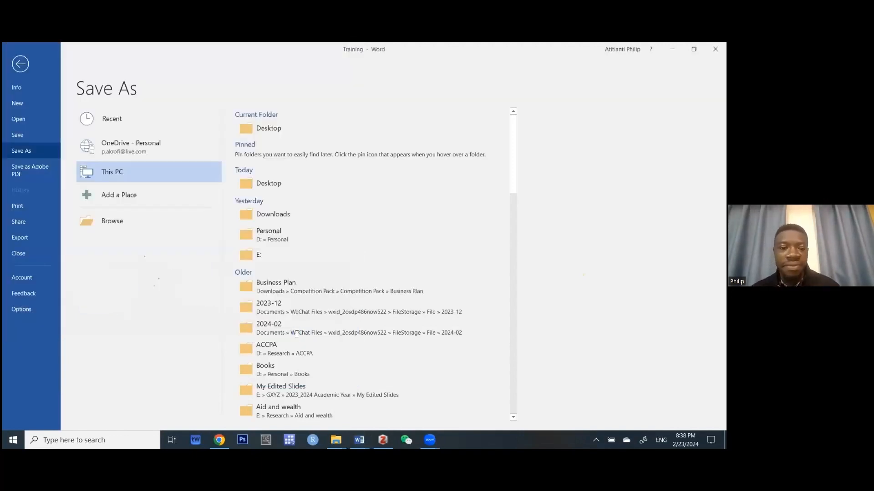
pyautogui.press('Escape')
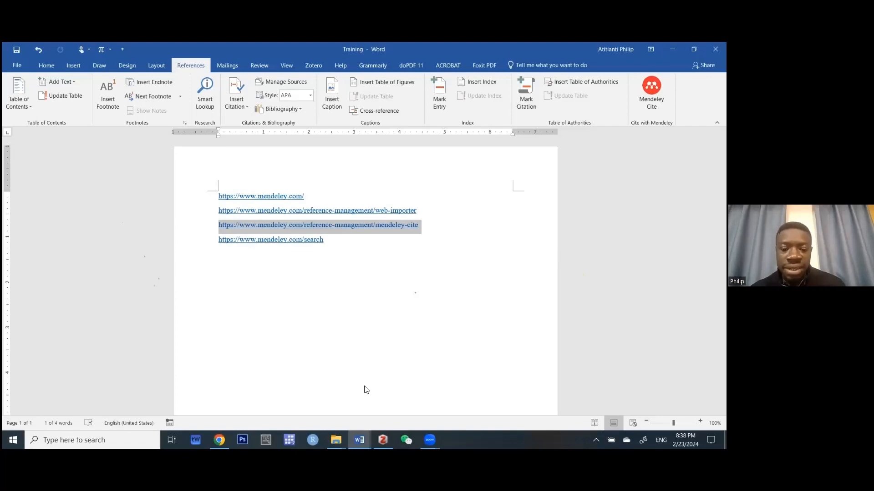
pyautogui.click(383, 440)
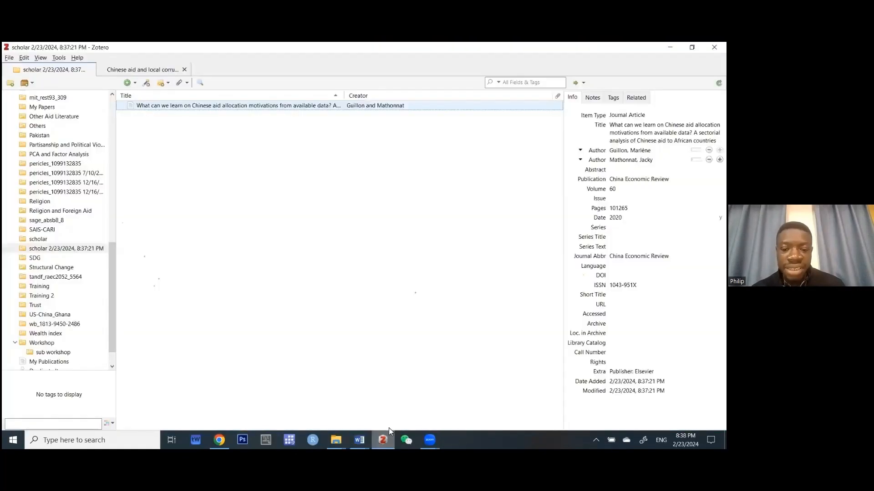
# Drag Workshop.pdf from the Desktop into the Workshop collection and select it.
pyautogui.click(33, 345)
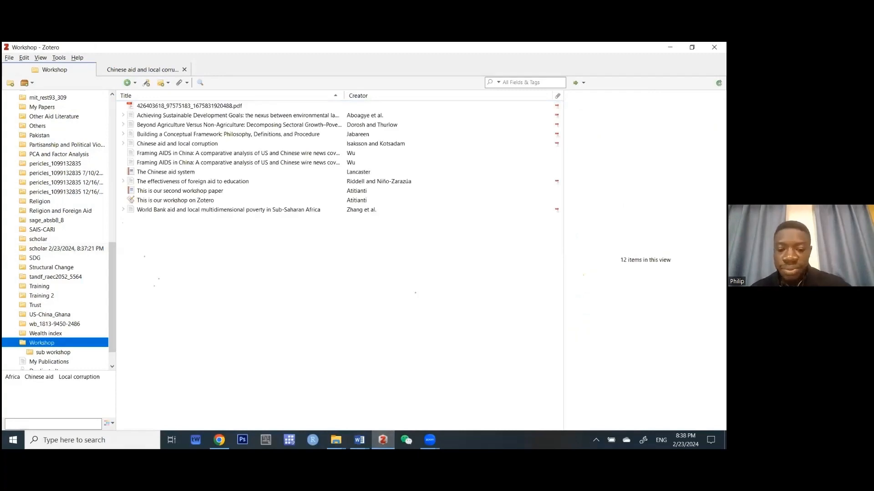
pyautogui.click(691, 47)
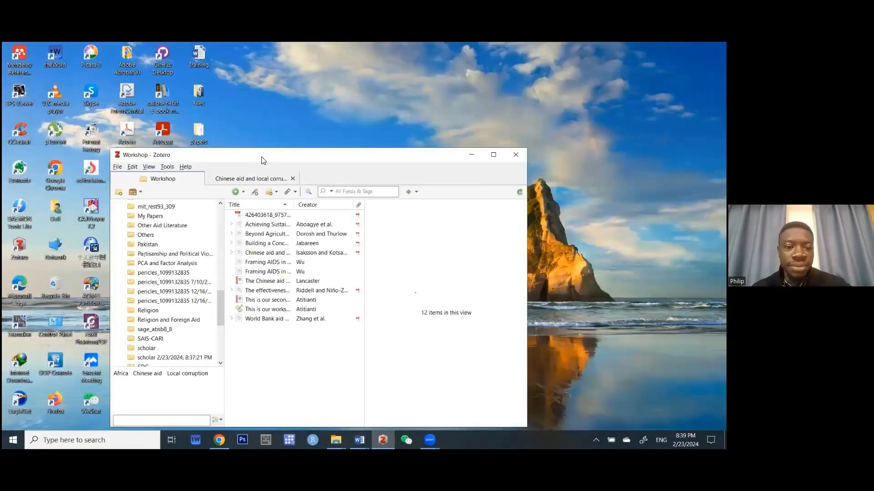
pyautogui.moveTo(199, 246); pyautogui.dragTo(424, 324)
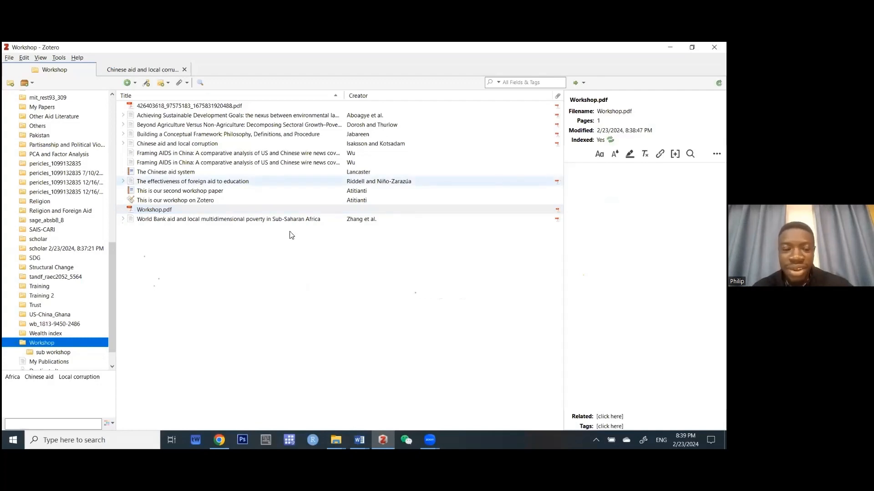
pyautogui.click(154, 212)
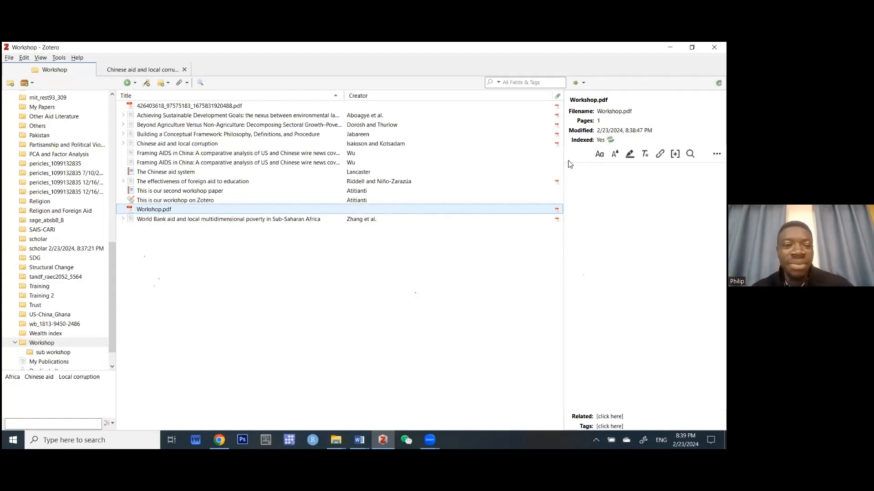
pyautogui.rightClick(134, 211)
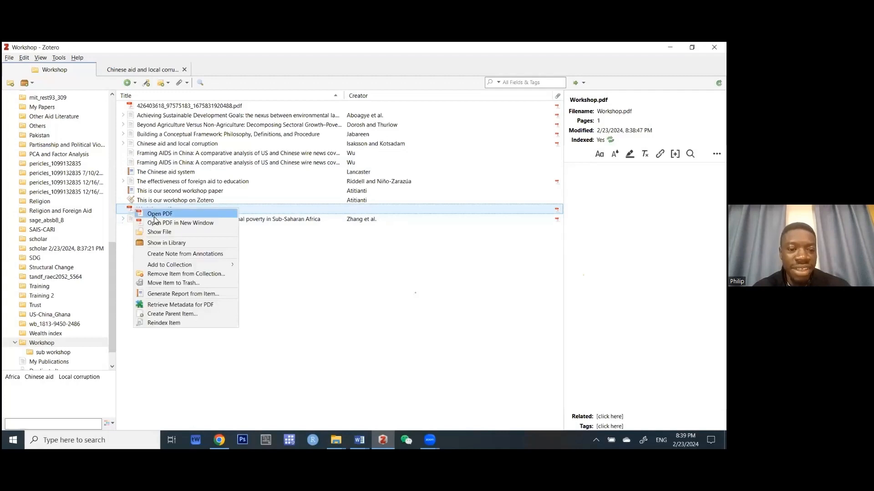
pyautogui.click(213, 305)
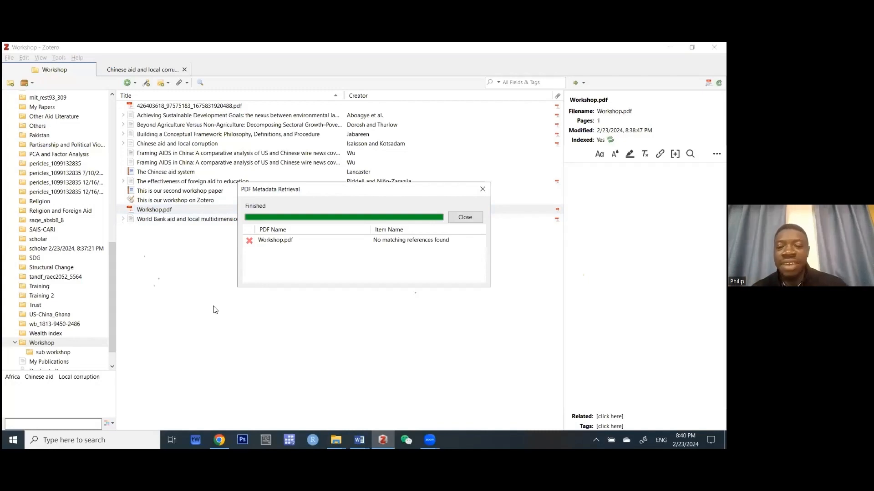
pyautogui.click(464, 218)
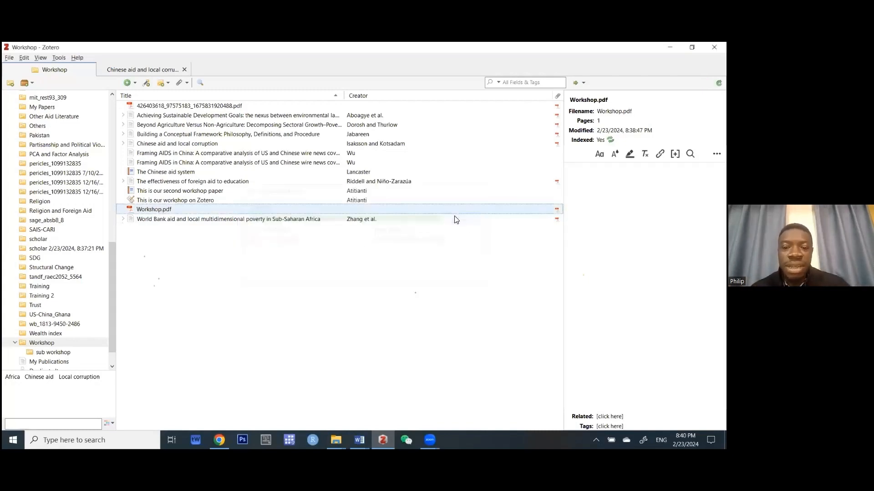
pyautogui.rightClick(142, 213)
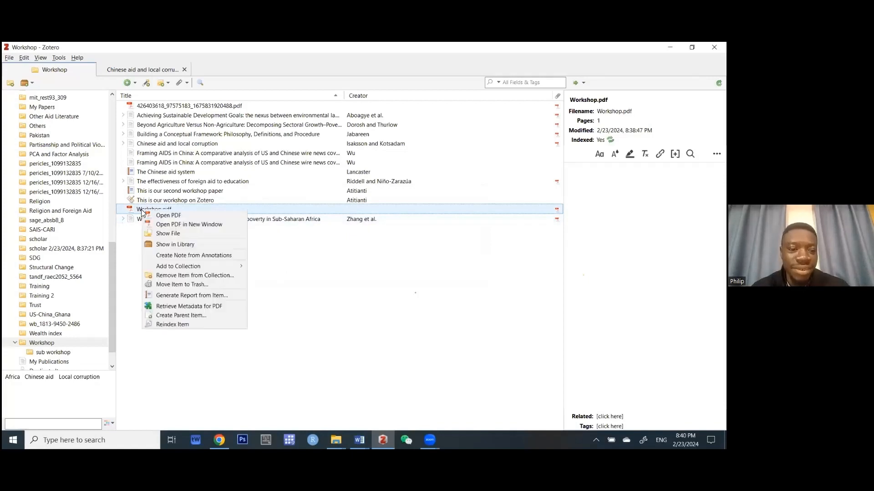
# Create a manually entered parent item for the PDF as a Book Section.
pyautogui.click(186, 316)
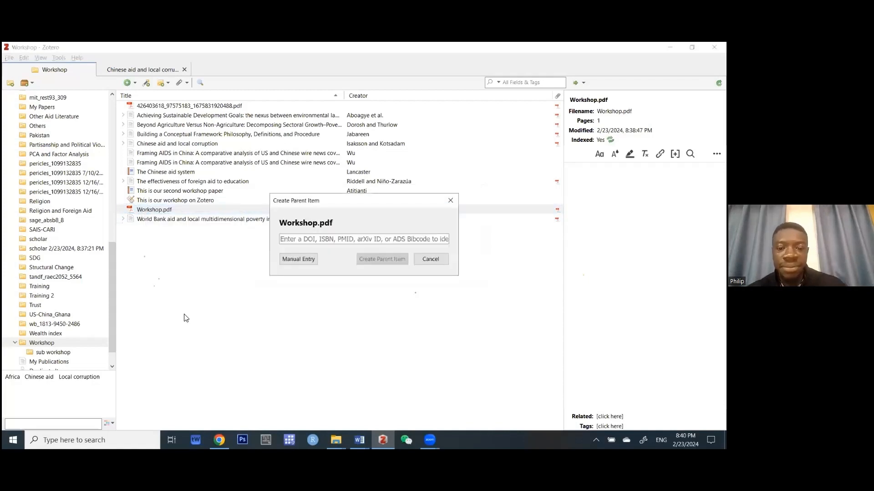
pyautogui.click(303, 262)
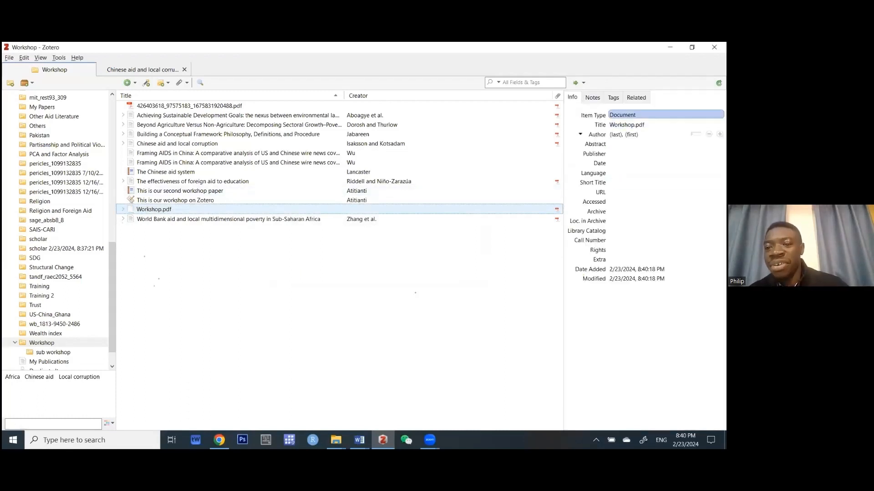
pyautogui.click(666, 115)
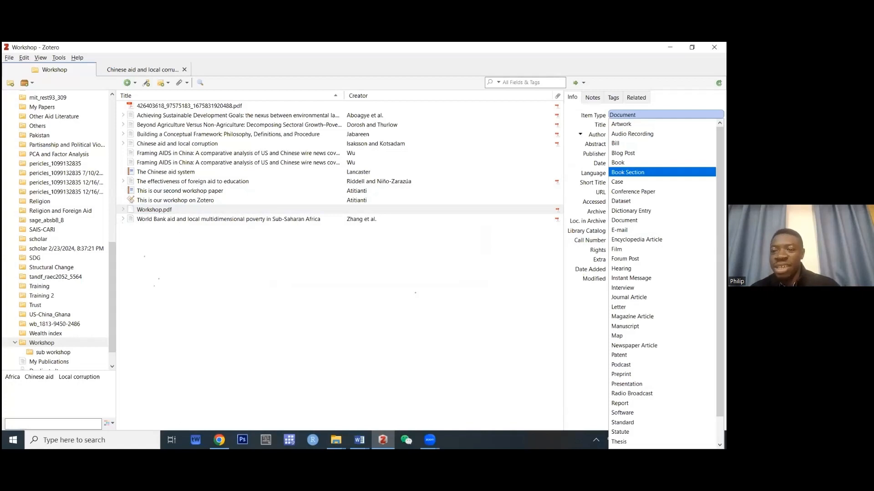
pyautogui.click(646, 172)
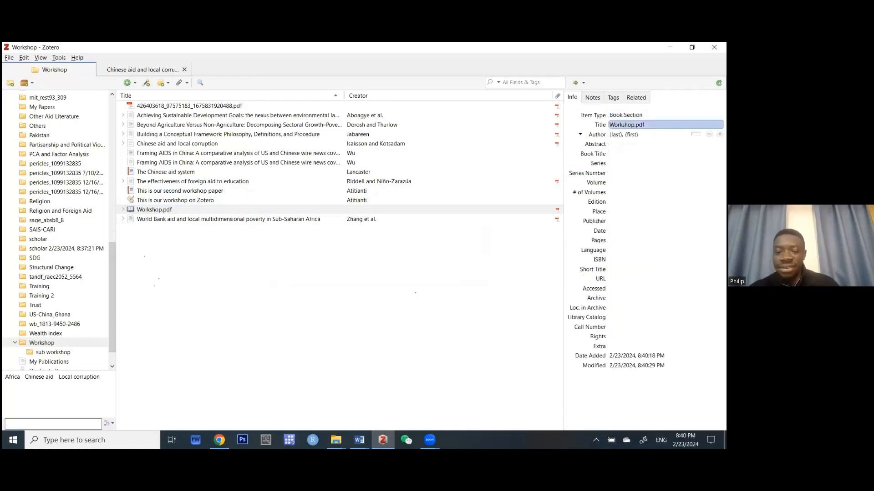
# Set the title 'My Book Chapter on this workshop' and enter the author's surname and first name.
pyautogui.click(646, 125)
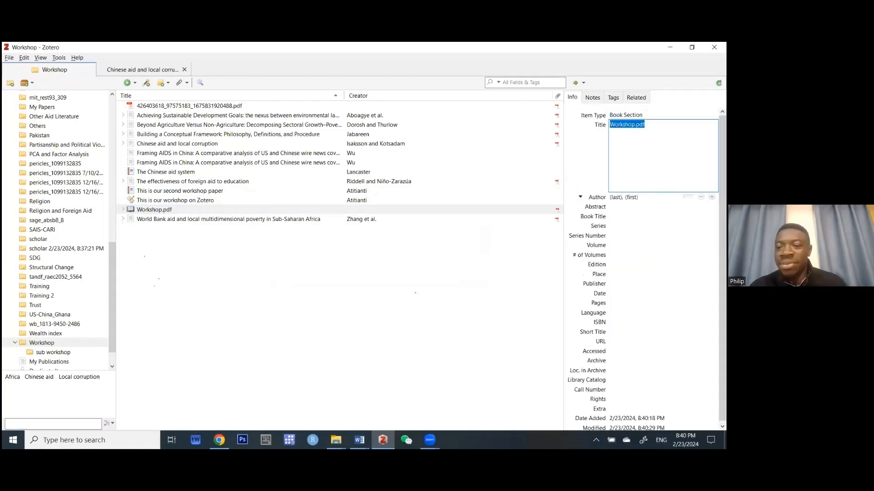
pyautogui.write('My Book Chapter on t')
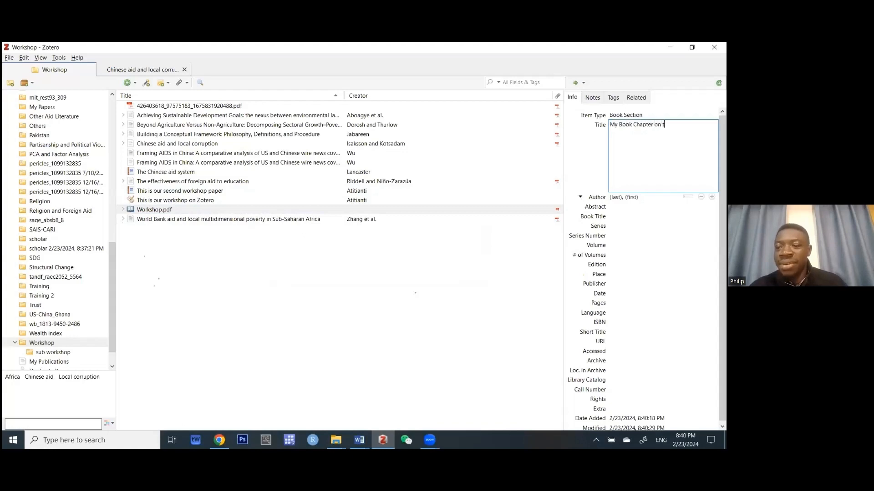
pyautogui.write('his worksho')
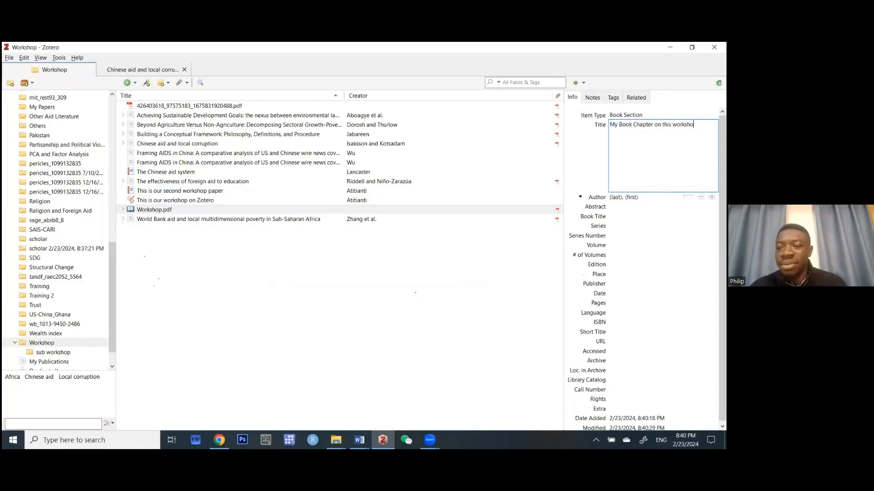
pyautogui.write('p')
pyautogui.press('Tab')
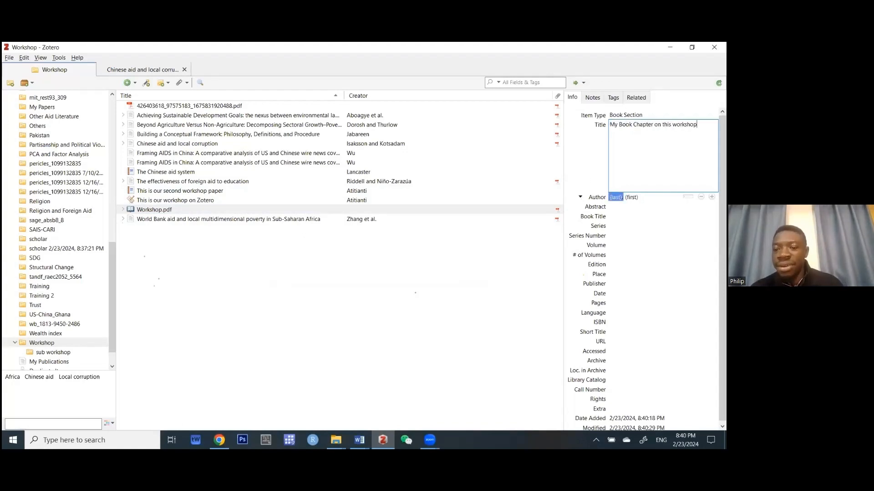
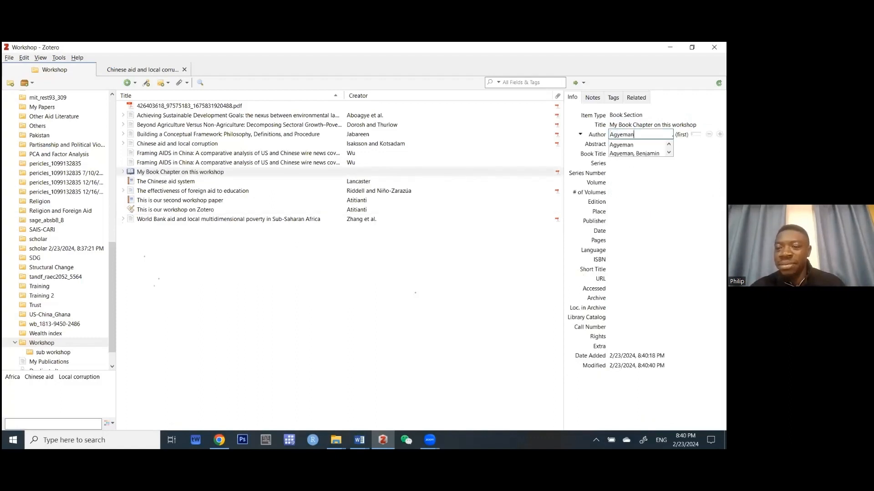
pyautogui.press('Tab')
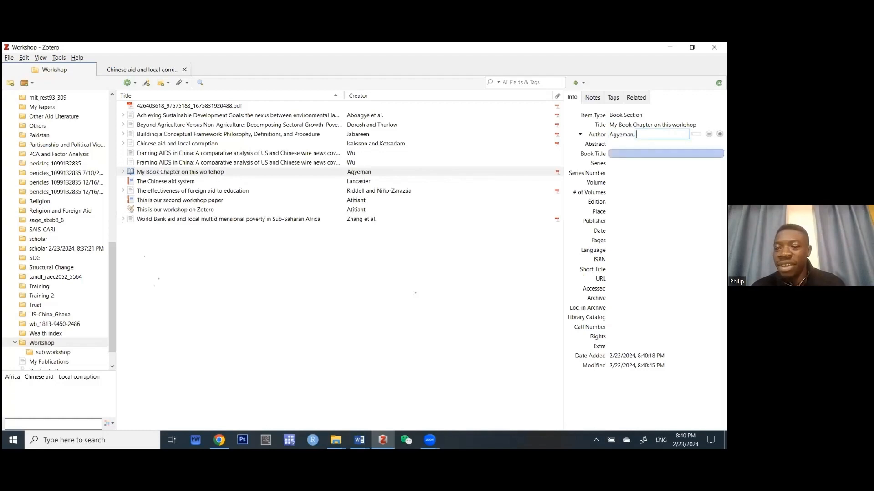
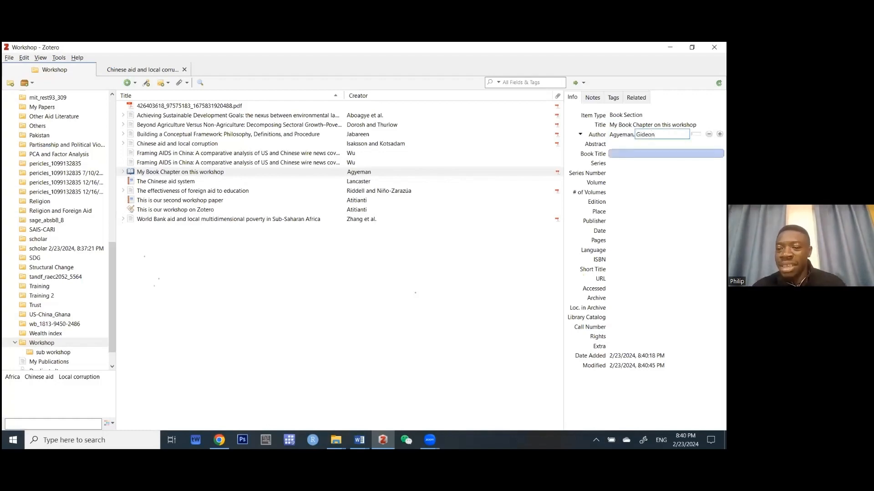
pyautogui.press('Return')
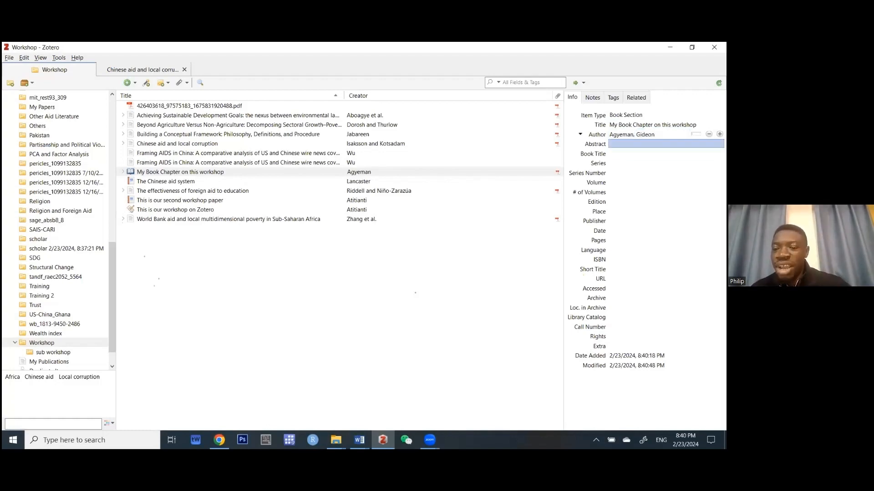
# Set book title 'Workshop Series', publisher 'NUGS' and place 'China'.
pyautogui.click(665, 154)
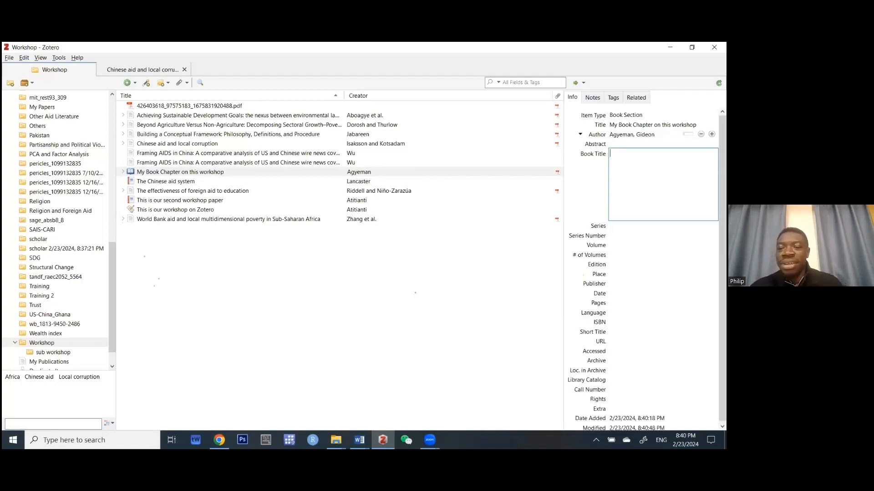
pyautogui.write('Workshop S')
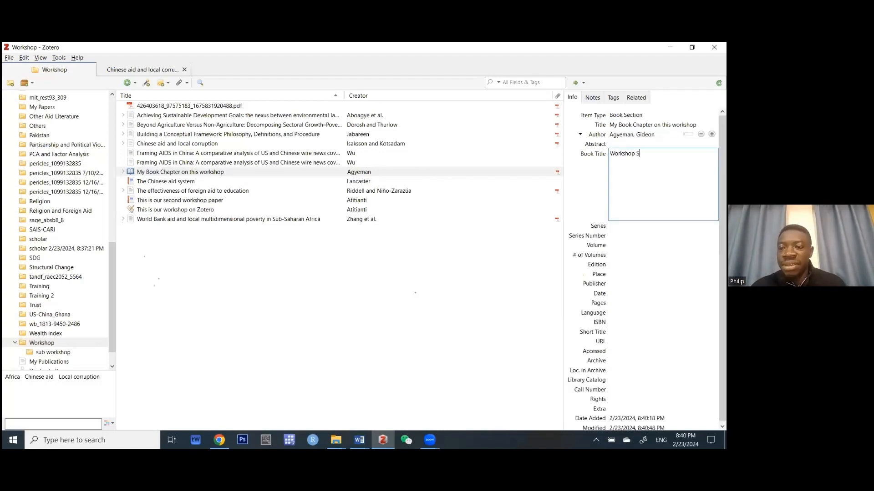
pyautogui.write('eries')
pyautogui.press('Return')
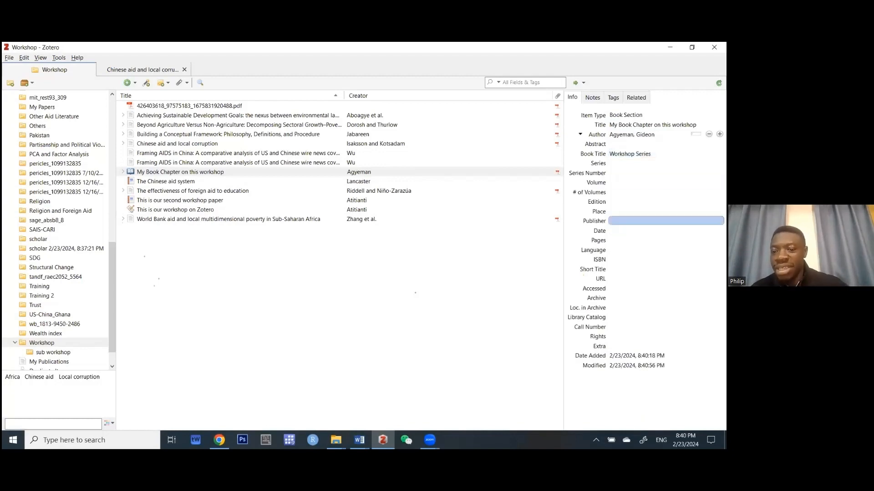
pyautogui.click(664, 221)
pyautogui.write('NUG')
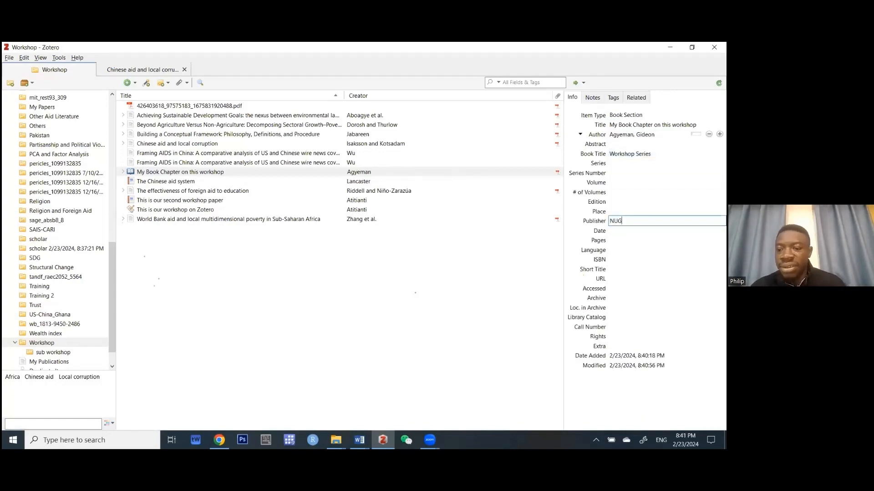
pyautogui.write('S')
pyautogui.hotkey('shift', 'Tab')
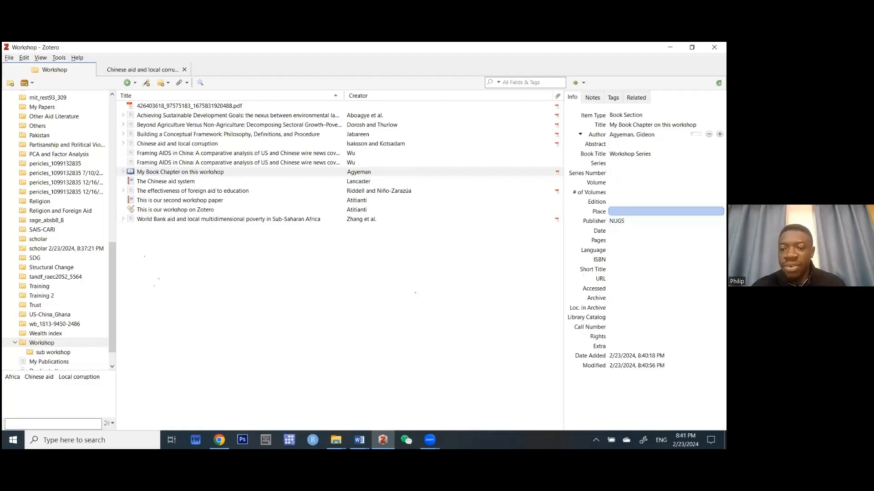
pyautogui.write('China')
pyautogui.press('Return')
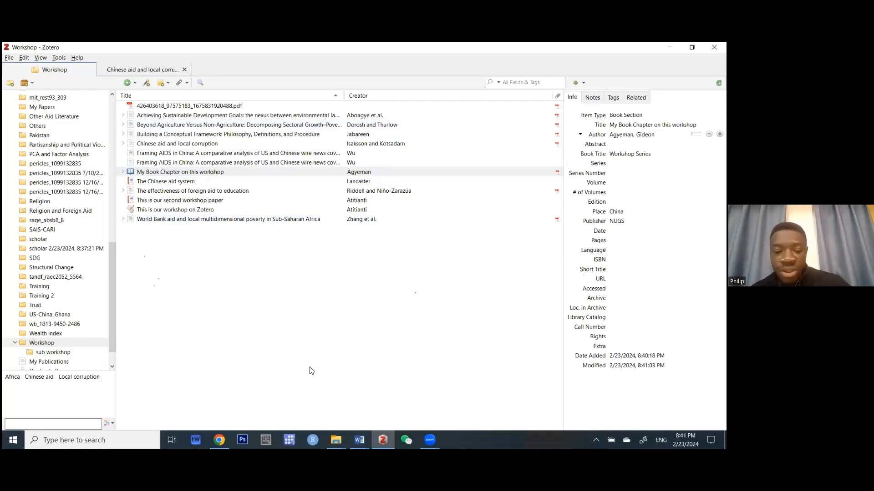
# In the Training document, type 'This is our workshop' on the empty line below the links.
pyautogui.click(359, 440)
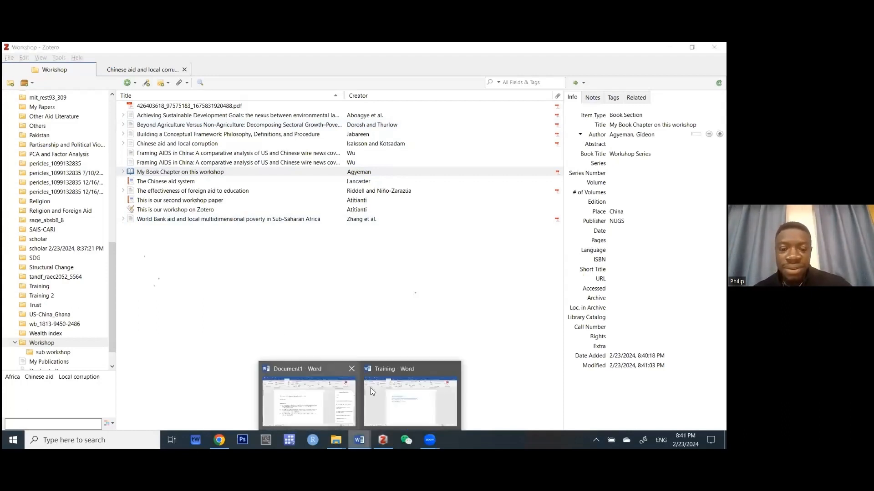
pyautogui.click(382, 393)
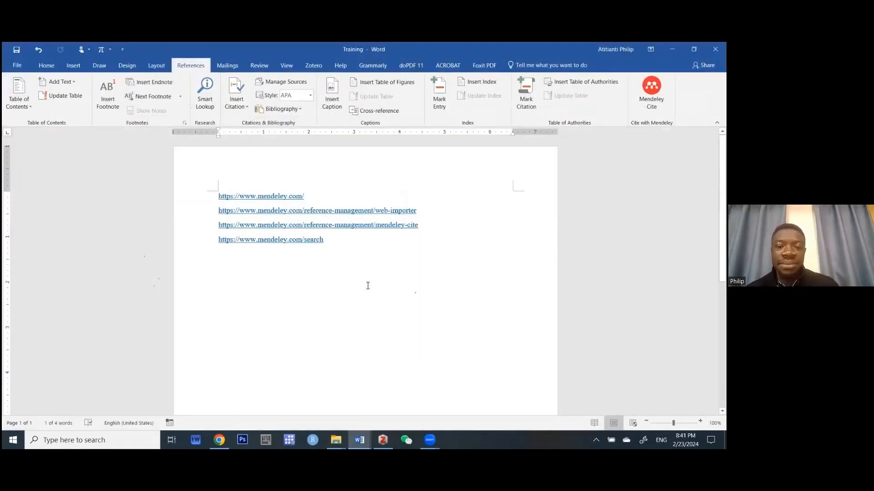
pyautogui.click(370, 279)
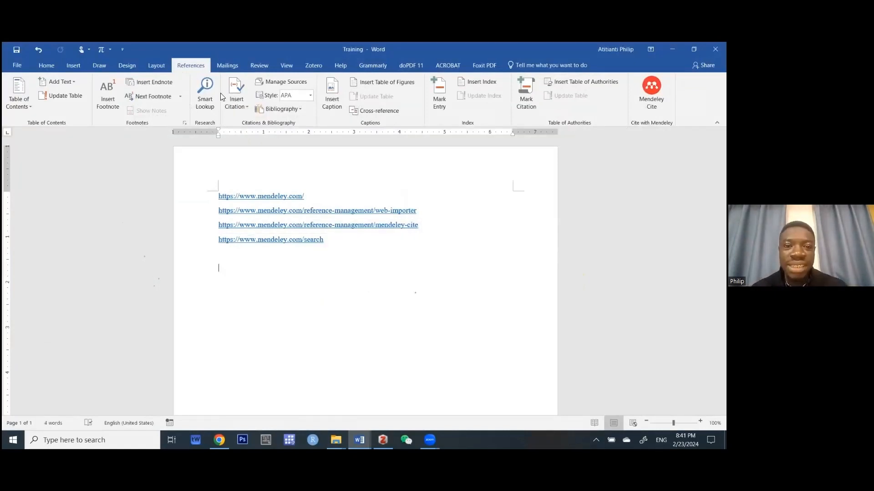
pyautogui.scroll(-4, 221, 96)
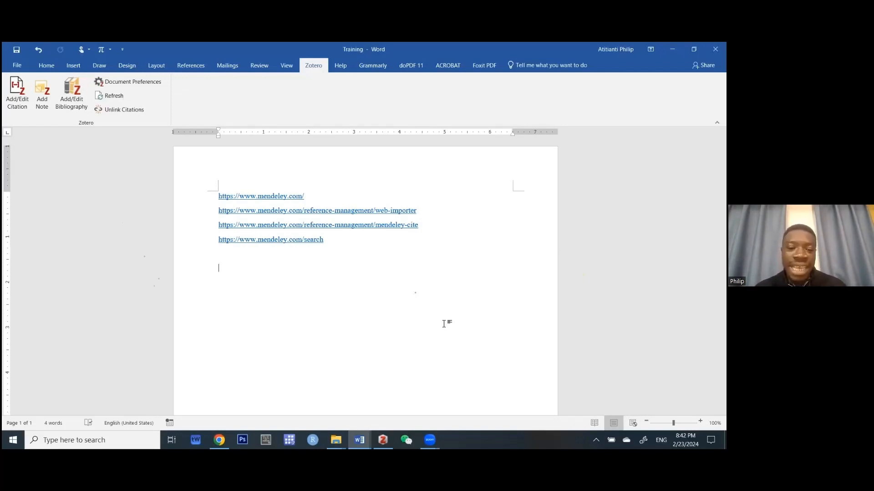
pyautogui.write('This is our wo')
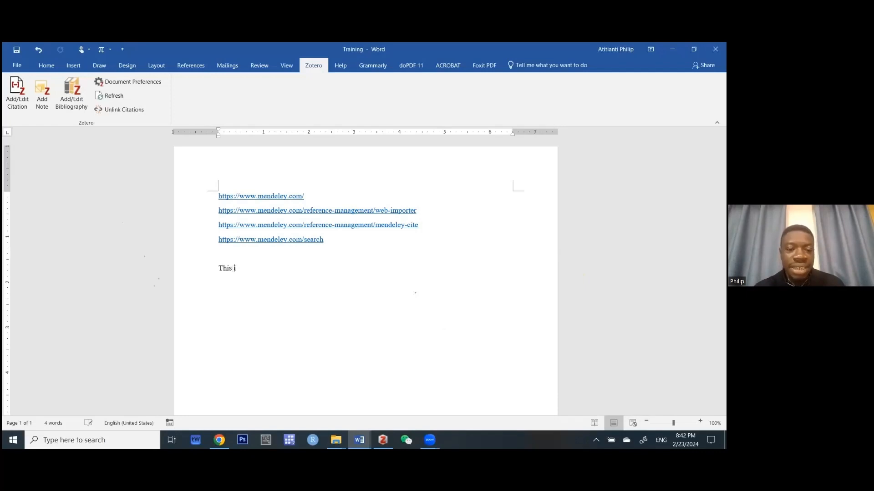
pyautogui.write('rkshop')
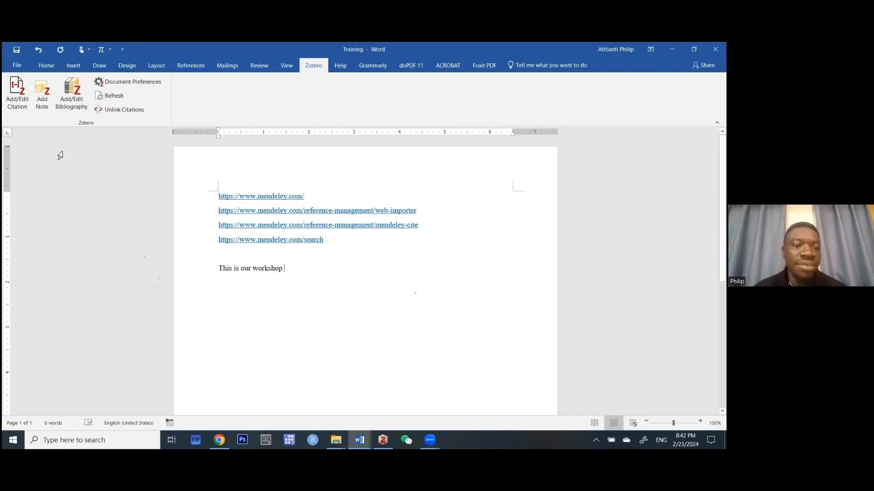
# Set the document's Zotero citation style to APA 7th edition.
pyautogui.click(23, 102)
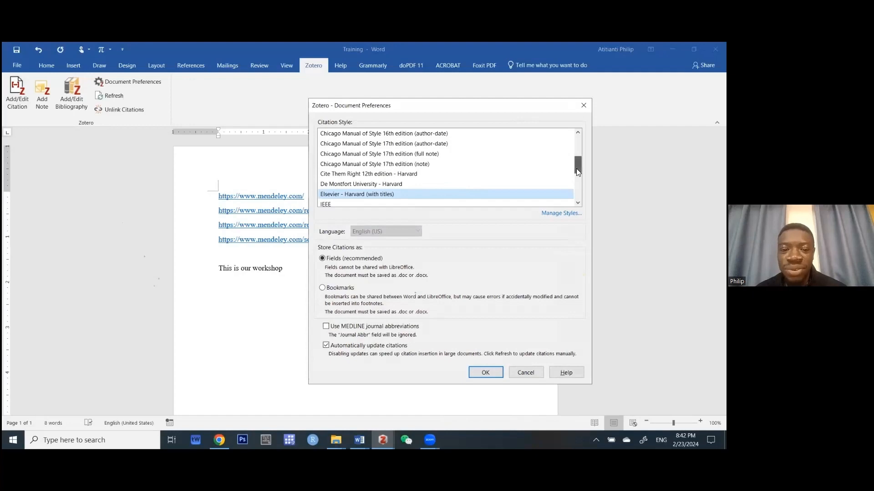
pyautogui.moveTo(576, 168)
pyautogui.mouseDown()
pyautogui.moveTo(570, 122)
pyautogui.moveTo(570, 160)
pyautogui.mouseUp()
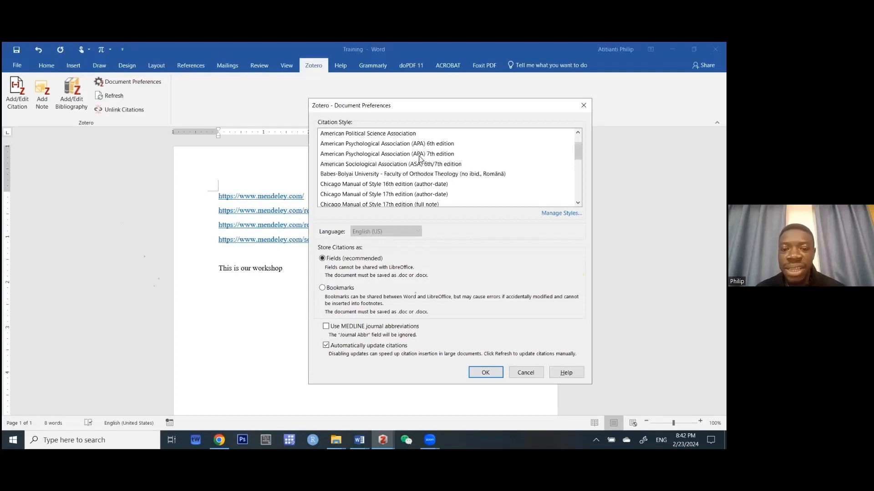
pyautogui.click(371, 154)
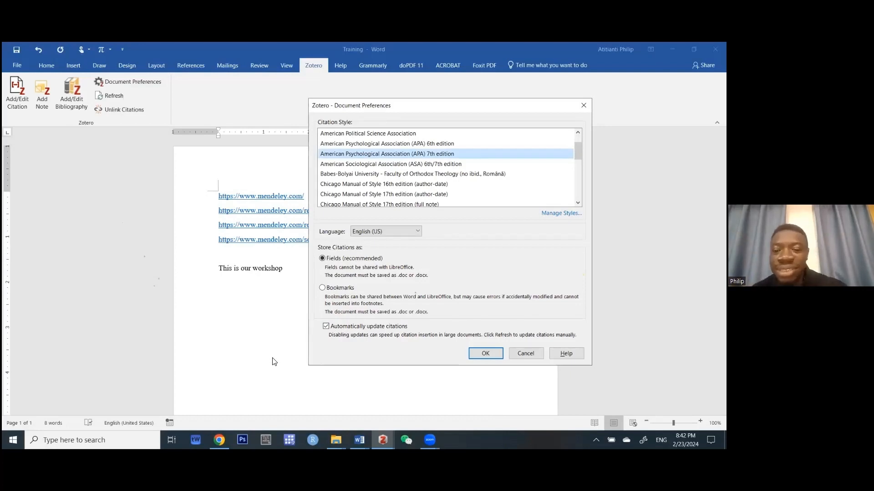
pyautogui.click(493, 354)
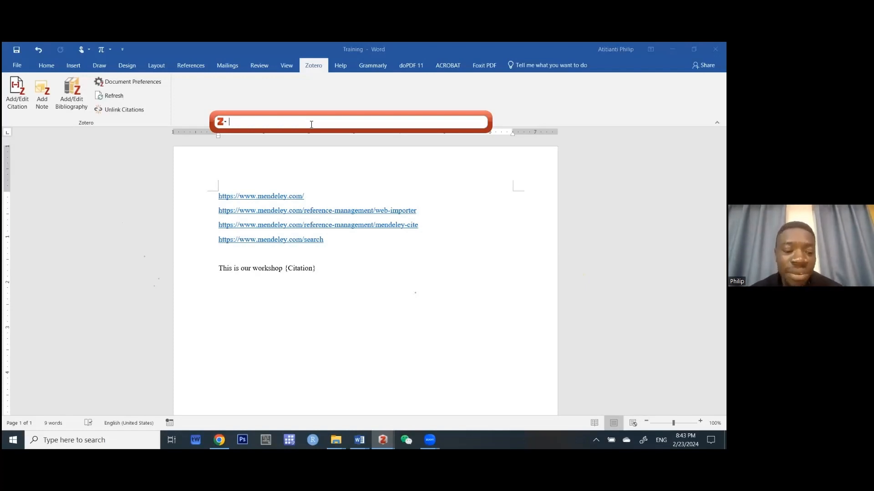
# Cite the 2022 article 'The impact of Chinese aid on political trust', then start a new line.
pyautogui.write('Atitianti')
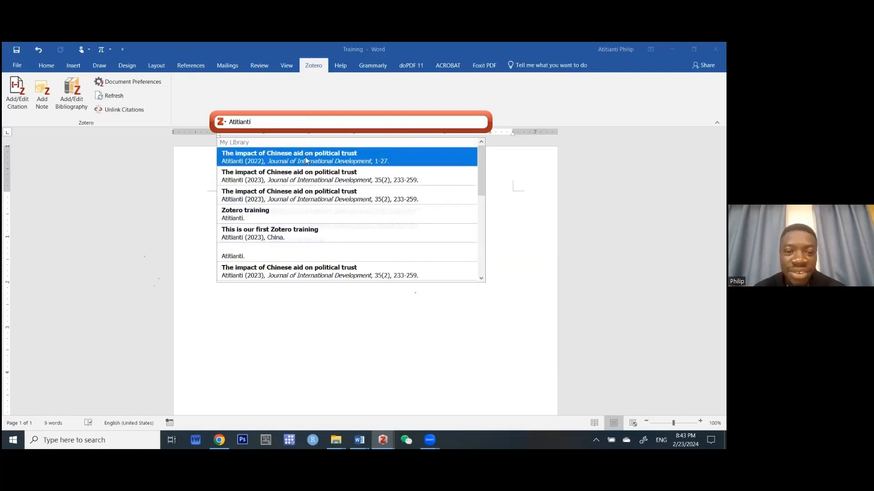
pyautogui.scroll(-5, 316, 213)
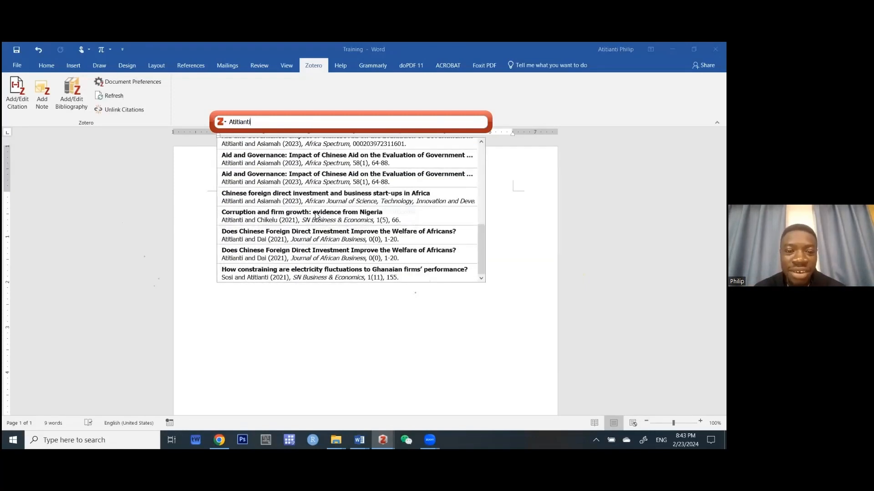
pyautogui.scroll(5, 317, 215)
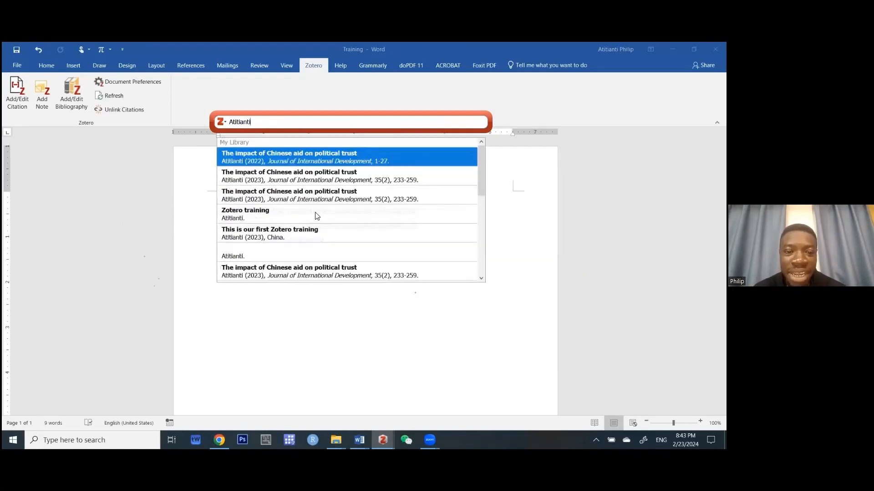
pyautogui.click(318, 160)
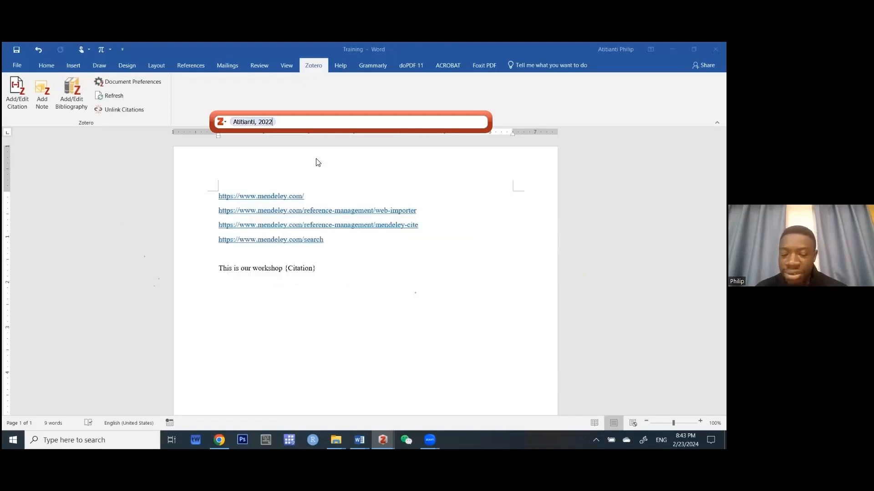
pyautogui.press('Return')
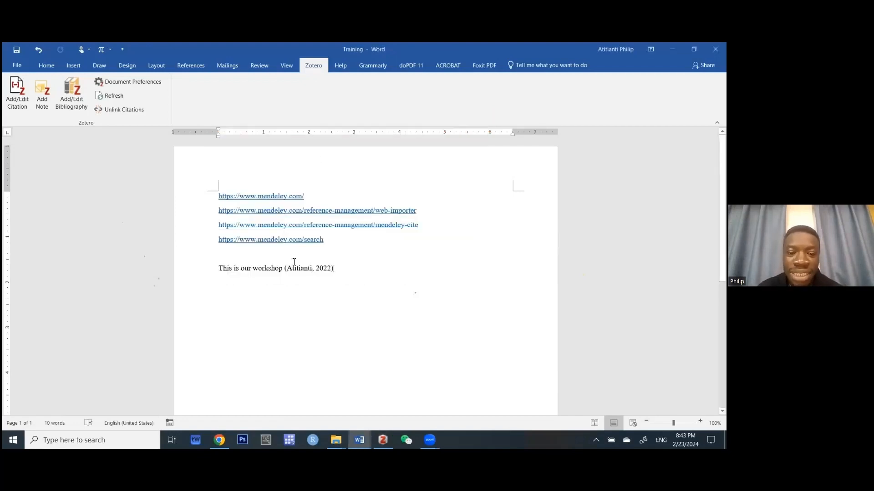
pyautogui.click(296, 269)
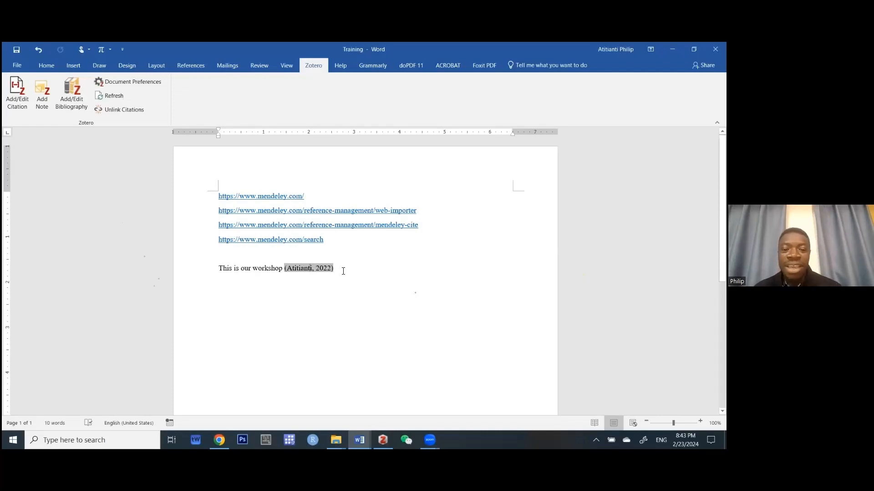
pyautogui.click(343, 271)
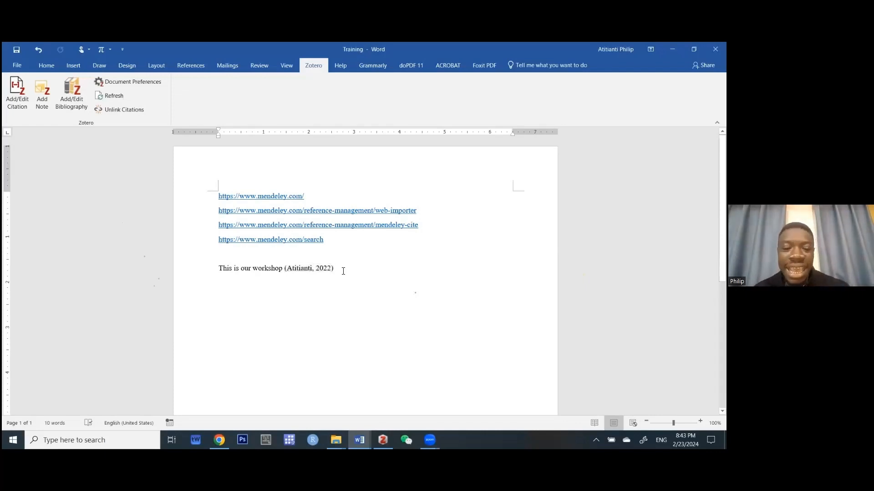
pyautogui.press('Return')
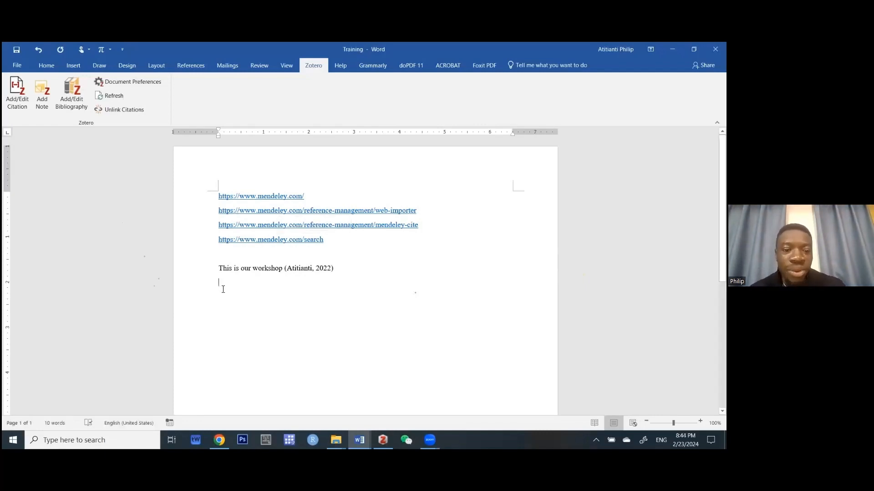
# Cite the 2023 Chinese investment and start-ups article with Omit Author, showing only (2023).
pyautogui.click(20, 100)
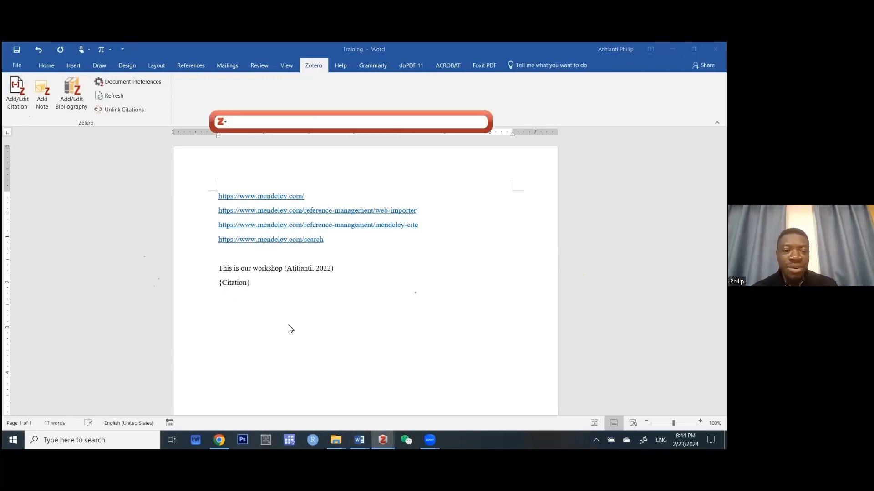
pyautogui.write('ati')
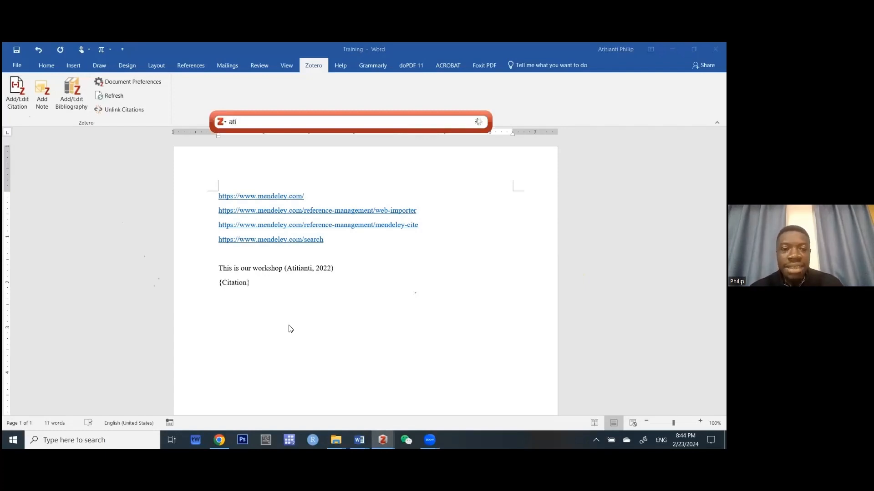
pyautogui.write('tianti')
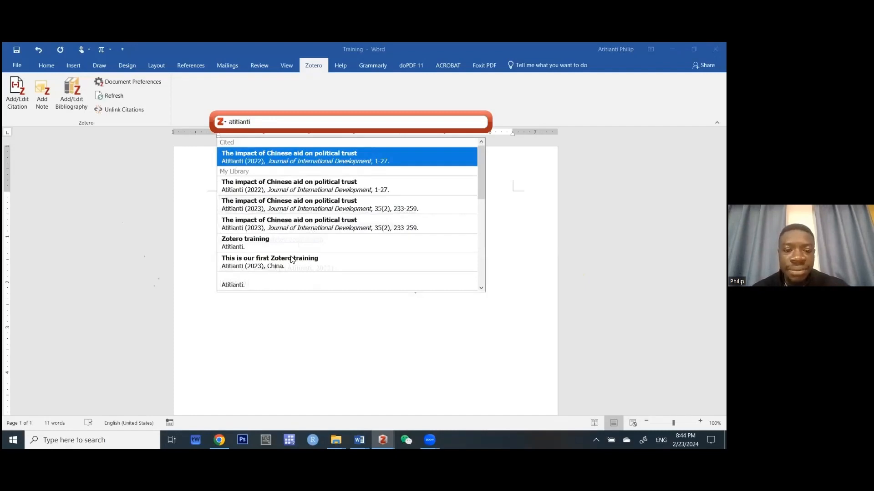
pyautogui.scroll(-3, 298, 208)
pyautogui.click(280, 242)
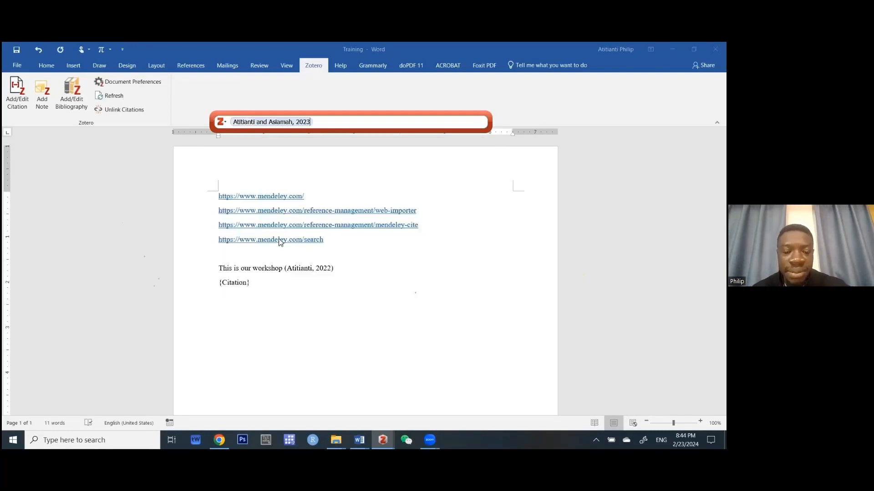
pyautogui.click(226, 123)
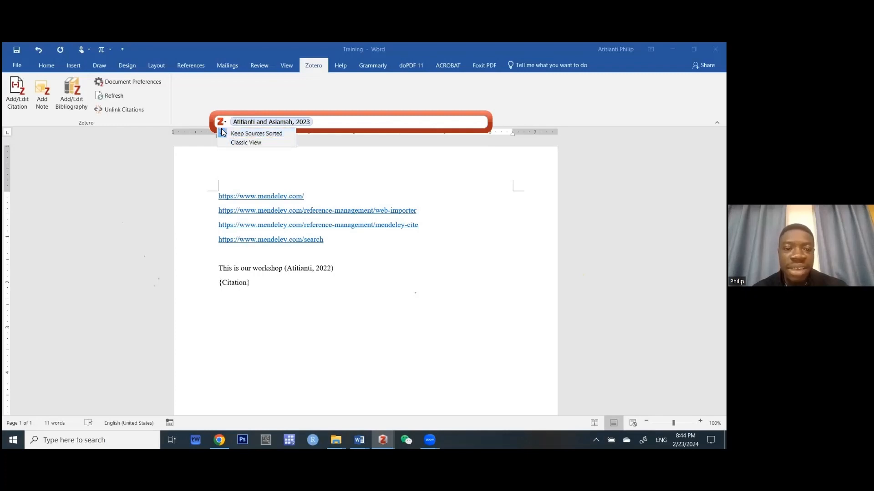
pyautogui.click(252, 122)
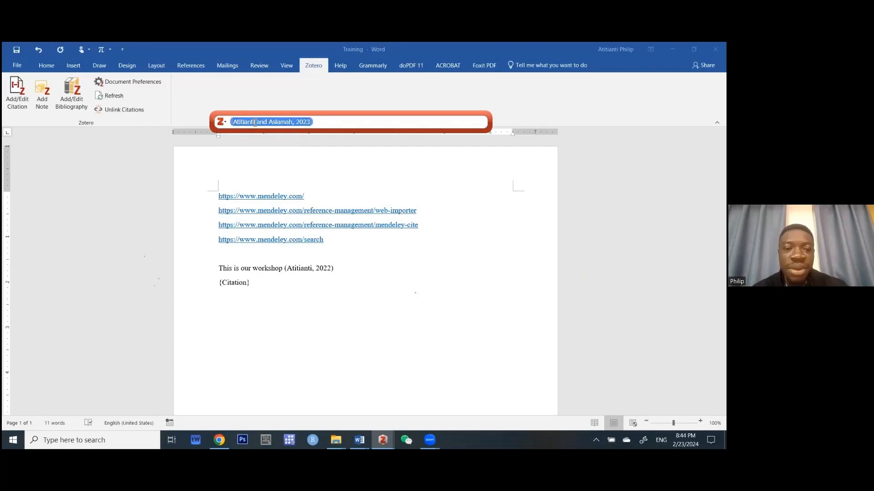
pyautogui.click(255, 123)
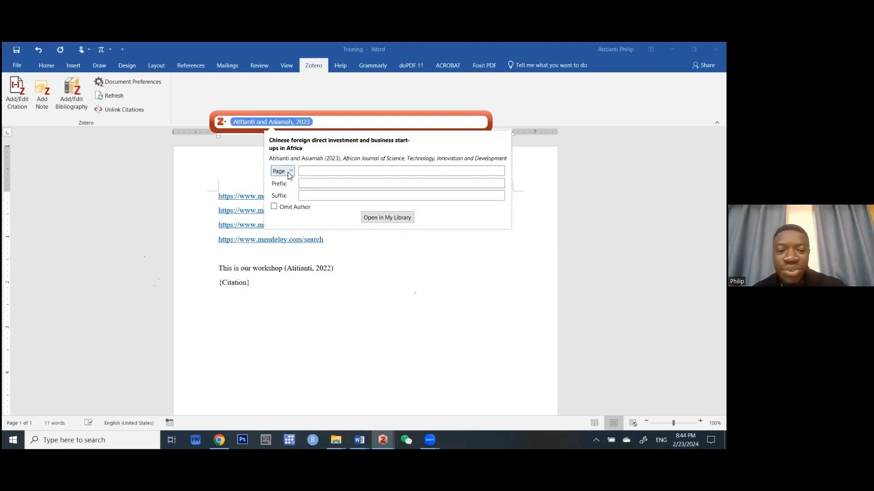
pyautogui.click(274, 207)
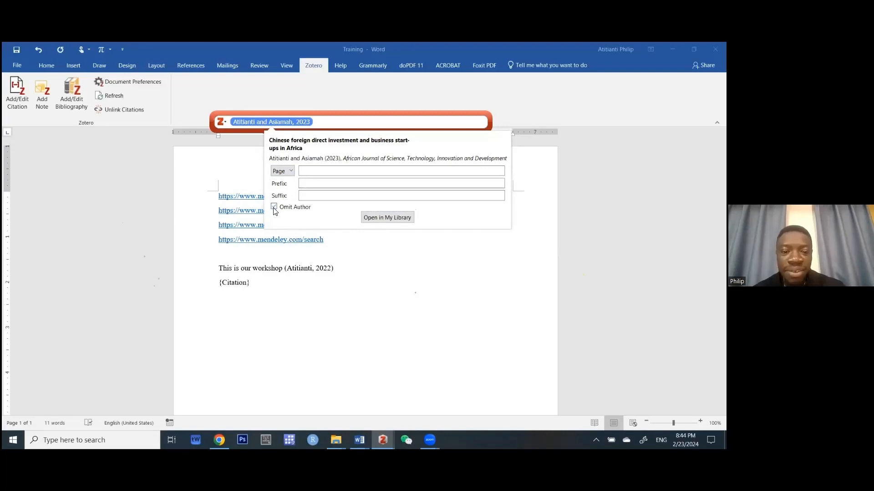
pyautogui.click(274, 208)
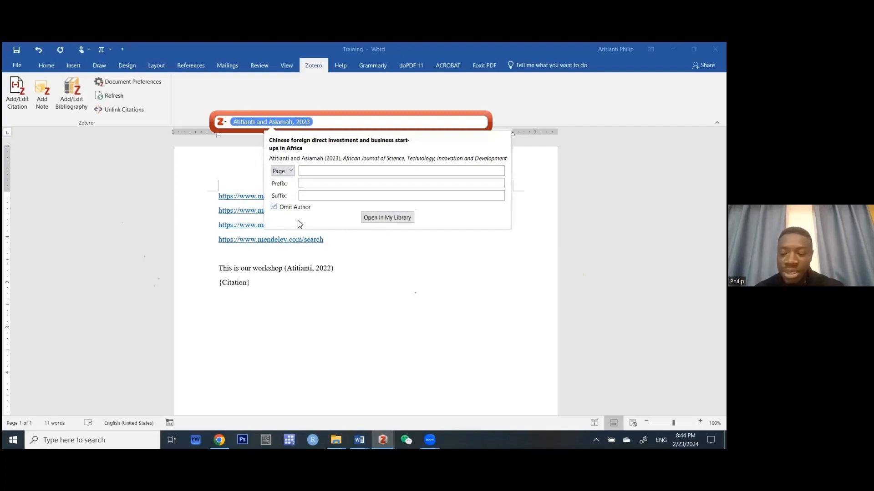
pyautogui.press('Return')
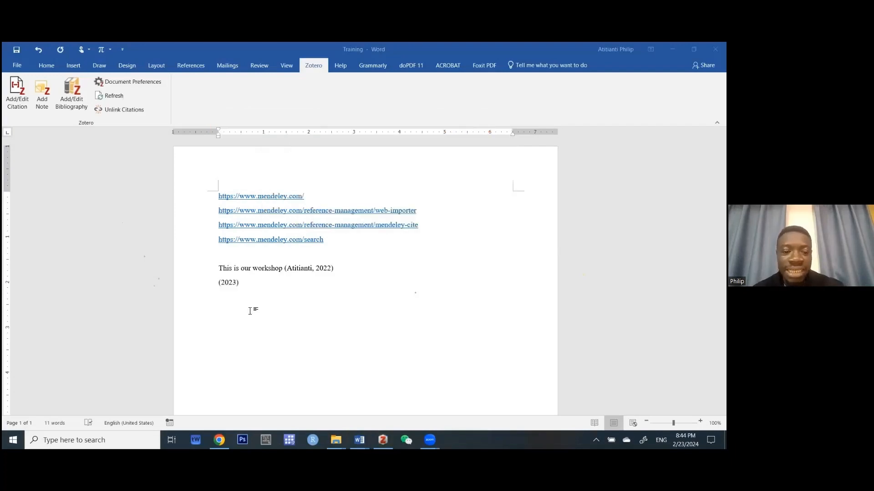
pyautogui.click(231, 282)
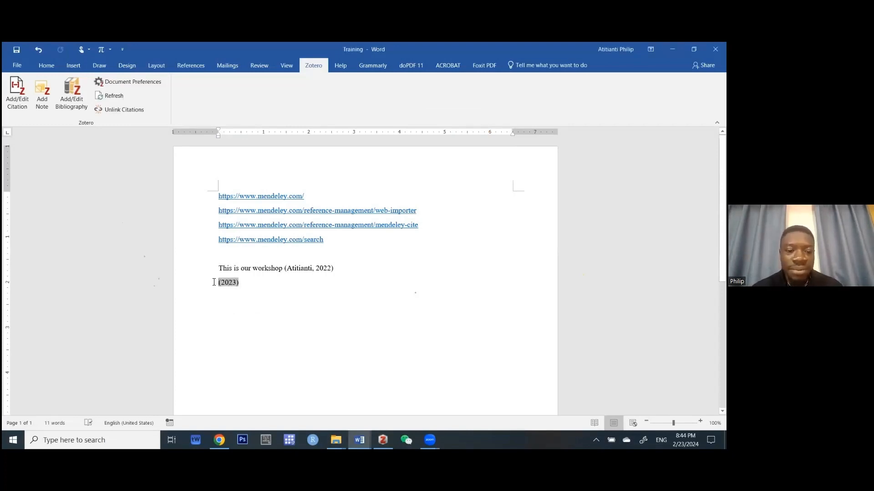
# Turn the (2023) citation into a narrative sentence: author's surname, then 'finds that this and that'.
pyautogui.click(214, 282)
pyautogui.write('Atitianti')
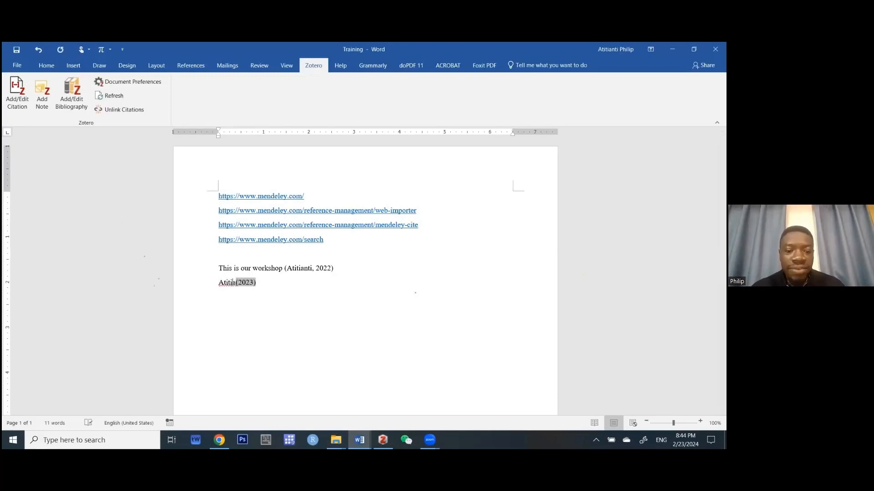
pyautogui.click(290, 281)
pyautogui.write('fin')
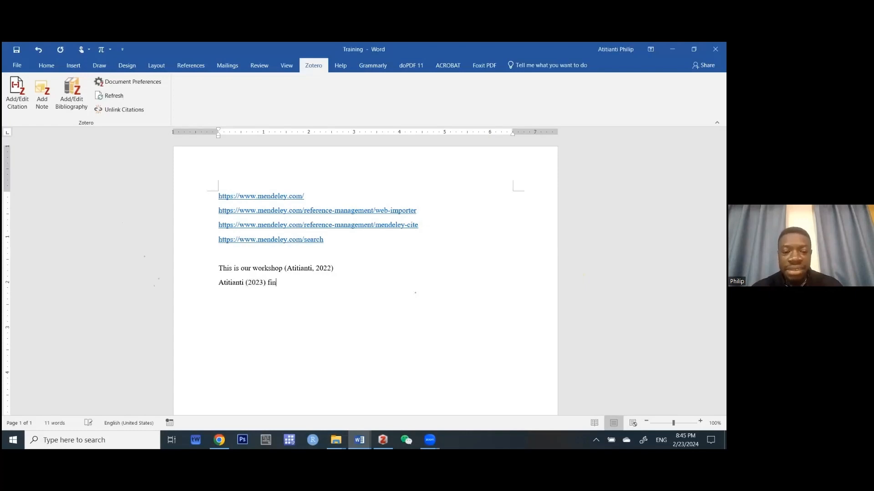
pyautogui.write('ds that ')
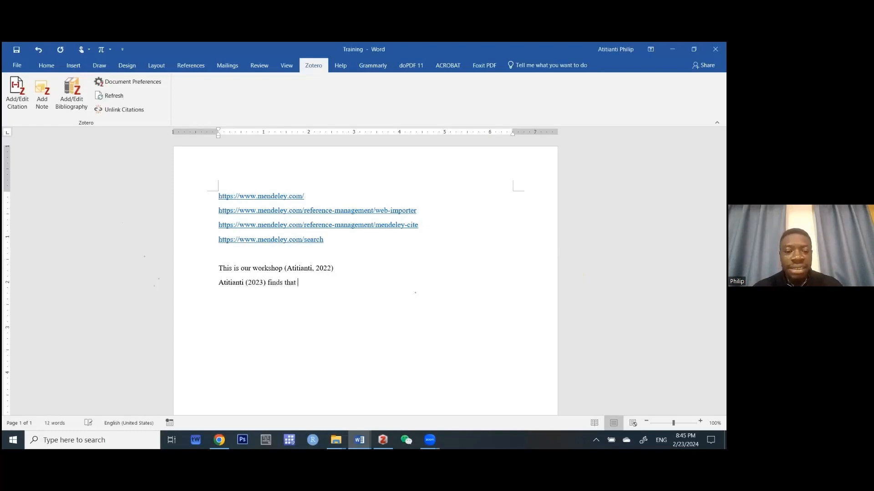
pyautogui.write('this and that')
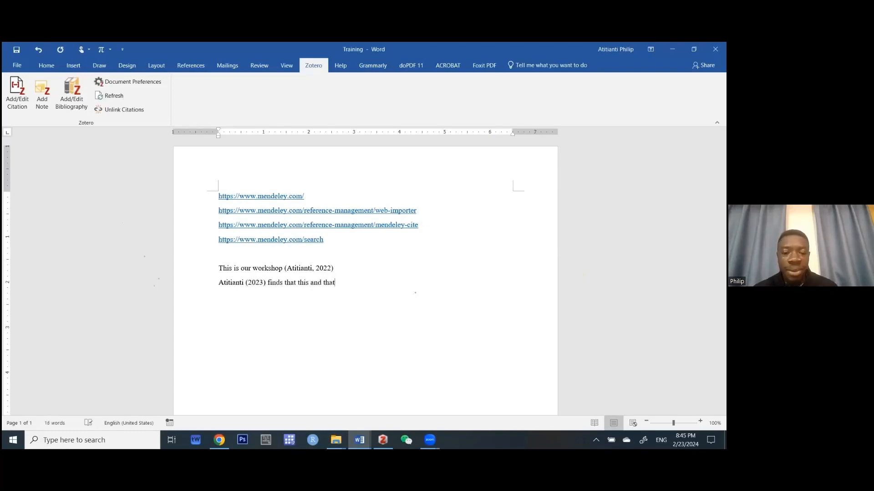
# Compare the two citation fields, then type 'This line is for me' on the next line.
pyautogui.click(262, 284)
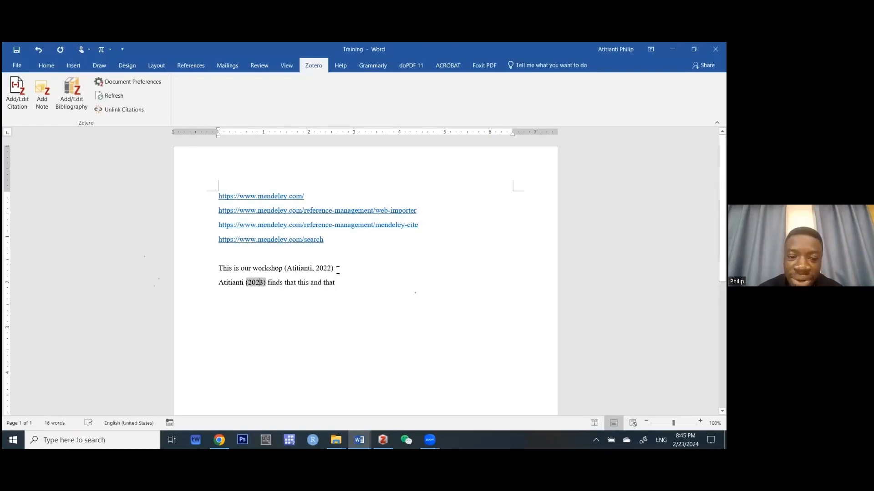
pyautogui.click(321, 269)
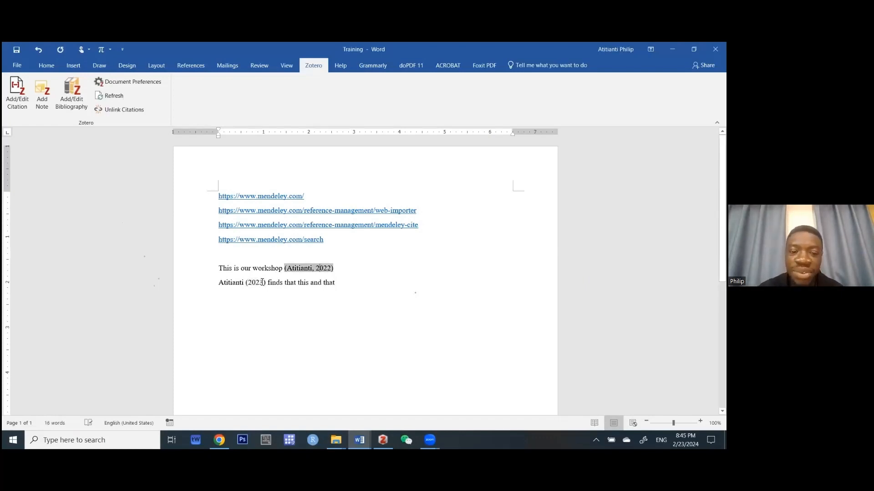
pyautogui.click(262, 282)
pyautogui.click(325, 266)
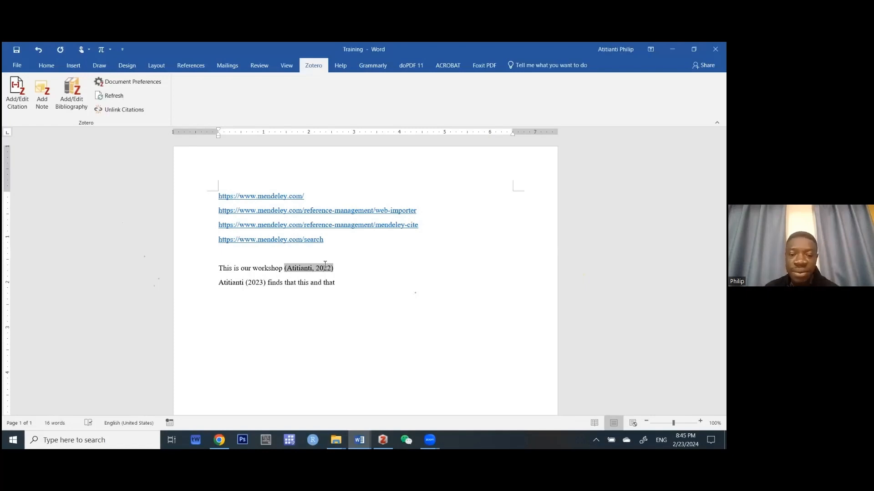
pyautogui.click(359, 289)
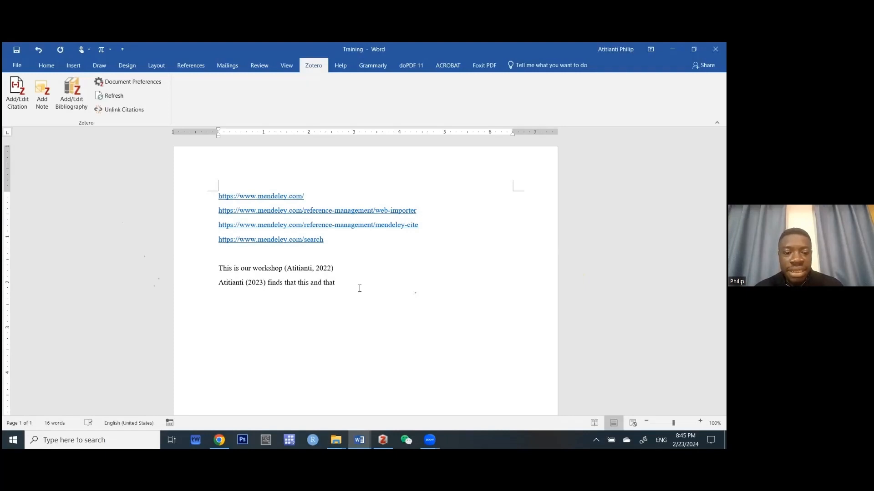
pyautogui.write('This line ')
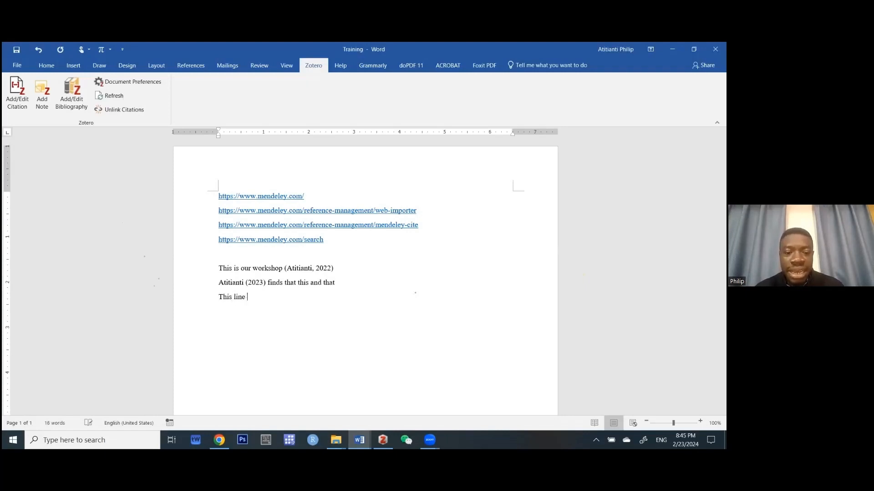
pyautogui.write('is for m')
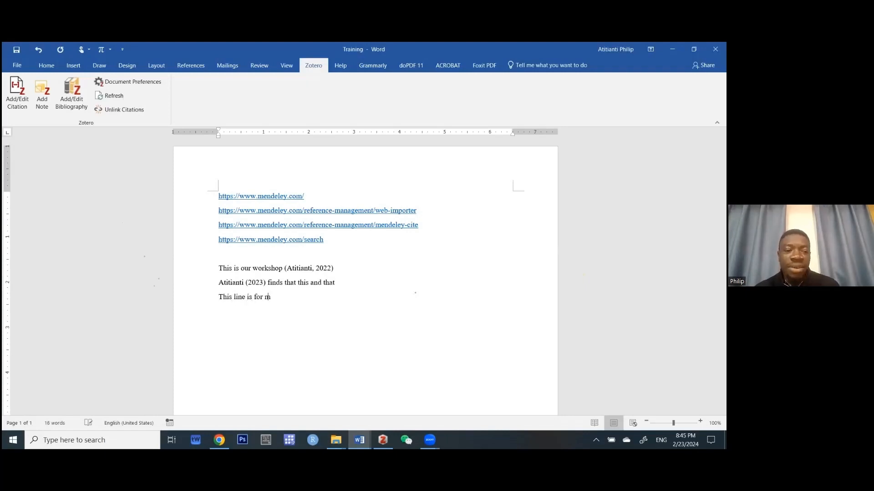
pyautogui.write('e')
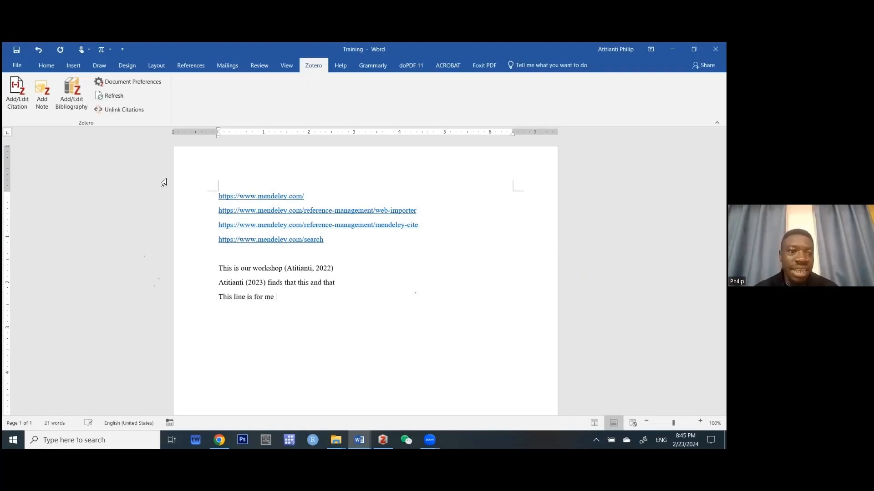
# Cite the 2020 article 'Chinese Aid and Local Ethnic Identification' with page 9 after the line.
pyautogui.click(21, 94)
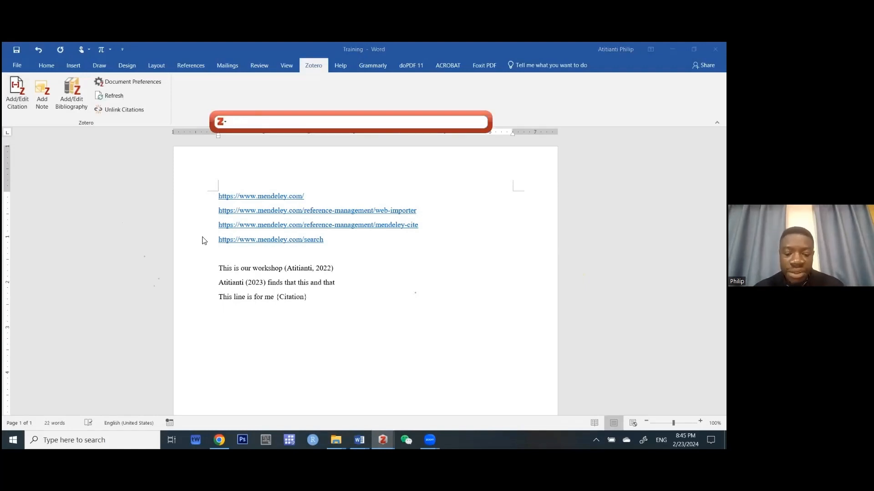
pyautogui.write('is')
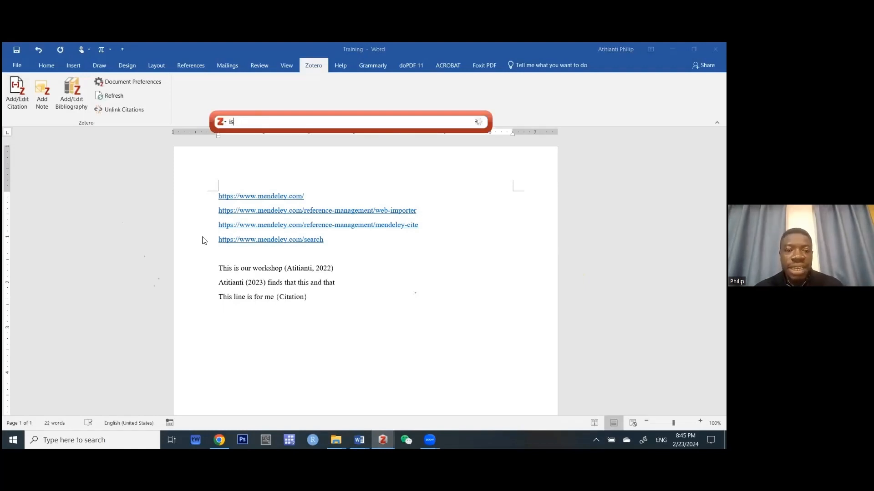
pyautogui.write('ak')
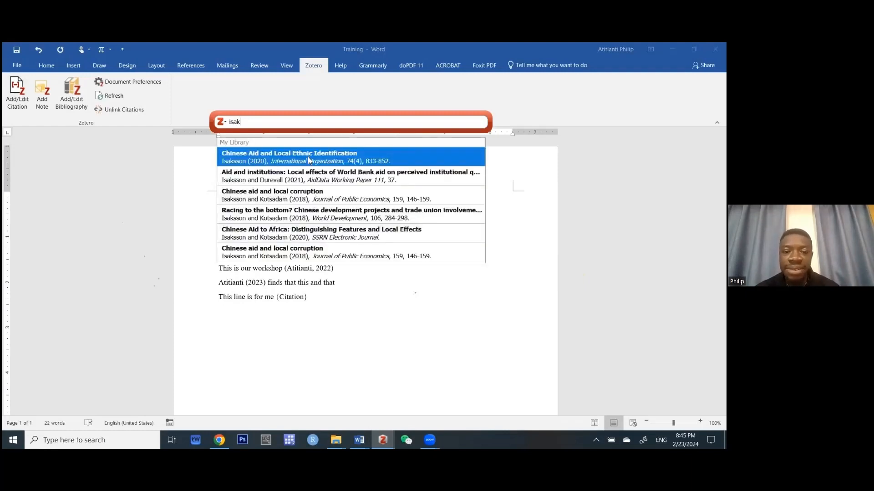
pyautogui.click(307, 157)
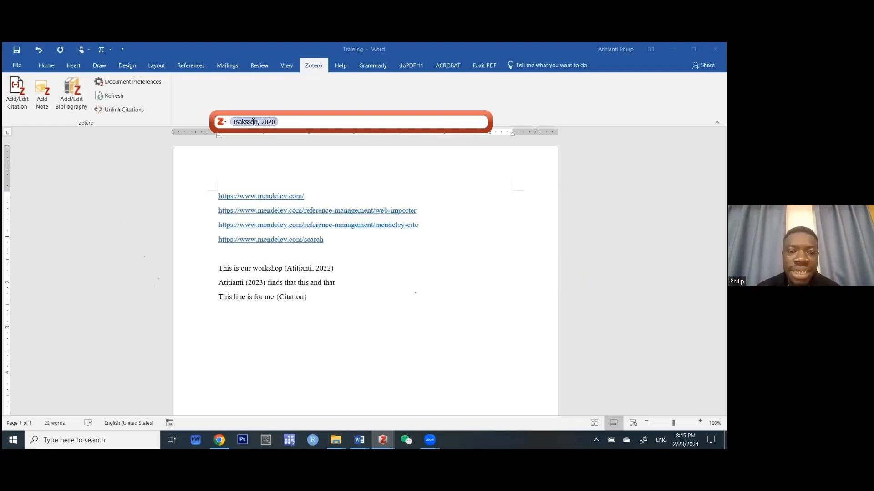
pyautogui.click(253, 122)
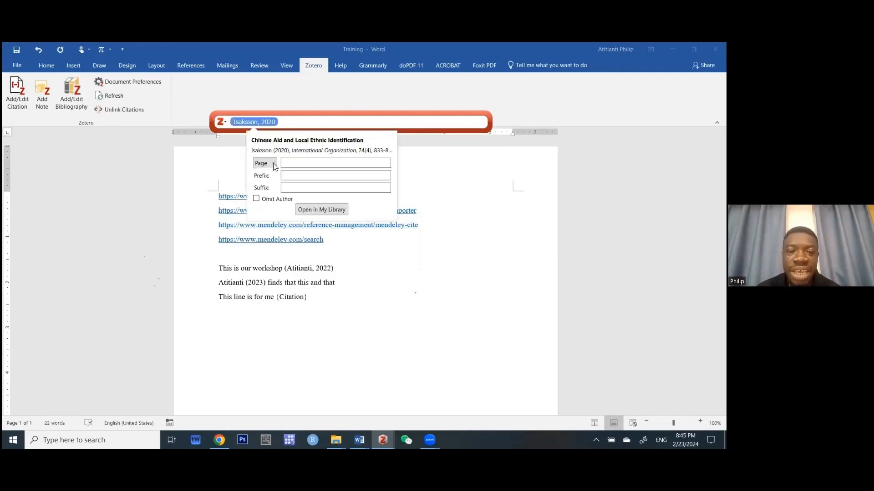
pyautogui.click(273, 163)
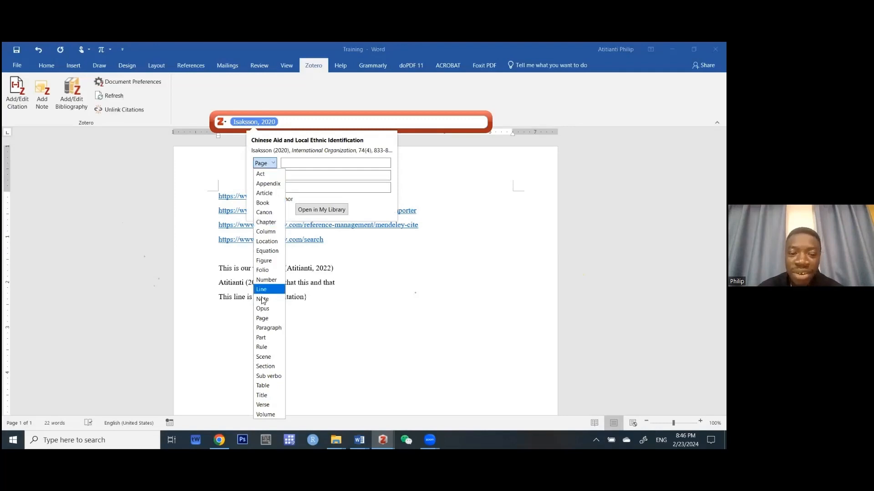
pyautogui.click(276, 160)
pyautogui.click(290, 163)
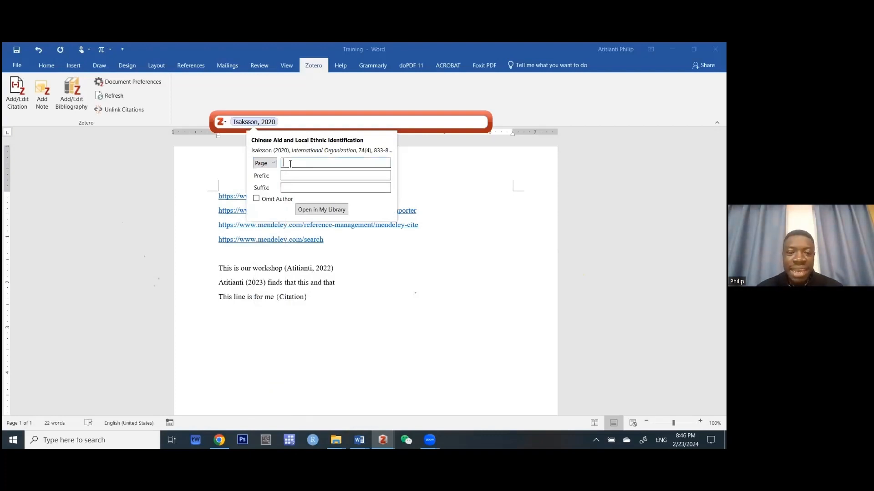
pyautogui.write('9')
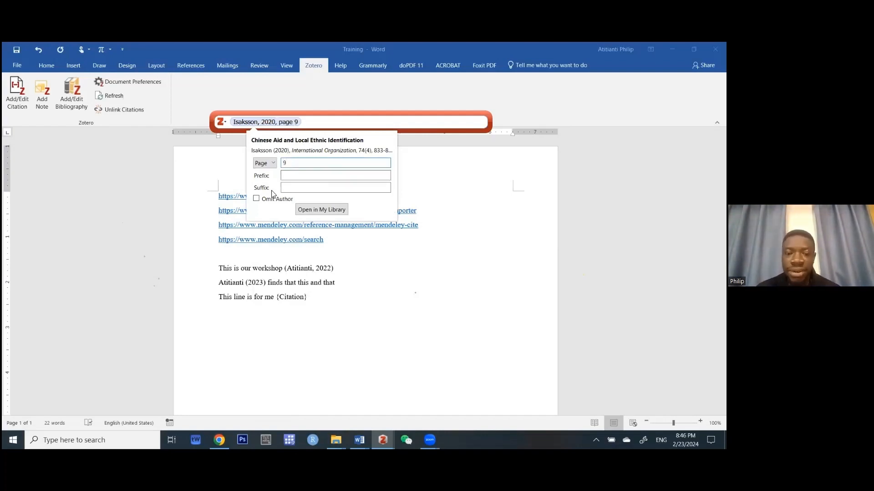
pyautogui.press('Return')
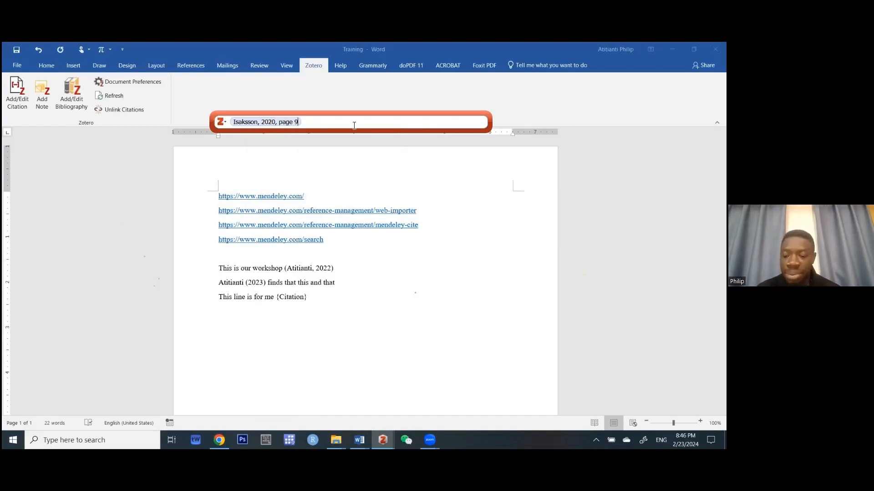
pyautogui.press('Return')
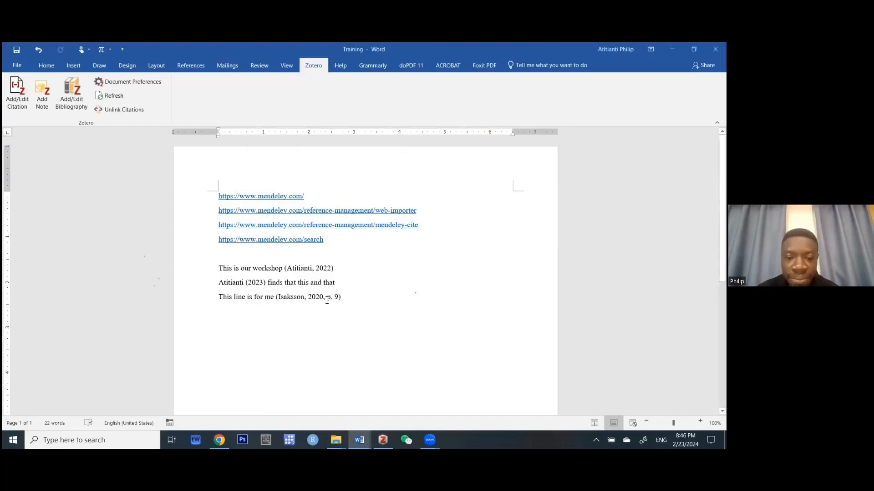
# Undo the stray text, add the line 'See for e.g. see', and begin a new Zotero citation.
pyautogui.click(321, 269)
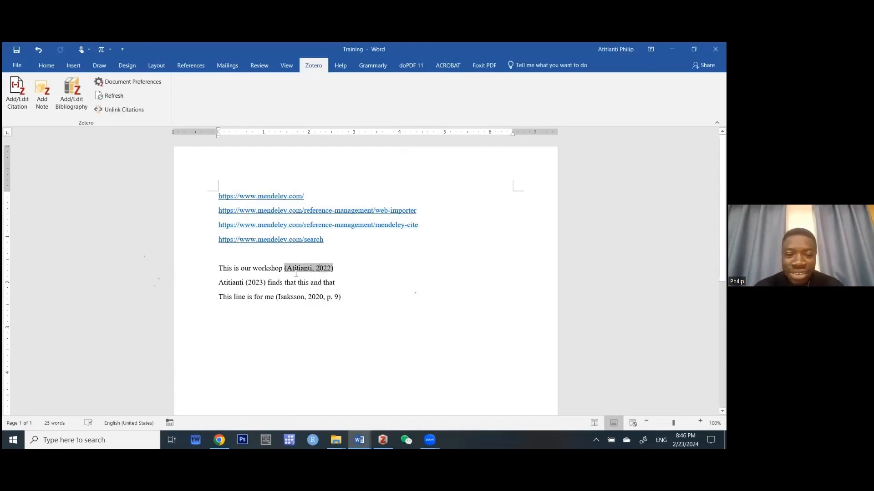
pyautogui.write('sdfsf')
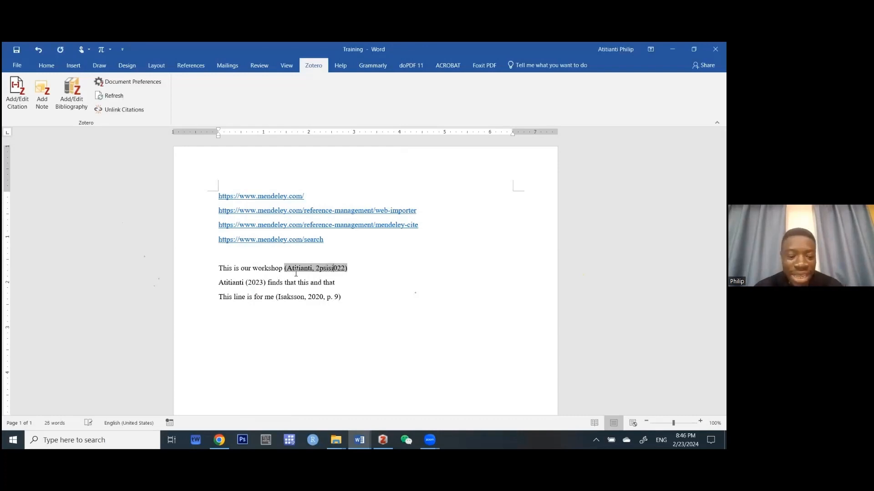
pyautogui.hotkey('ctrl', 'z')
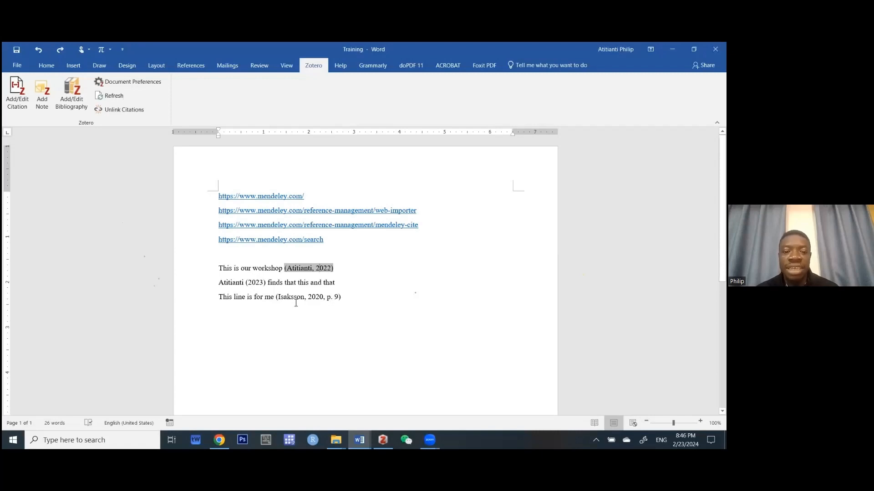
pyautogui.click(361, 301)
pyautogui.press('Return')
pyautogui.write('See for')
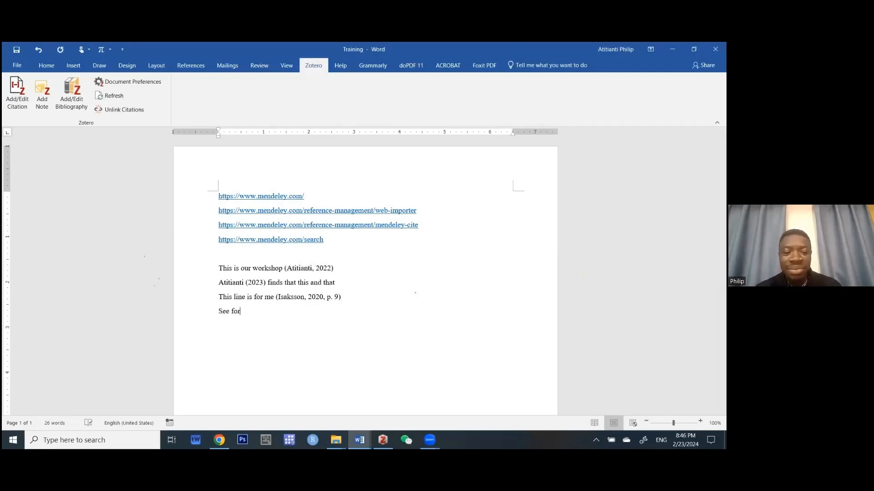
pyautogui.write(' e.g.')
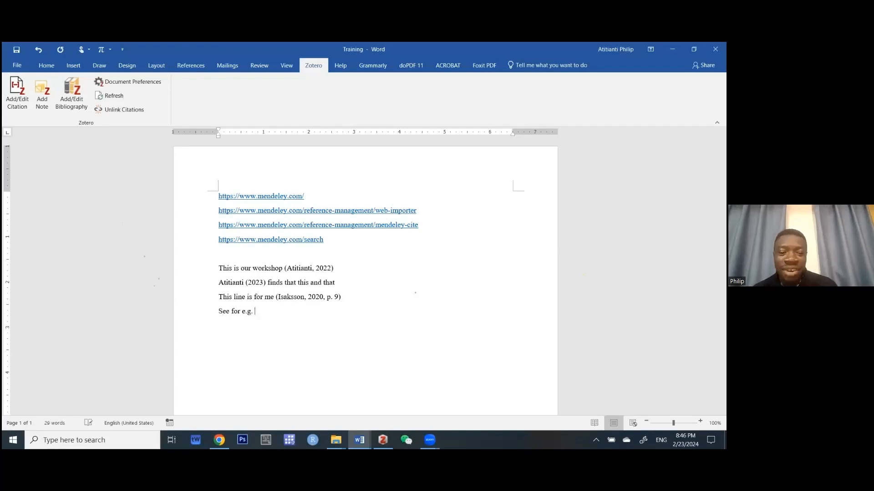
pyautogui.write(' see')
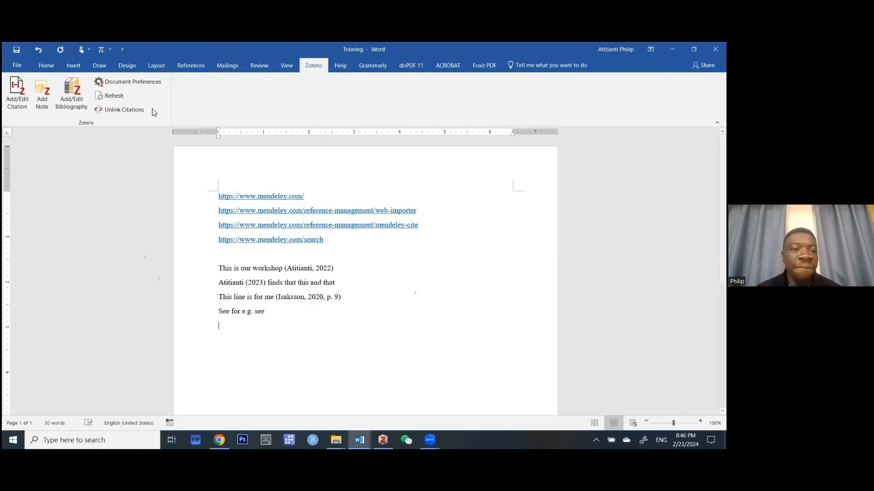
pyautogui.click(16, 99)
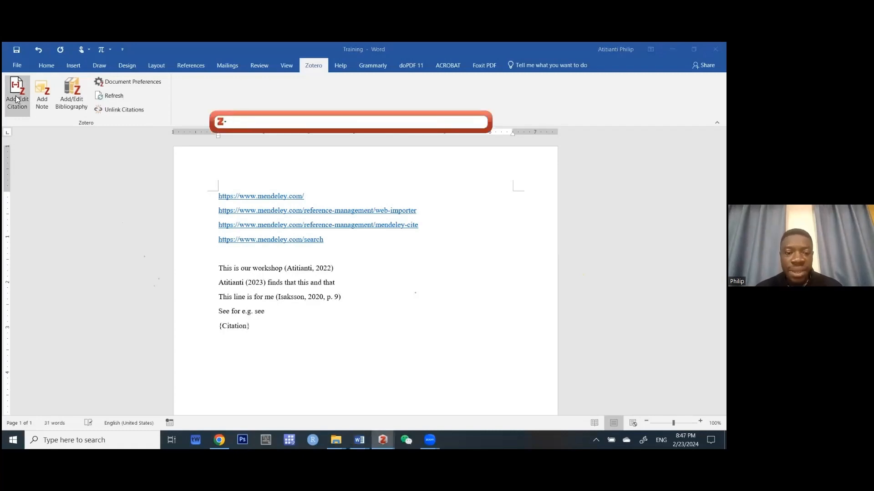
# Cite Isaksson and Durevall 2021 with prefix 'see' and suffix 'this is the paper'.
pyautogui.write('isak')
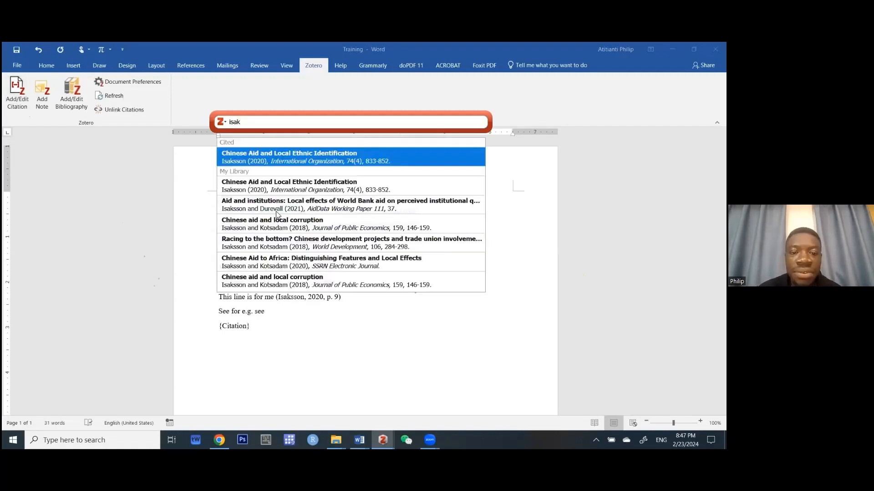
pyautogui.click(277, 207)
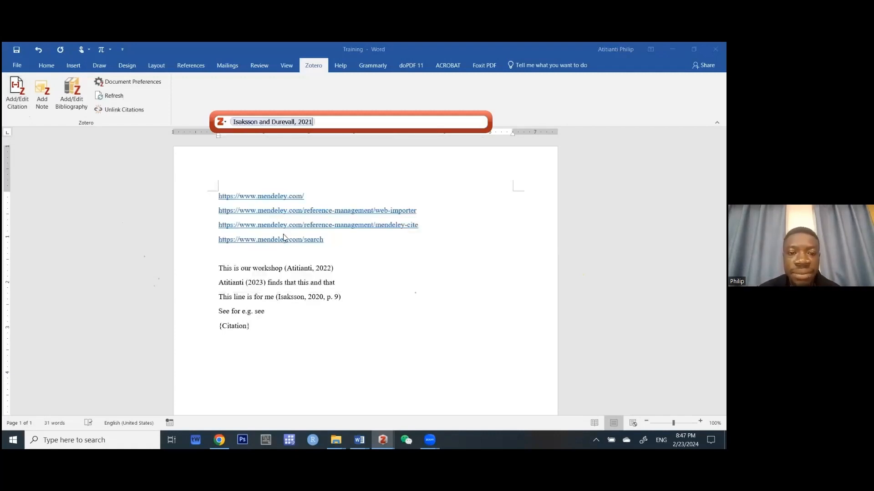
pyautogui.click(279, 123)
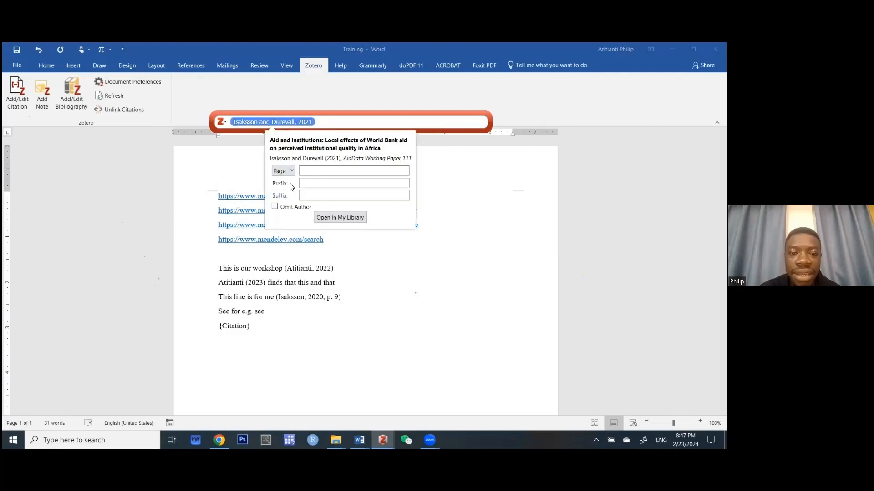
pyautogui.click(310, 184)
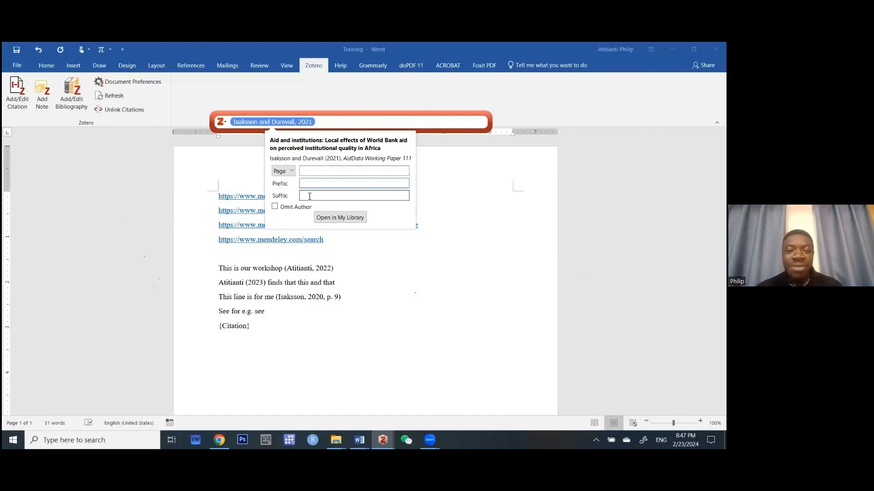
pyautogui.write('see')
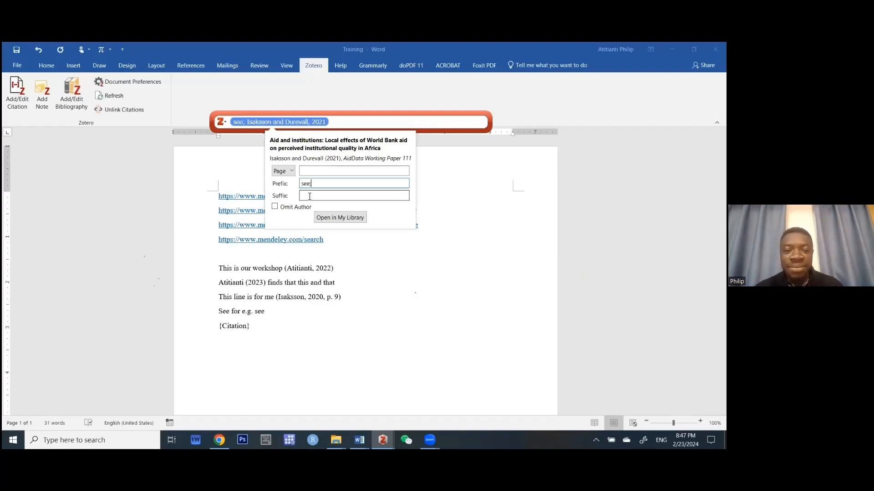
pyautogui.click(332, 196)
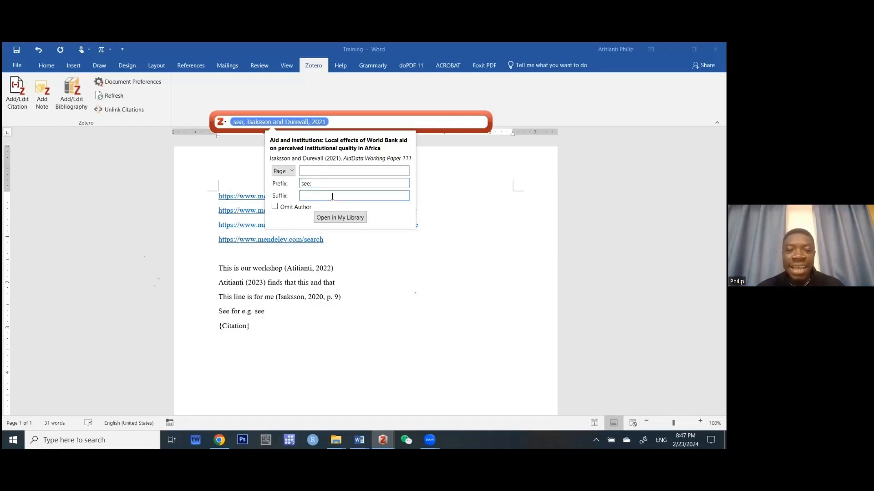
pyautogui.write('this is the p')
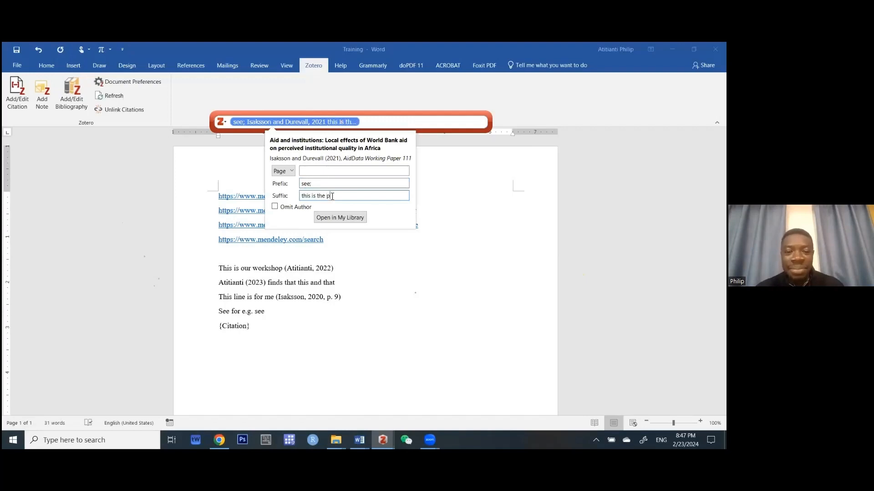
pyautogui.write('aper')
pyautogui.press('Return')
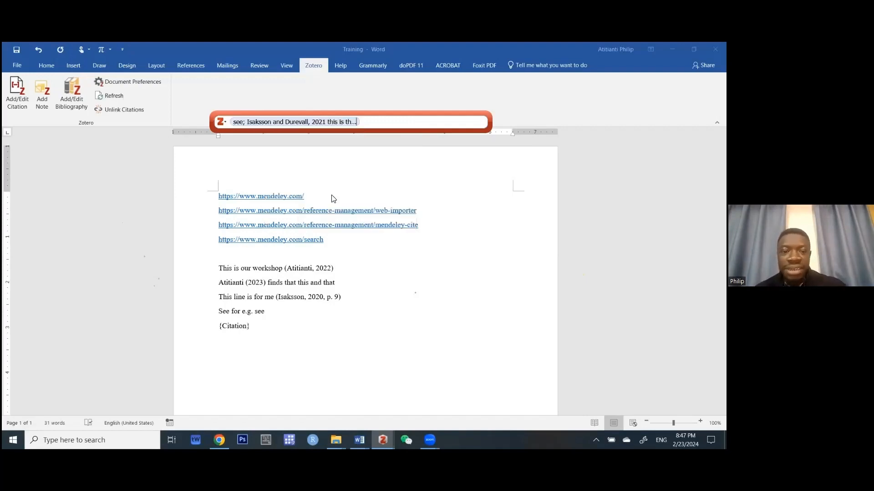
pyautogui.press('Return')
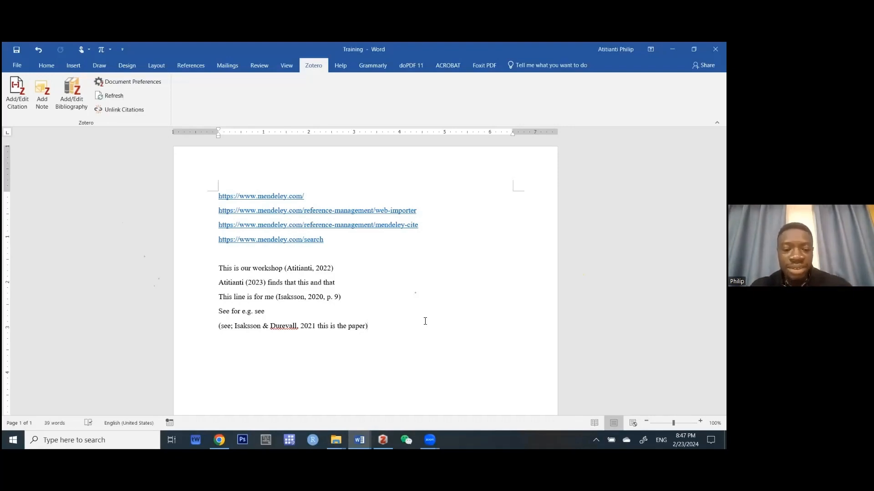
pyautogui.click(316, 269)
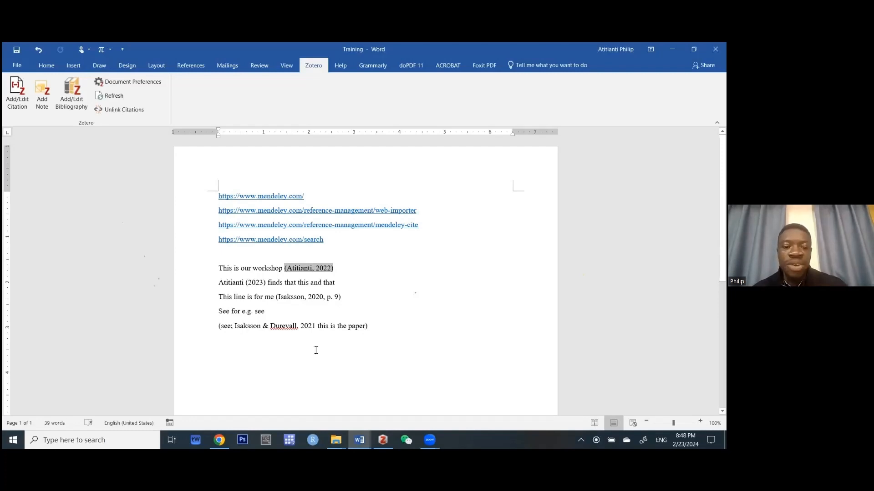
# Add a 'Reference list' heading on a new line after the Isaksson citation.
pyautogui.click(337, 378)
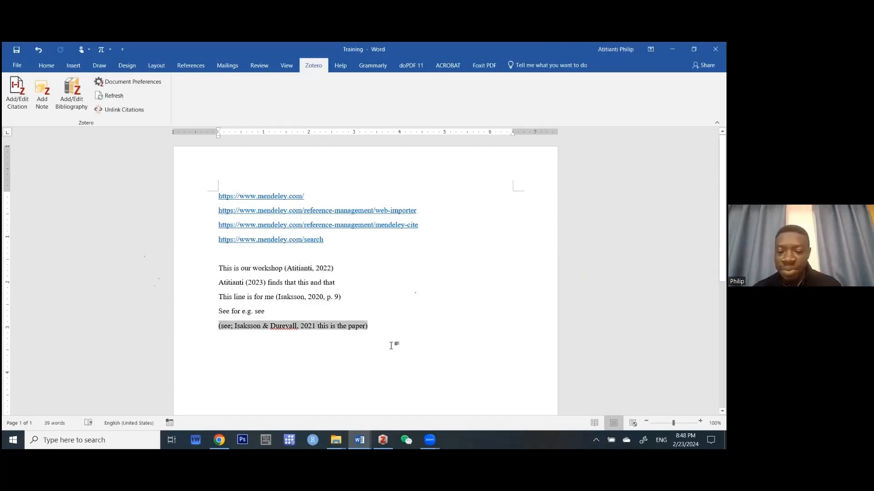
pyautogui.press('Right')
pyautogui.press('Return')
pyautogui.press('Return')
pyautogui.write('Re')
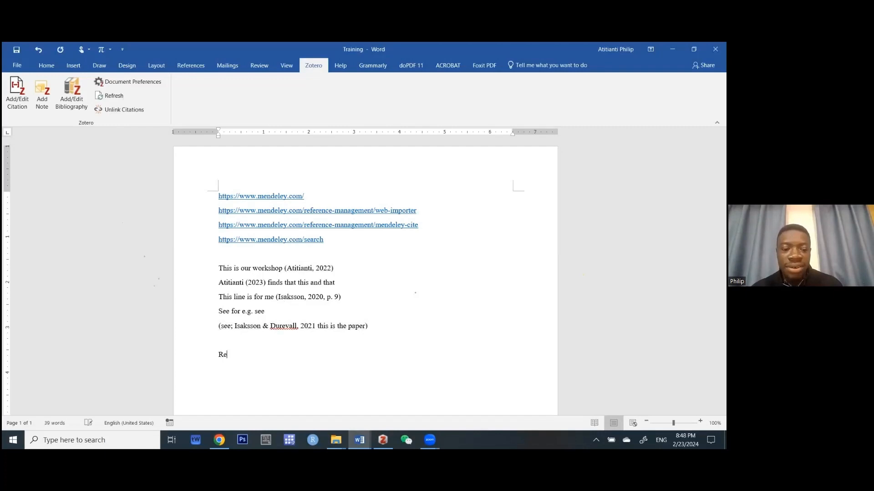
pyautogui.write('ference list')
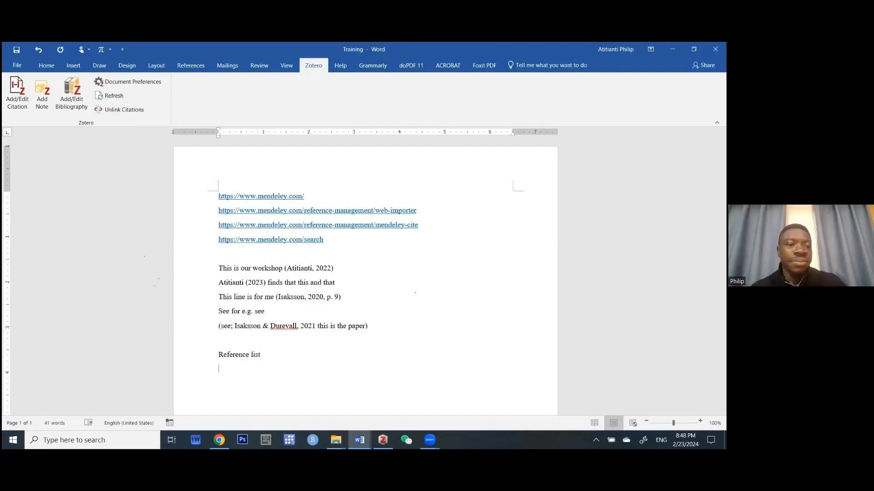
pyautogui.press('Return')
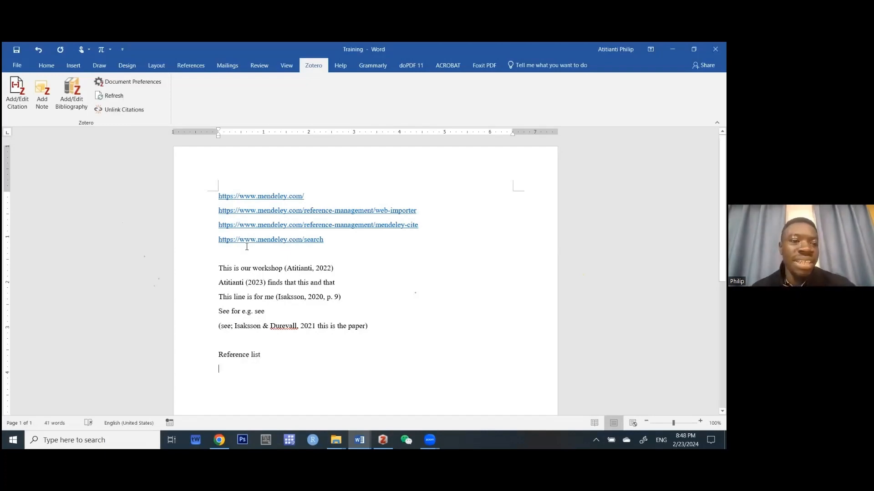
# Insert the Zotero bibliography of the four cited works below the heading.
pyautogui.click(72, 96)
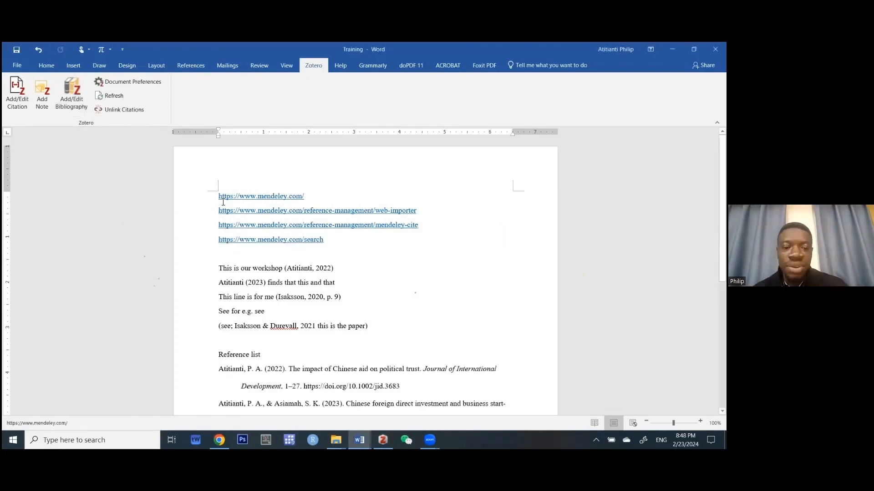
pyautogui.scroll(-5, 223, 202)
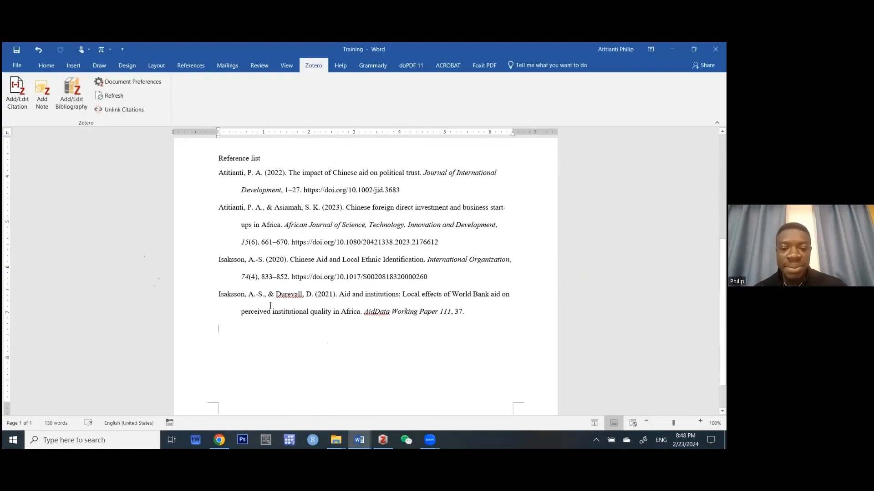
pyautogui.scroll(1, 271, 306)
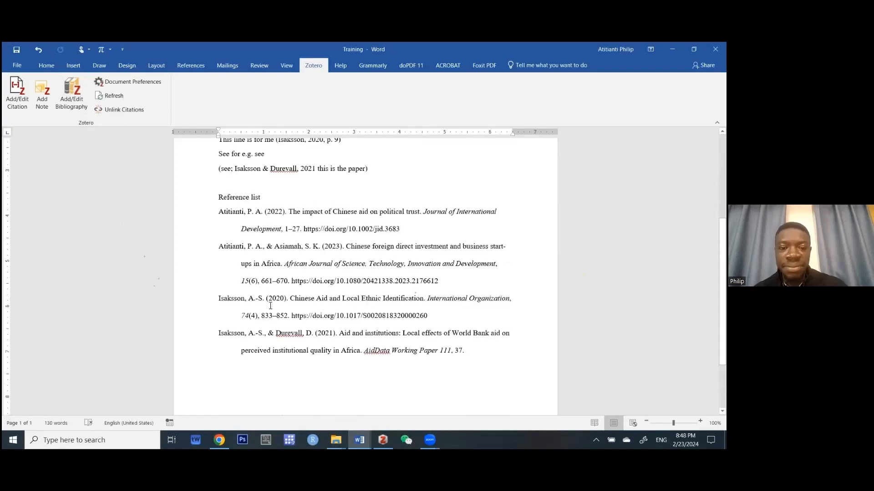
pyautogui.scroll(1, 270, 306)
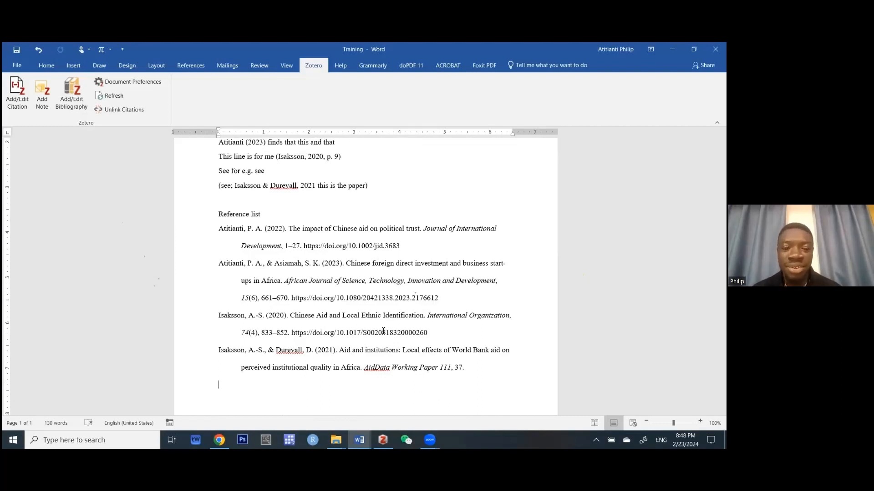
# Change the document's citation style from APA 7th to Chicago 17th edition (author-date).
pyautogui.click(146, 84)
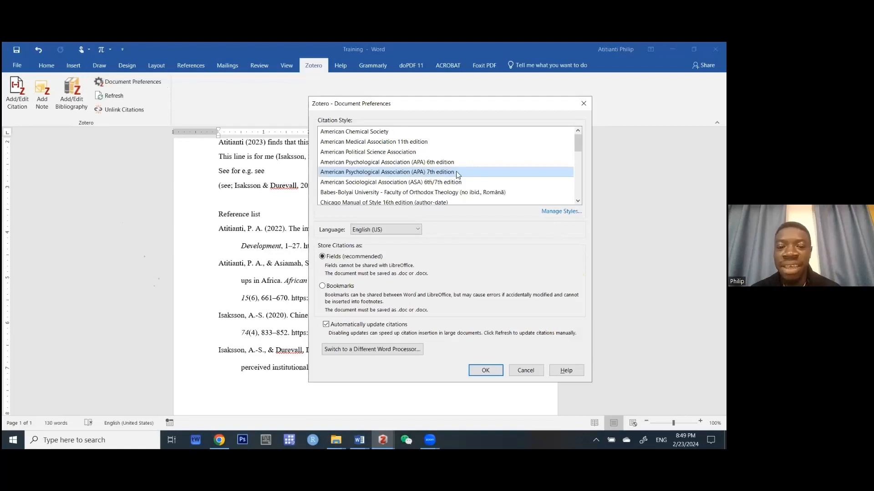
pyautogui.scroll(-1, 458, 175)
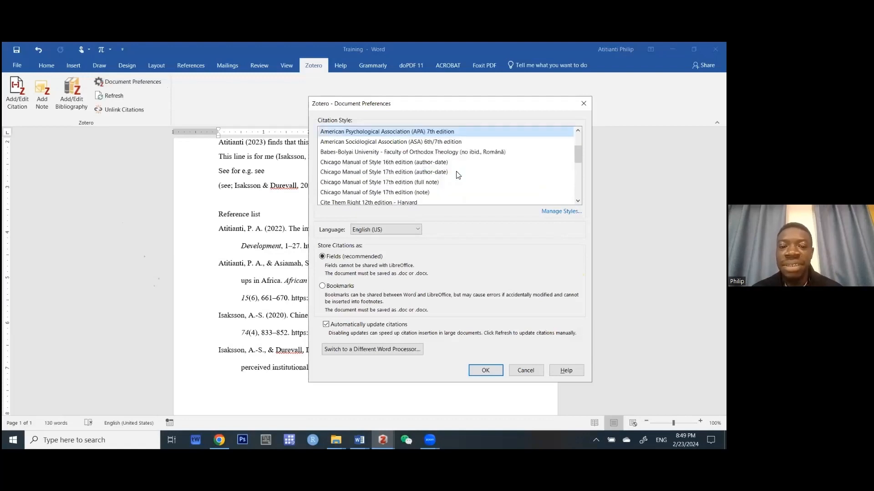
pyautogui.click(384, 173)
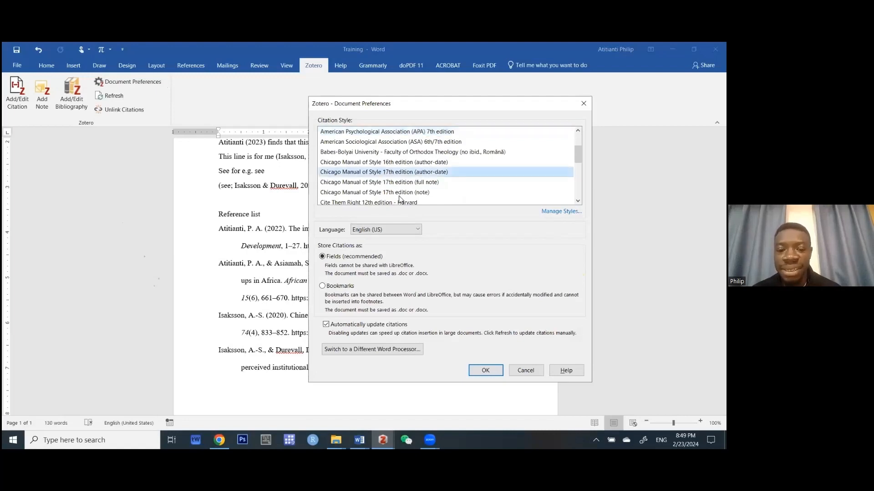
pyautogui.click(492, 369)
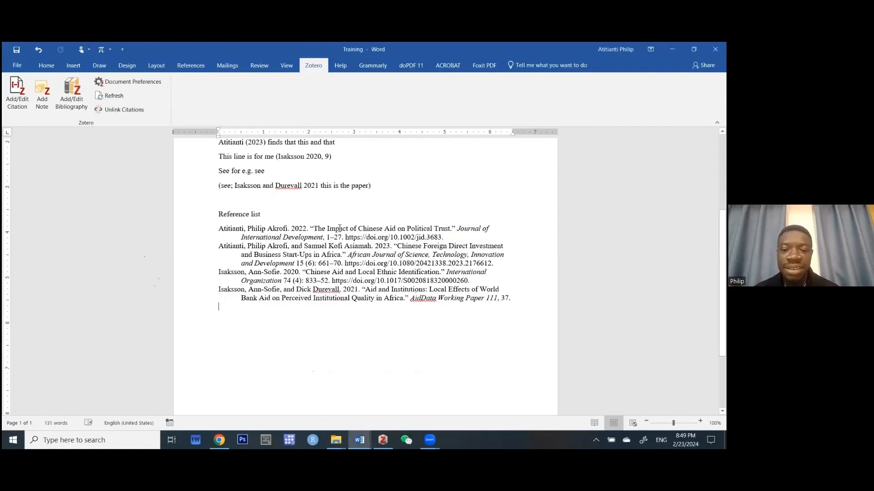
# Show the Chicago-formatted reference list is one Zotero field, then browse the Citation Style list.
pyautogui.click(339, 267)
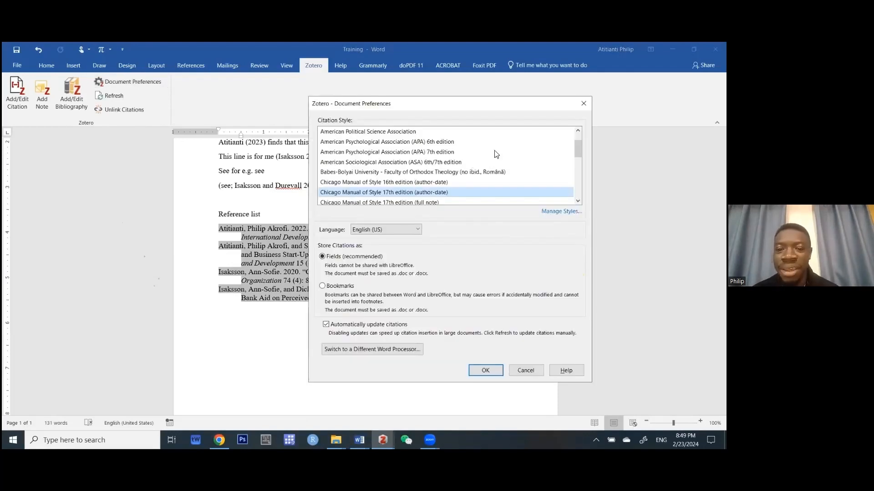
pyautogui.scroll(-3, 496, 155)
pyautogui.scroll(10, 496, 154)
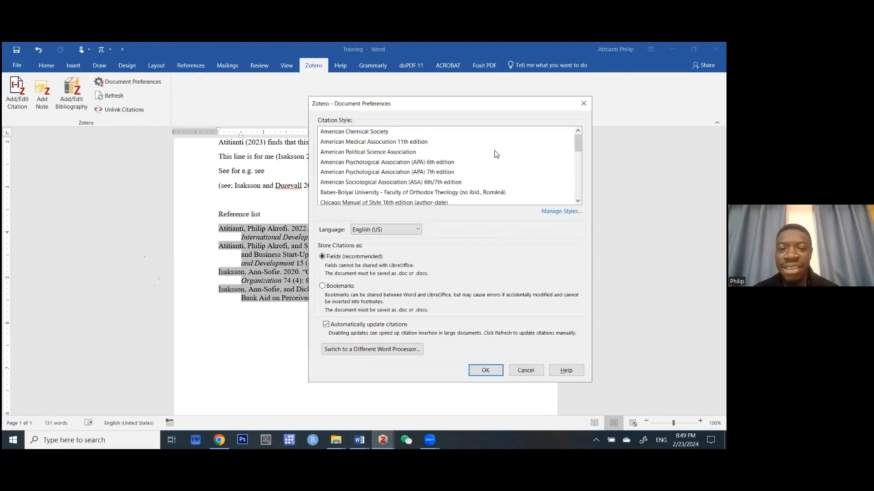
pyautogui.scroll(-5, 496, 154)
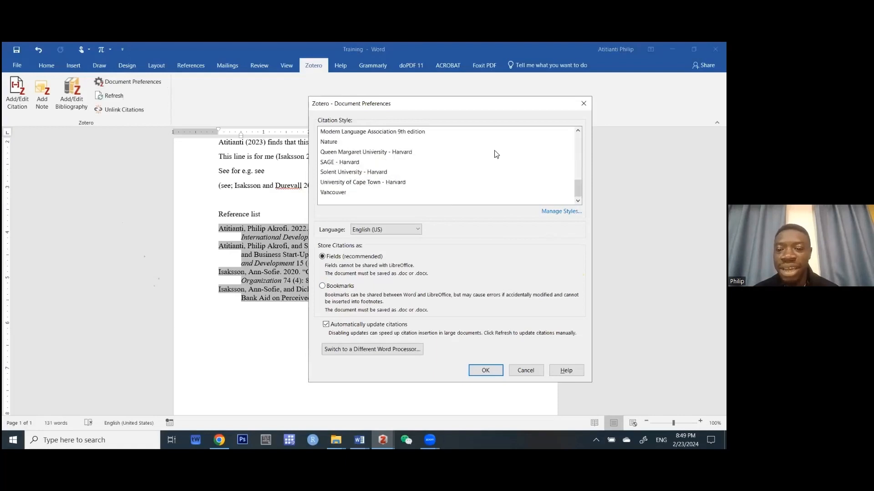
# Browse the installed styles in Style Manager, then open the repository of 10,462 additional styles.
pyautogui.click(564, 212)
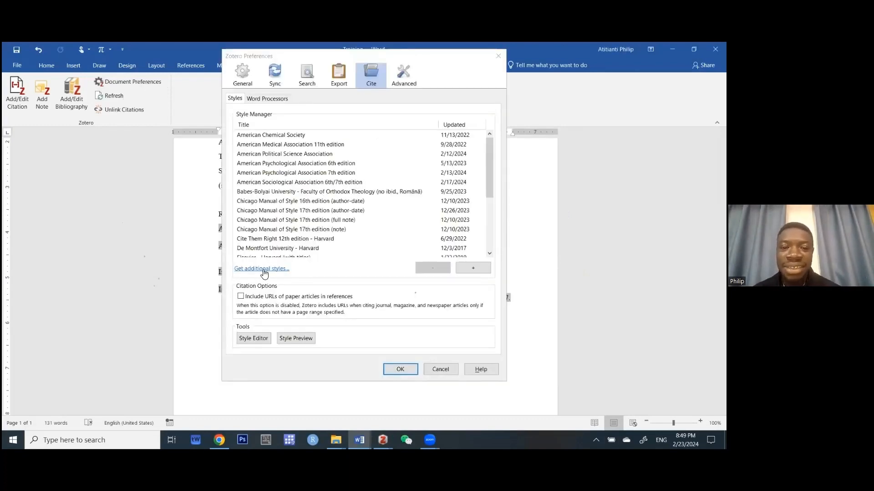
pyautogui.scroll(-3, 313, 194)
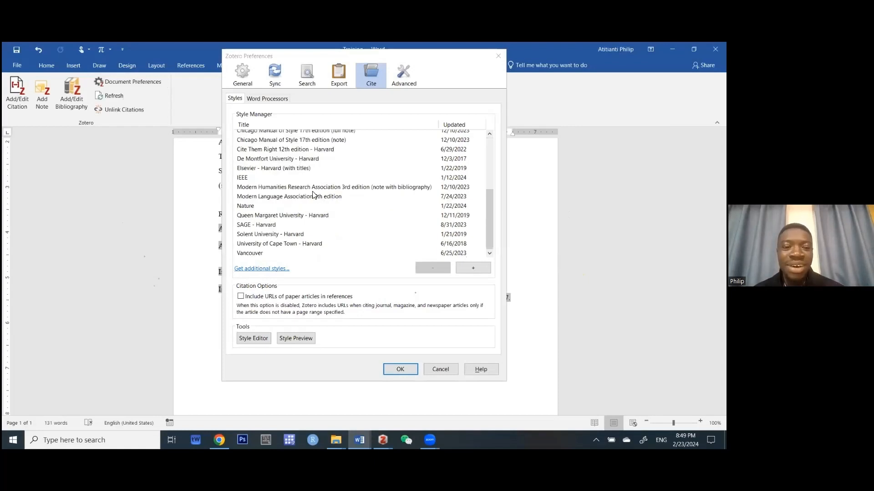
pyautogui.scroll(3, 313, 195)
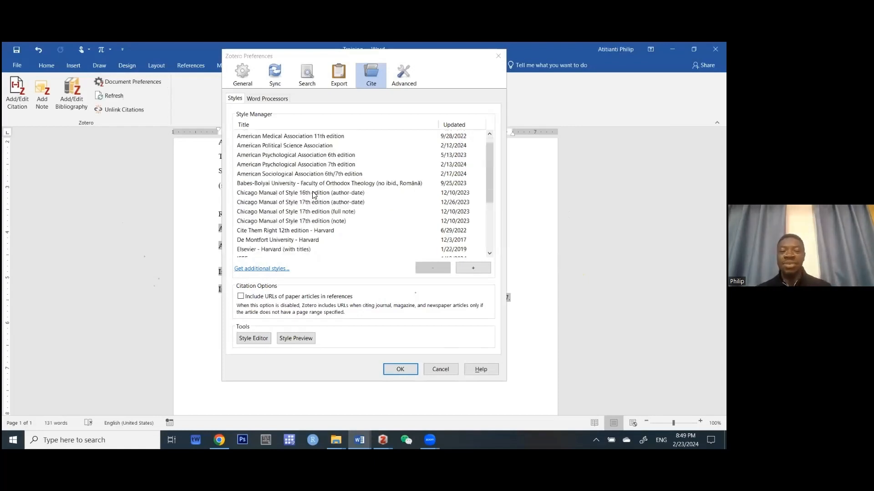
pyautogui.scroll(-3, 313, 195)
pyautogui.scroll(3, 313, 195)
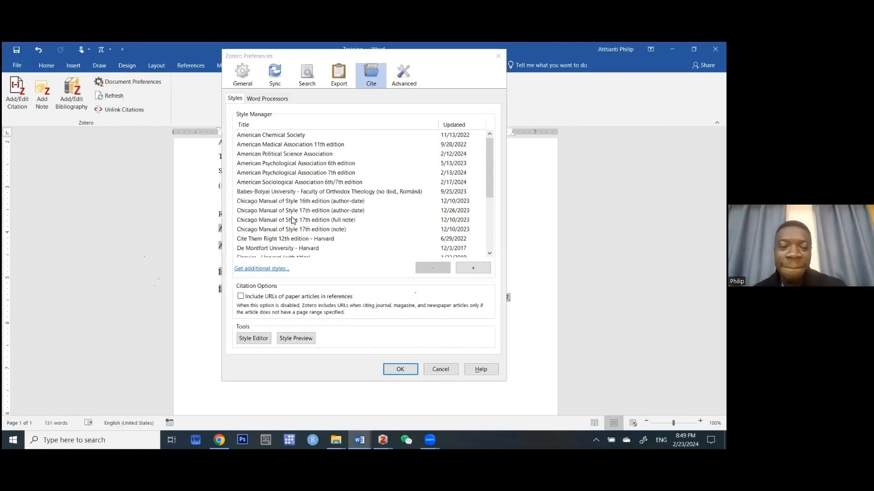
pyautogui.click(271, 273)
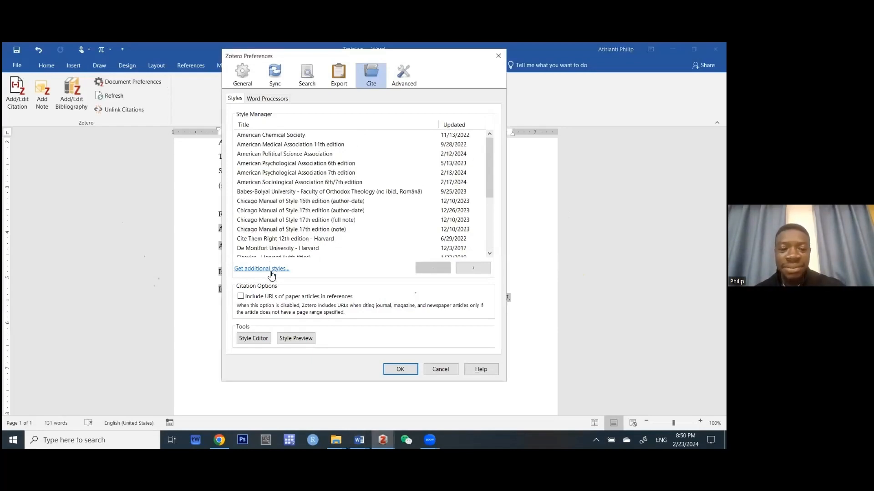
pyautogui.click(271, 275)
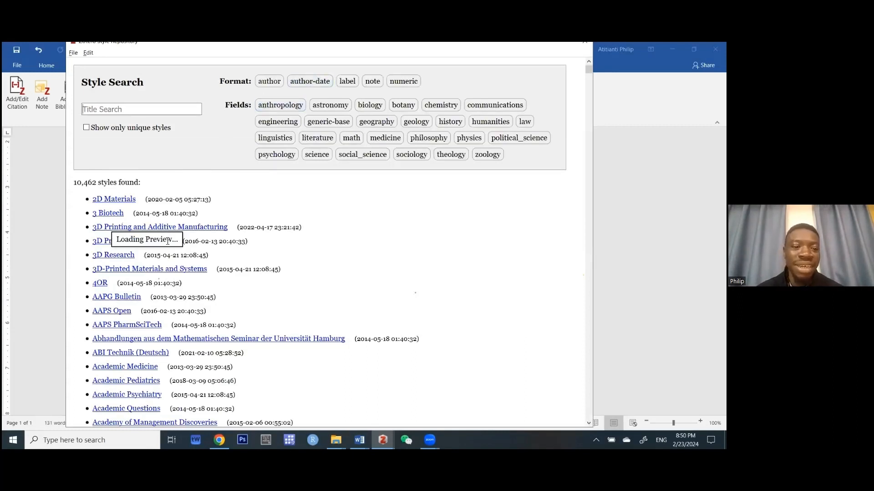
# Browse the Style Repository listings, then move the window aside and close it with Alt+F4.
pyautogui.scroll(-10, 109, 177)
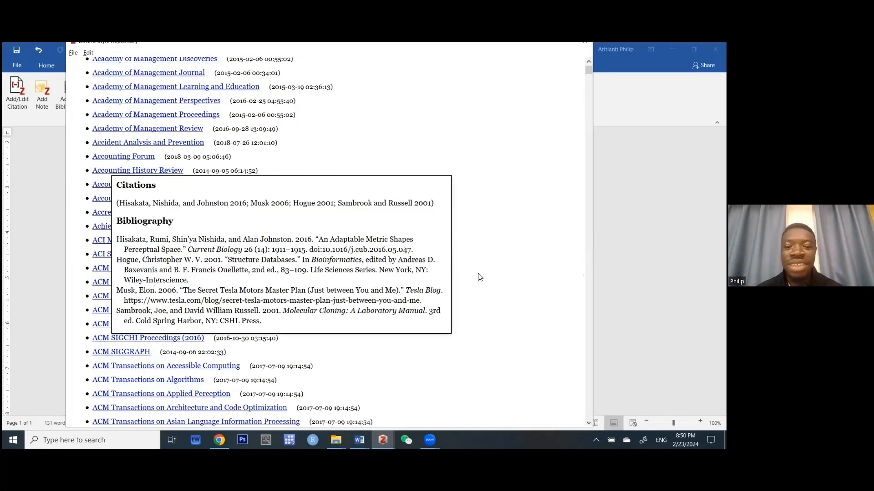
pyautogui.scroll(-9, 480, 277)
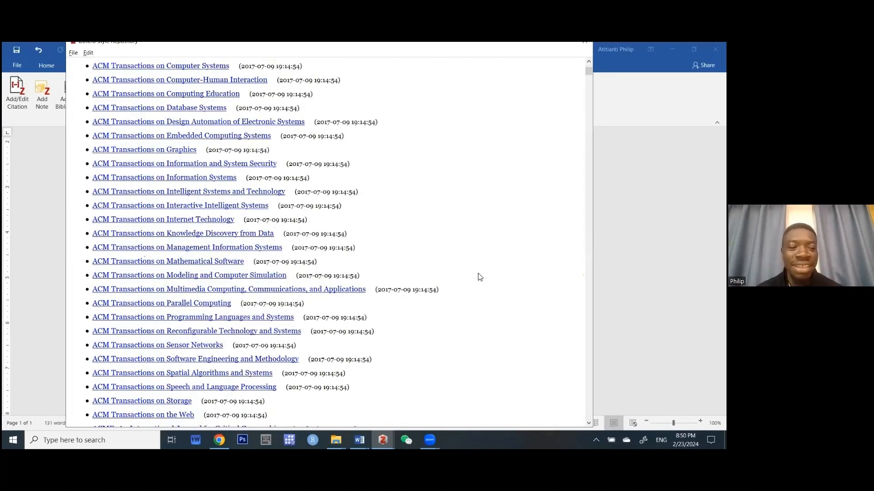
pyautogui.scroll(-7, 480, 277)
pyautogui.scroll(-8, 480, 277)
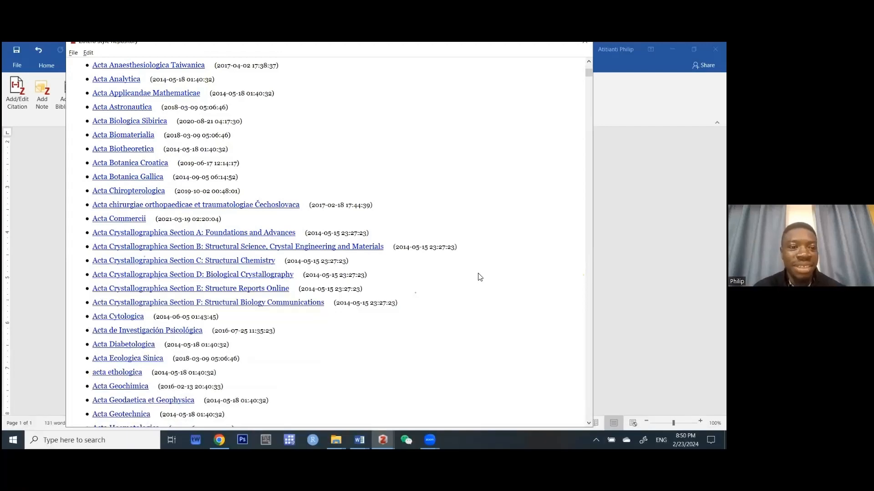
pyautogui.scroll(20, 480, 278)
pyautogui.scroll(5, 480, 277)
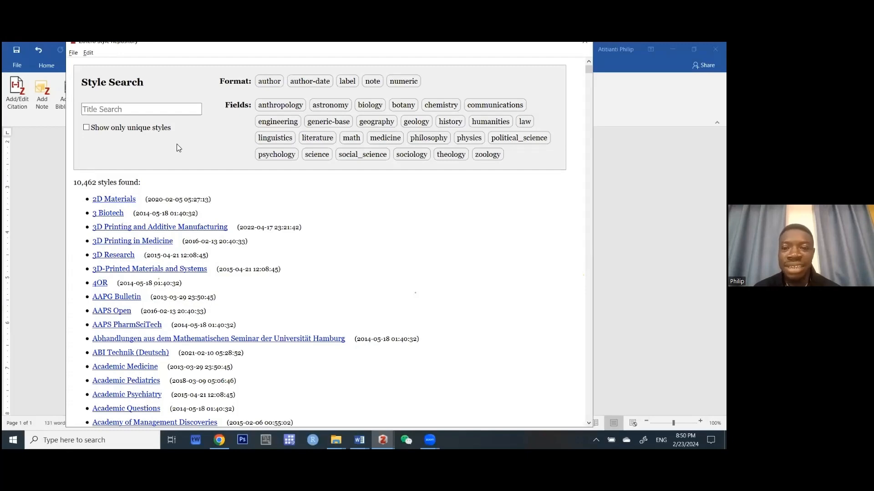
pyautogui.moveTo(507, 44); pyautogui.dragTo(540, 145)
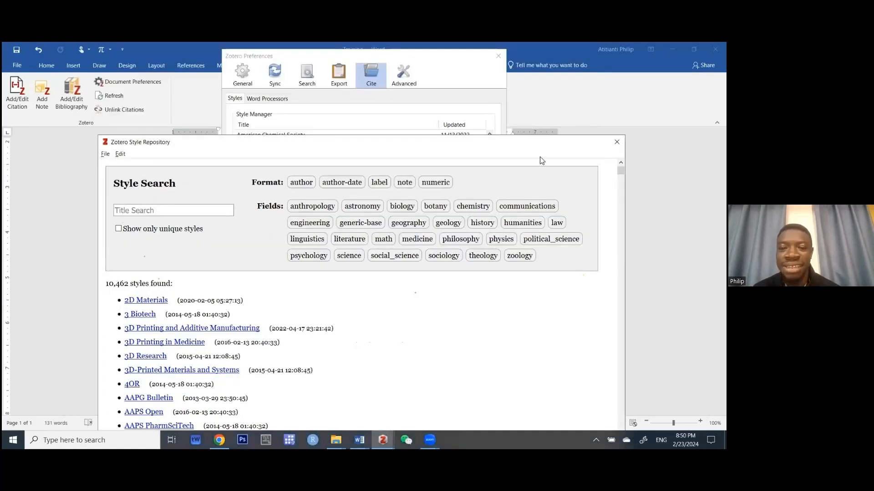
pyautogui.hotkey('alt', 'F4')
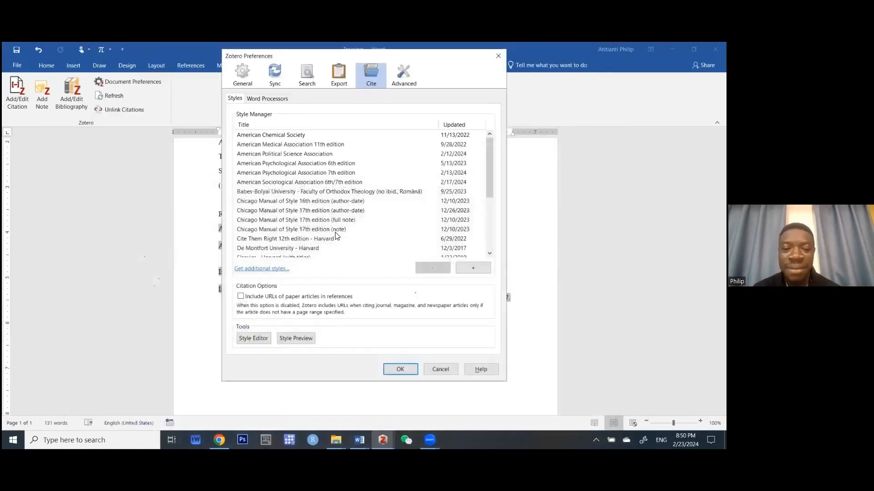
# Select Elsevier - Harvard (with titles) in Style Manager and close the style settings.
pyautogui.scroll(-4, 337, 235)
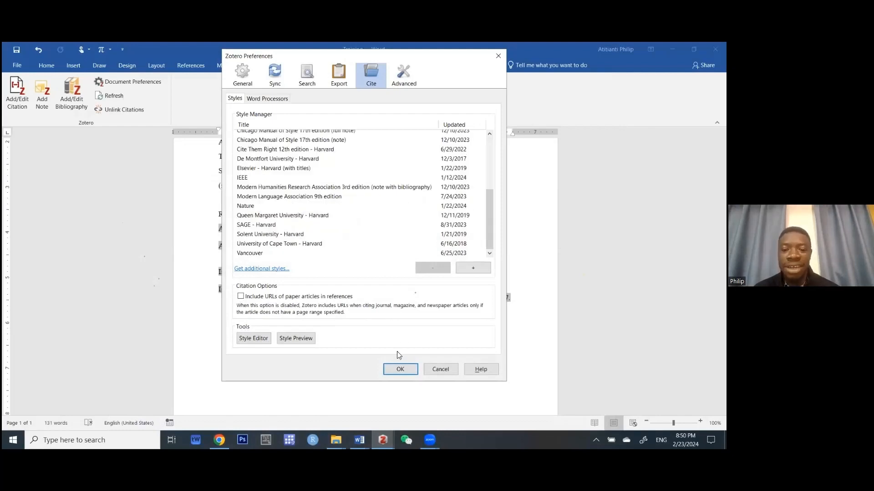
pyautogui.click(277, 169)
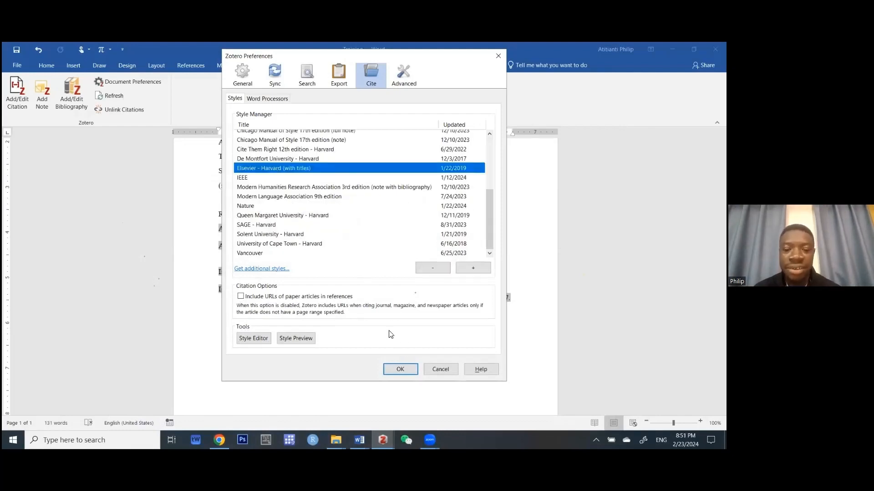
pyautogui.click(398, 369)
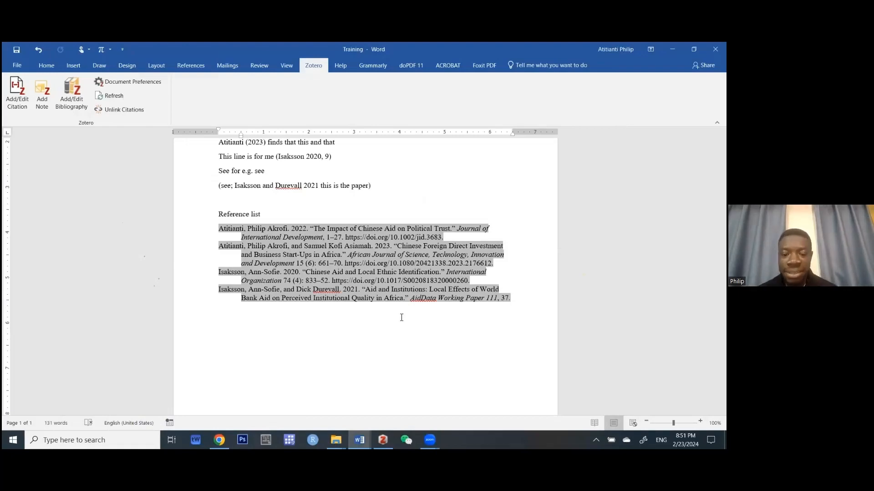
# Click into the (Isaksson 2020, 9) citation and reopen the document's citation preferences.
pyautogui.click(329, 161)
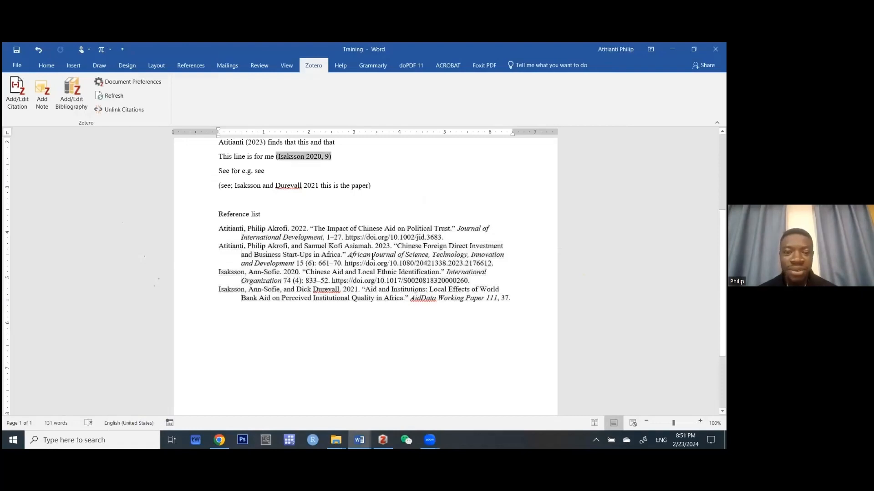
pyautogui.scroll(3, 372, 257)
pyautogui.scroll(1, 372, 257)
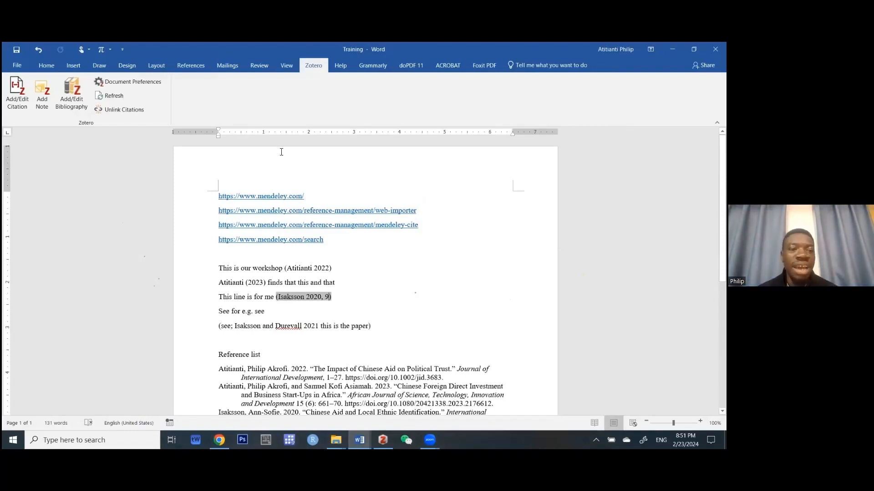
pyautogui.click(135, 81)
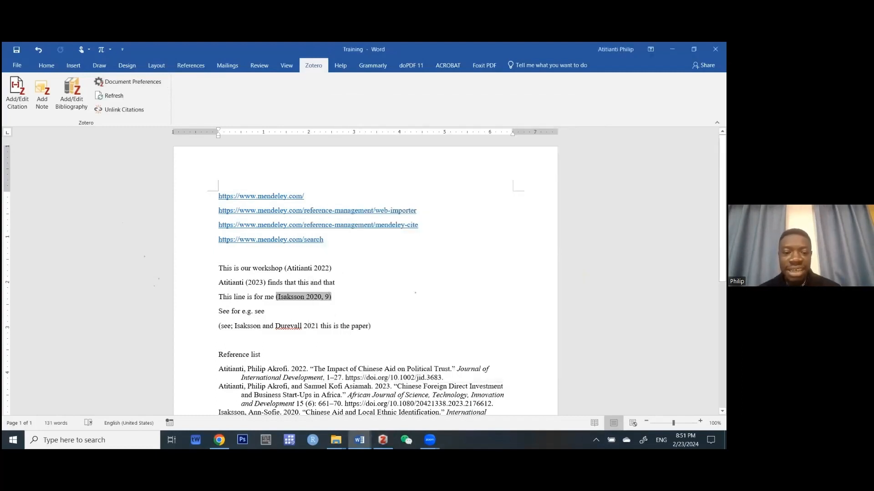
# Cite the 2018 'Ghanaians denounce mob justice' article after 'See for e.g. see'.
pyautogui.click(264, 311)
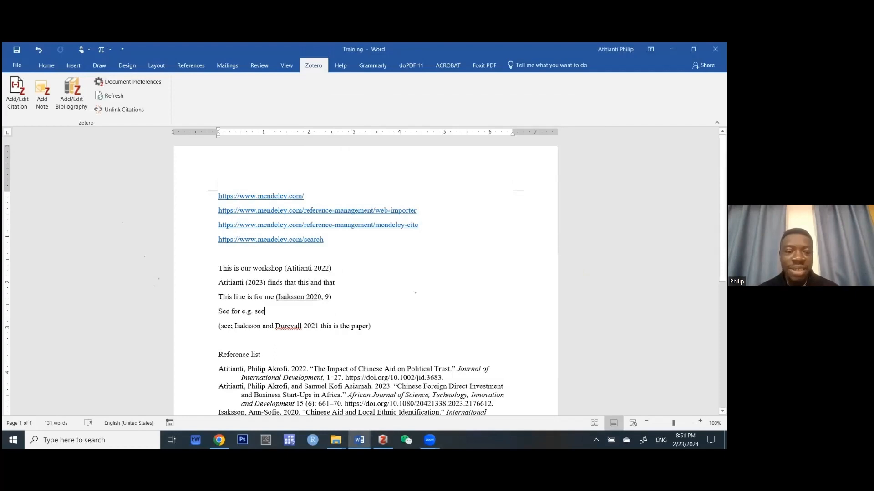
pyautogui.click(14, 101)
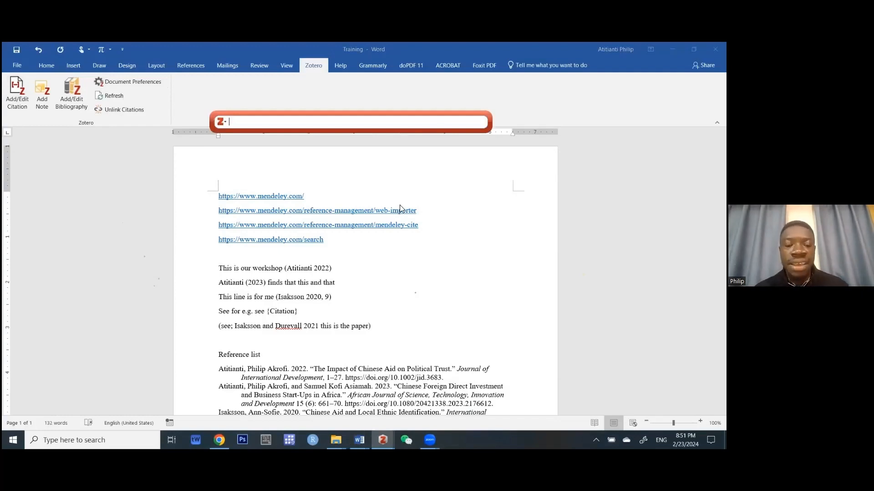
pyautogui.write('appla')
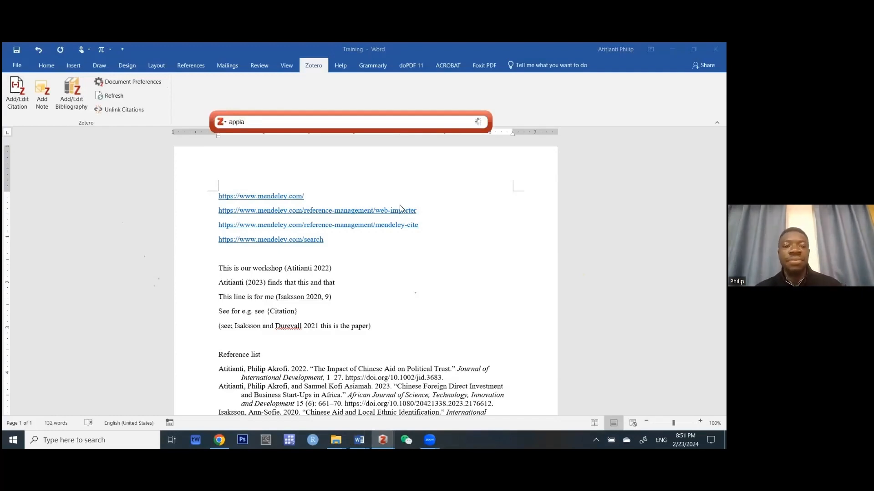
pyautogui.write('h')
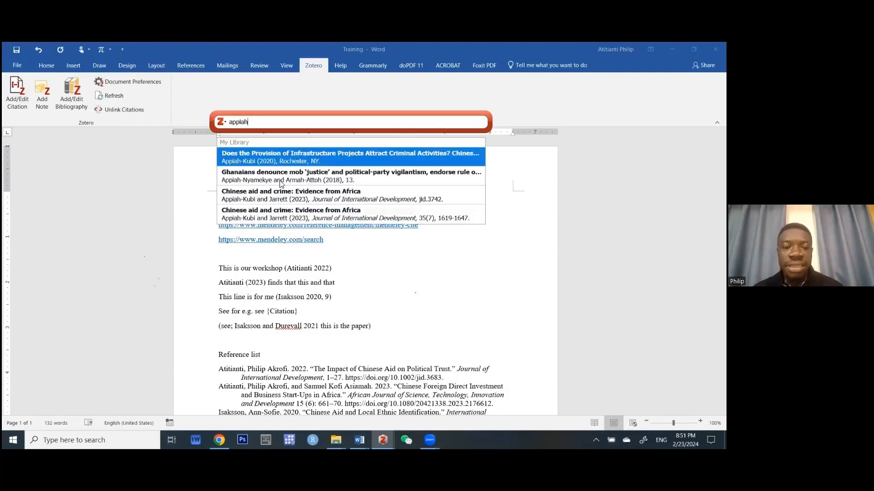
pyautogui.press('Down')
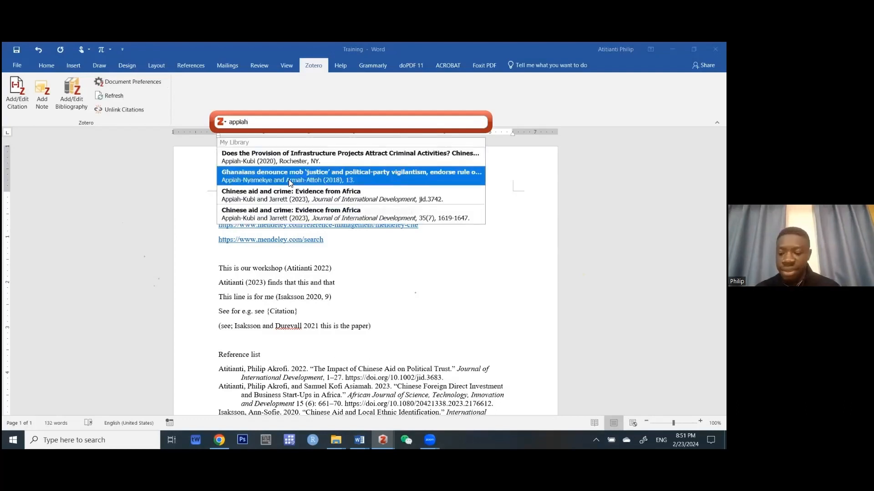
pyautogui.click(289, 182)
pyautogui.press('Return')
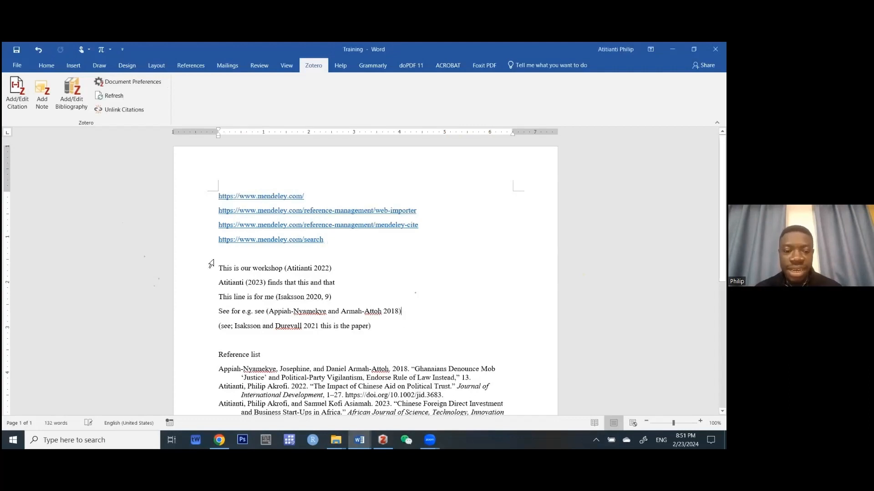
# Check the new Appiah-Nyamekye and Armah-Attoh 2018 entry heading the reference list.
pyautogui.scroll(-4, 214, 260)
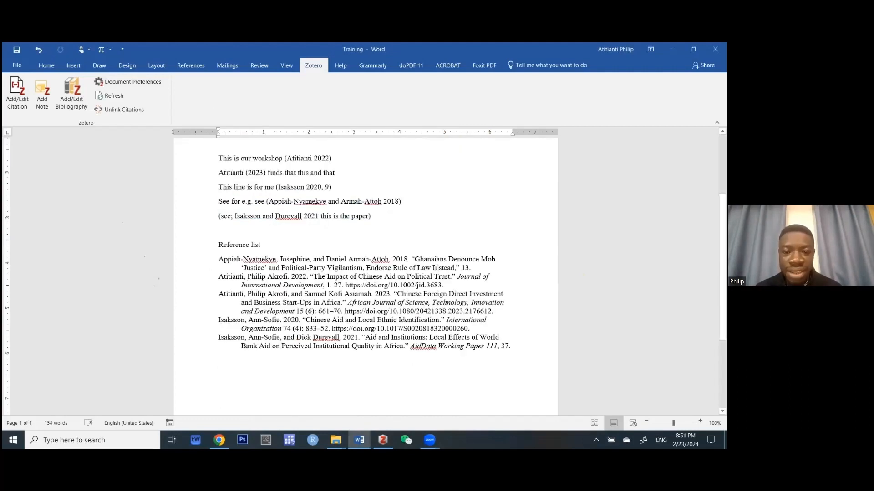
pyautogui.click(436, 268)
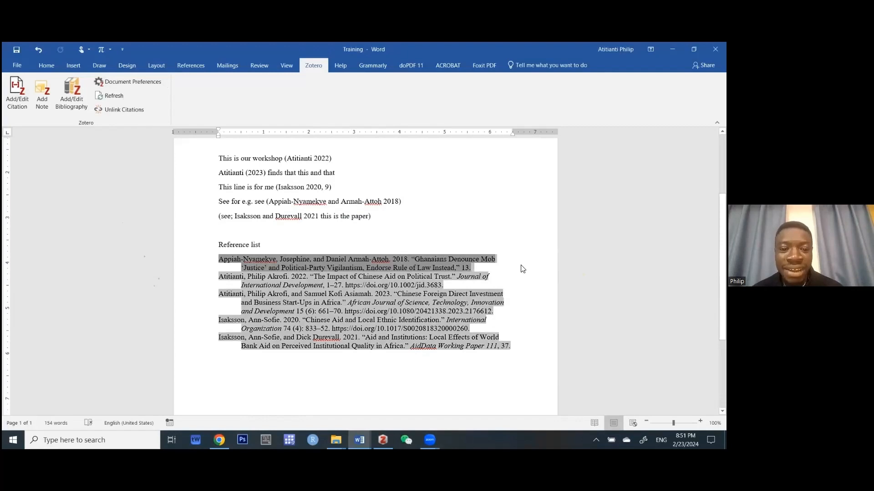
pyautogui.tripleClick(522, 269)
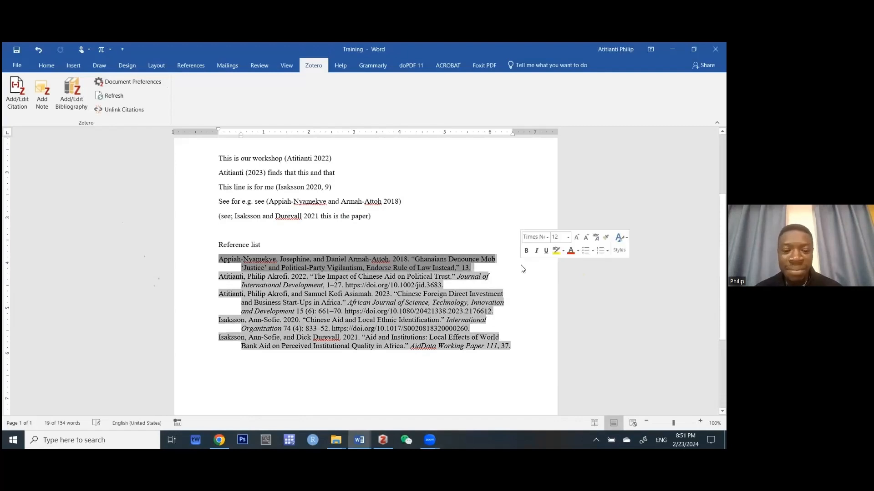
pyautogui.click(328, 251)
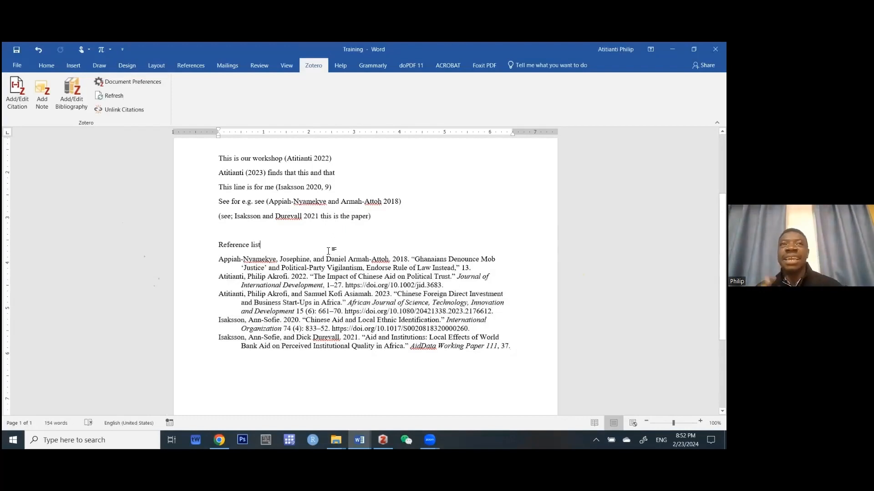
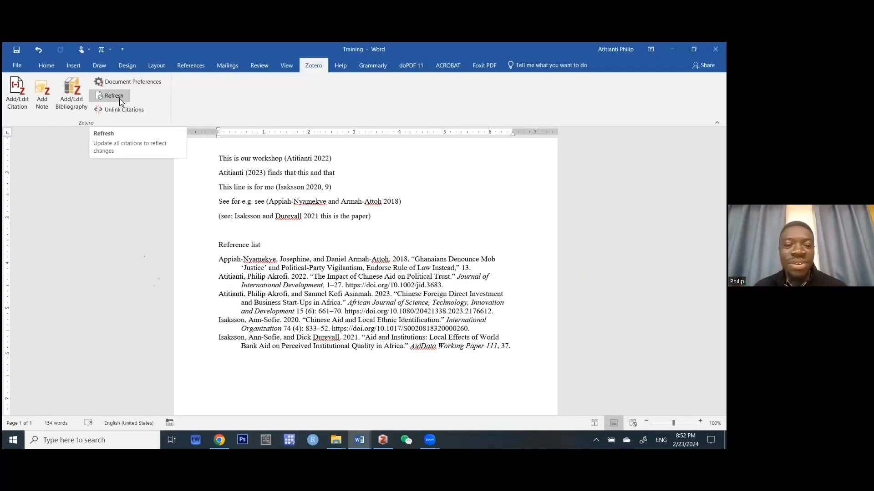
# Refresh the document's Zotero citations and bibliography, then switch to the Zotero library.
pyautogui.click(120, 99)
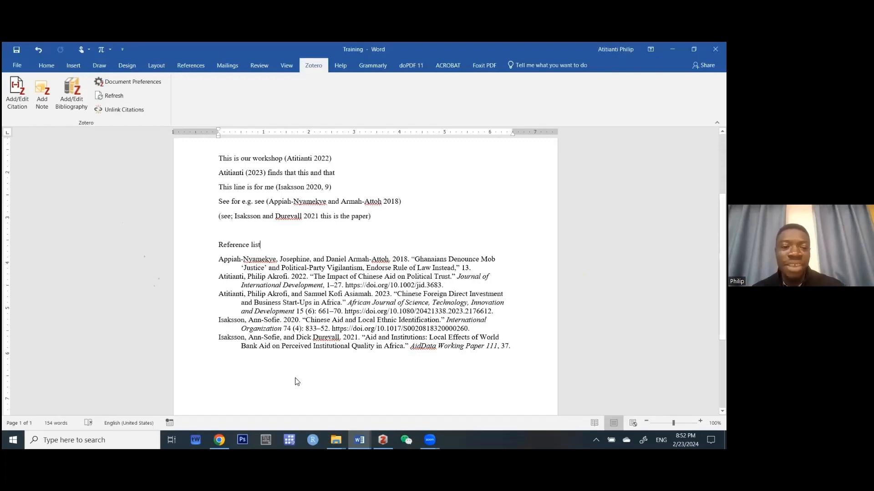
pyautogui.click(383, 440)
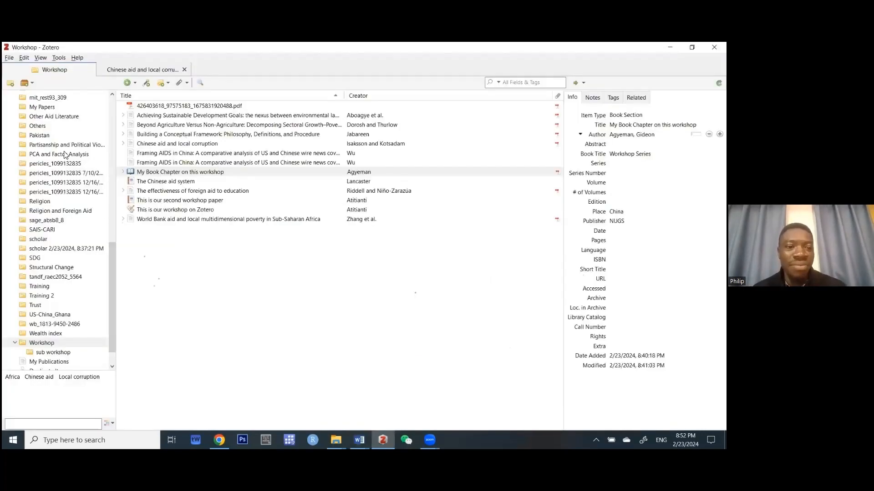
# Open the Chinese aid and local corruption paper, then close its reader tab.
pyautogui.scroll(10, 65, 155)
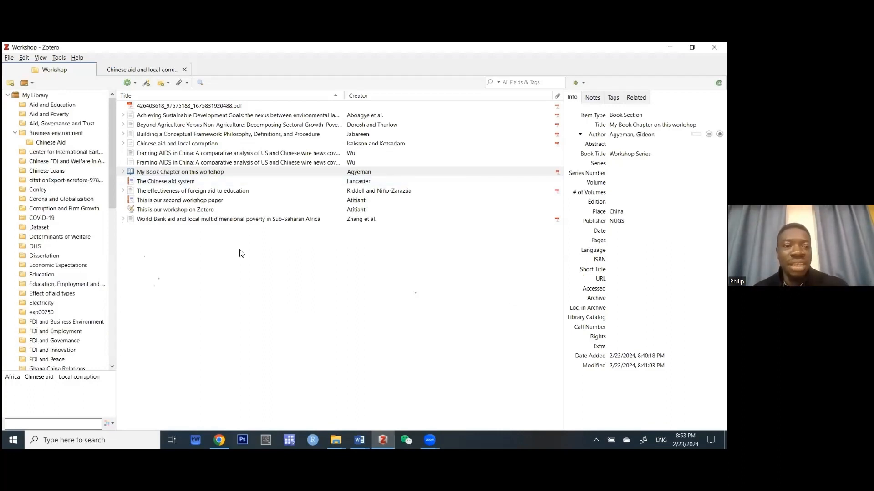
pyautogui.click(125, 71)
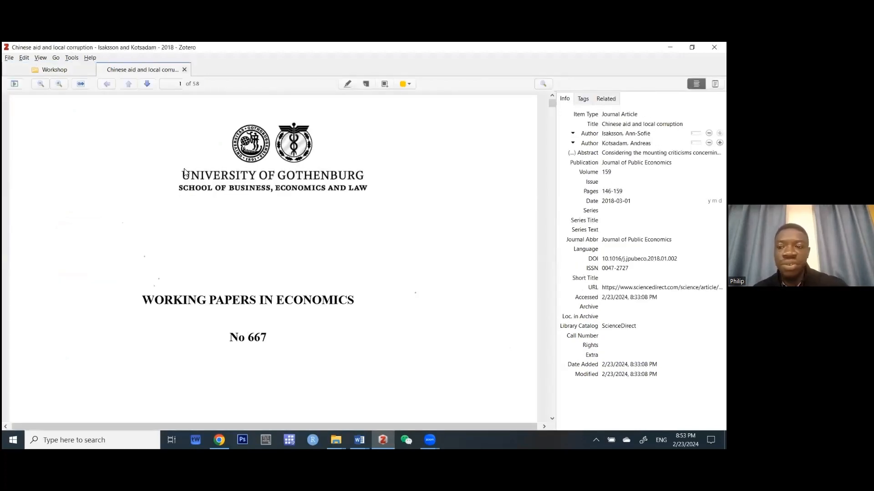
pyautogui.hotkey('ctrl', 'w')
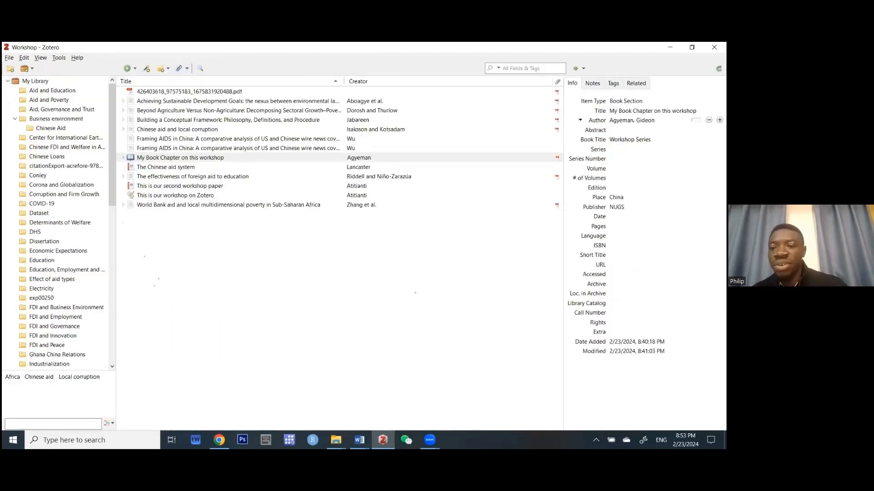
# Review the book chapter's notes and tags, then select the Framing AIDS in China item.
pyautogui.click(592, 83)
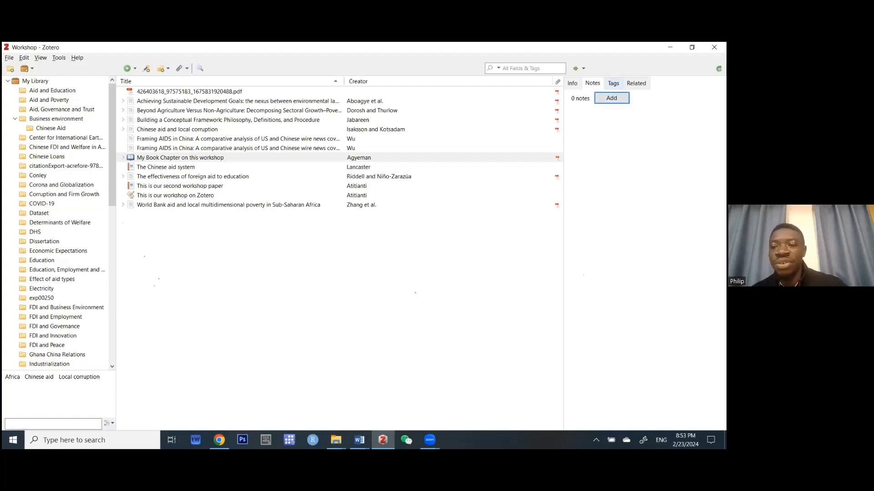
pyautogui.click(613, 83)
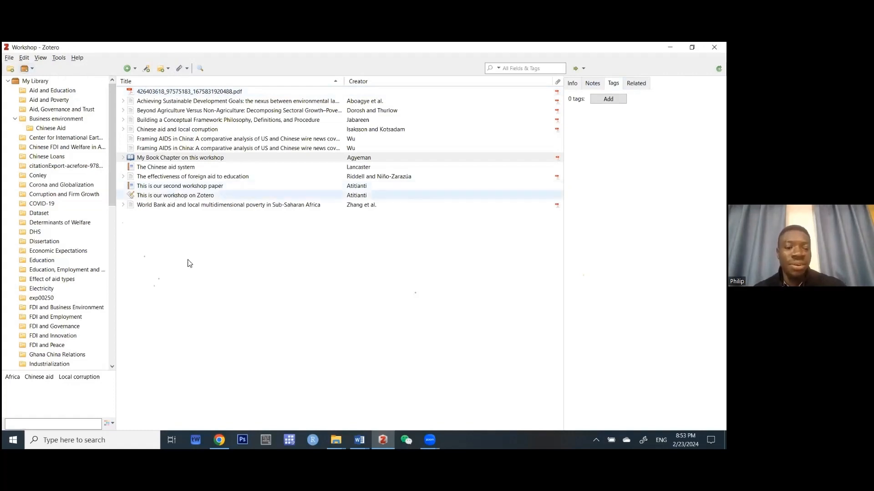
pyautogui.click(185, 141)
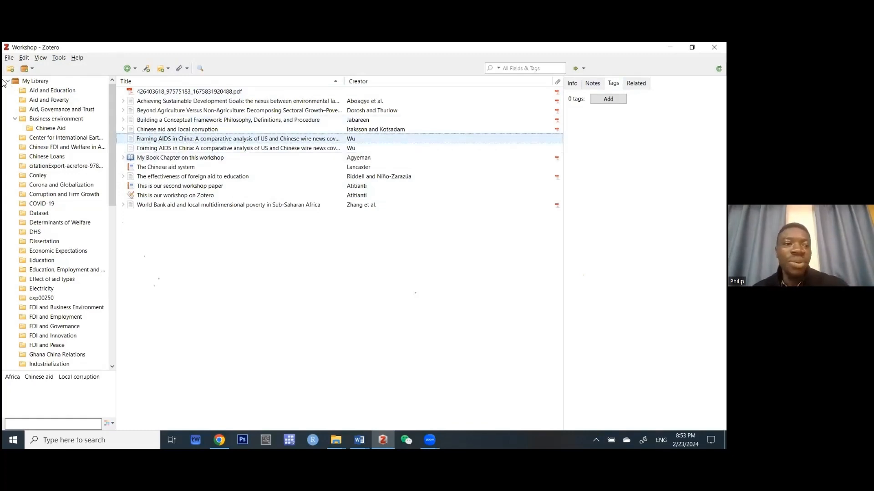
pyautogui.click(9, 61)
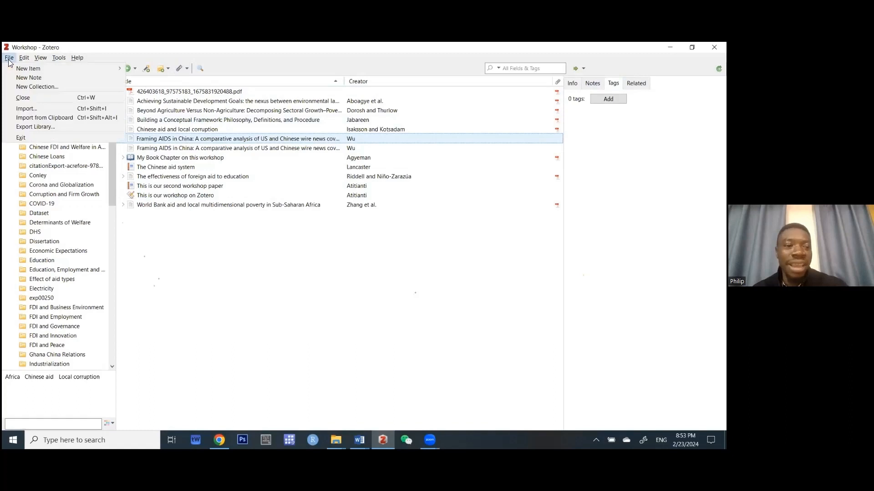
# Export the whole library in RIS format with attached files included.
pyautogui.click(38, 127)
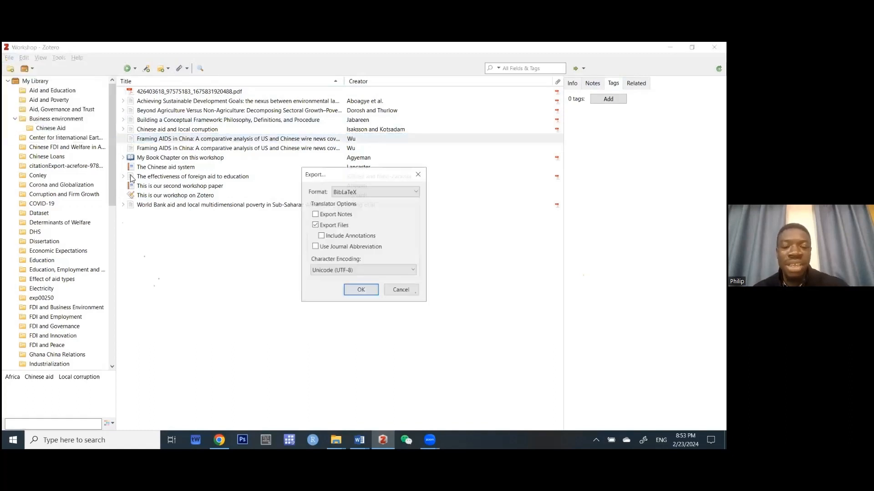
pyautogui.click(382, 191)
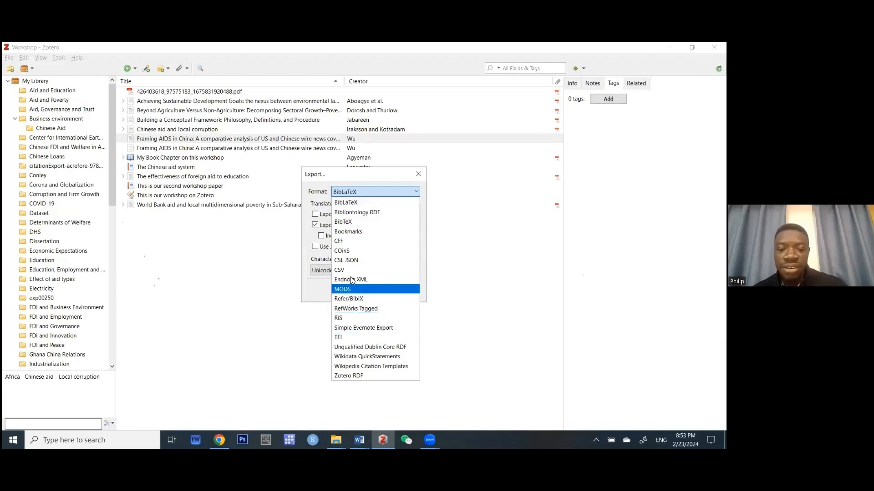
pyautogui.click(351, 318)
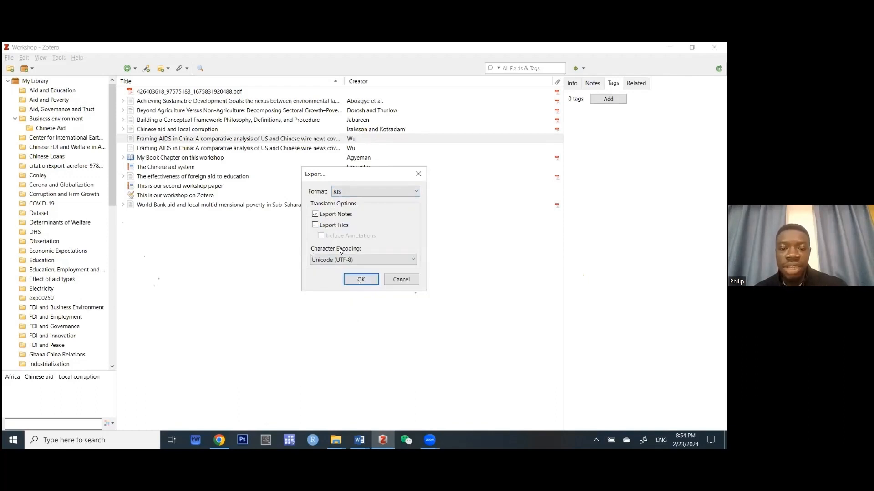
pyautogui.click(316, 224)
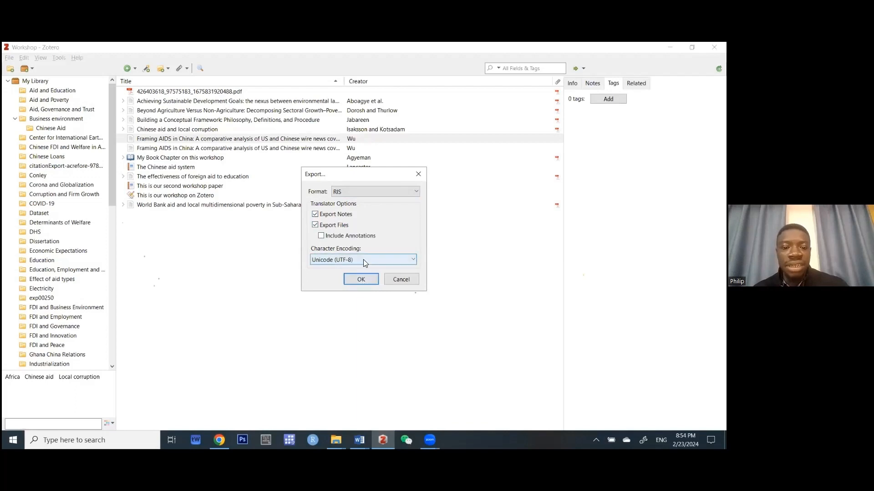
pyautogui.click(361, 280)
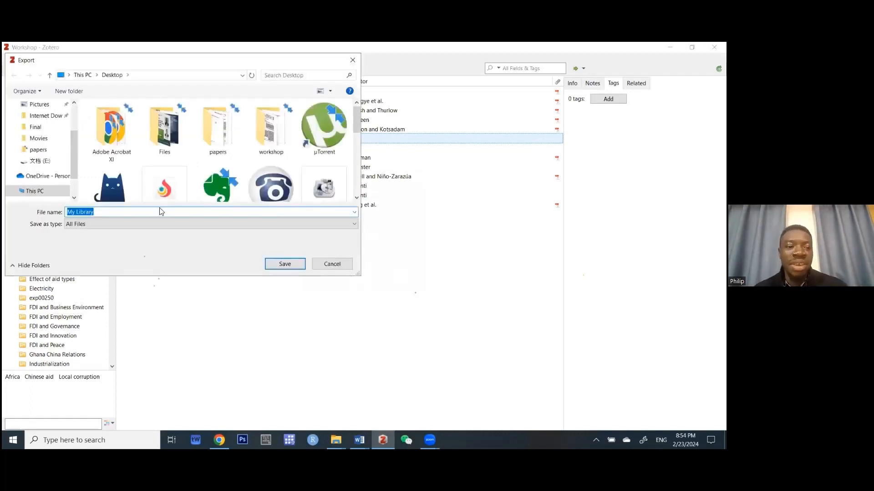
# Save the export as 'My Library' on the Desktop.
pyautogui.click(279, 265)
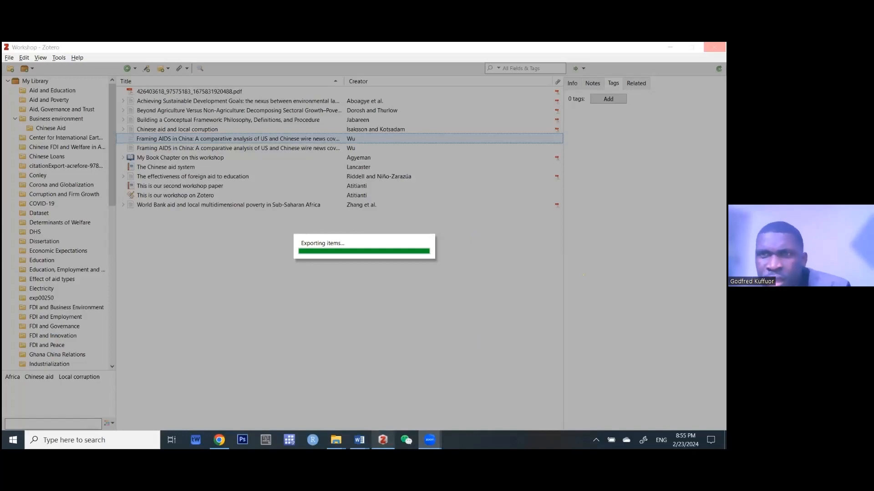
# Close the stalled Zotero window from its taskbar preview.
pyautogui.moveTo(383, 440)
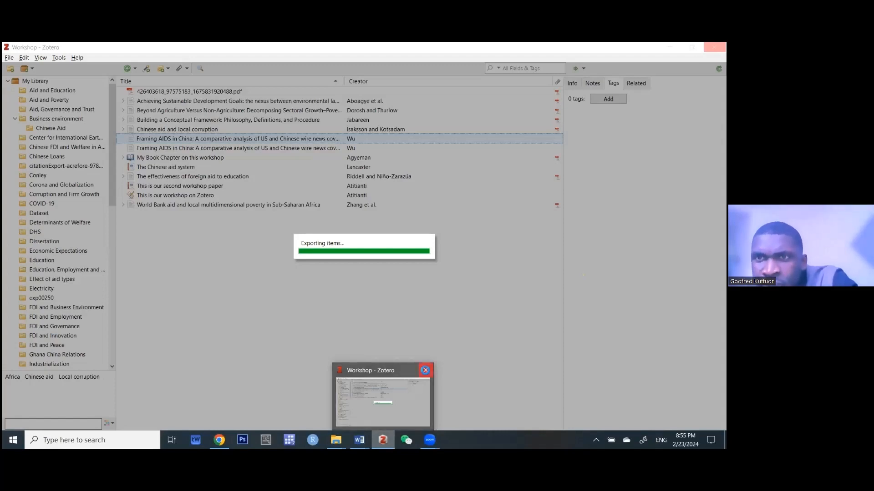
pyautogui.click(425, 370)
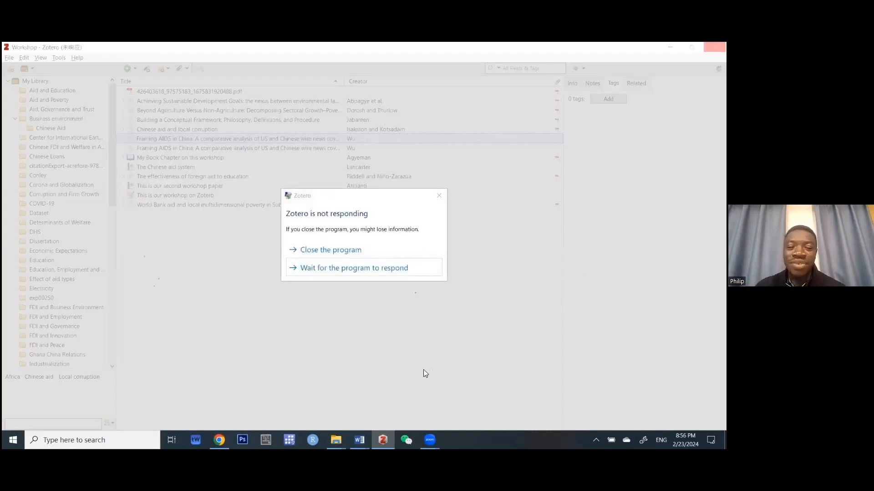
# Choose Close the program in the not-responding warning to force Zotero to quit.
pyautogui.click(341, 253)
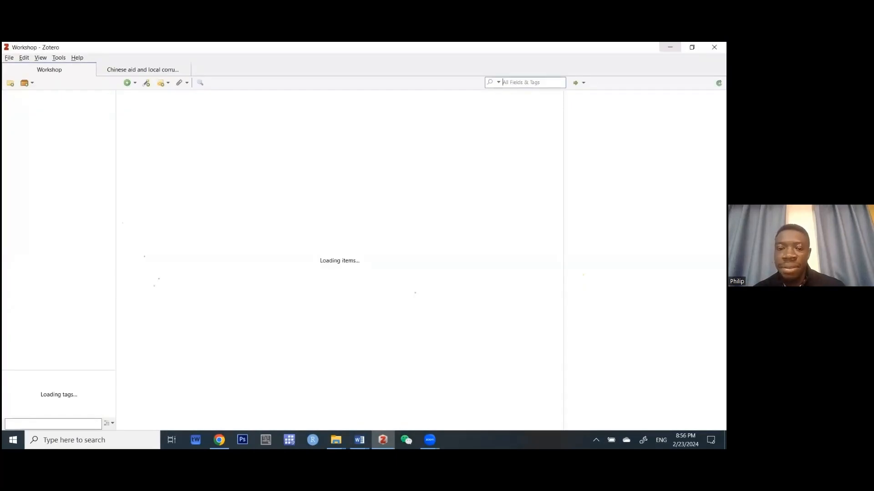
# Launch Mendeley Reference Manager from the desktop, then select Building a Conceptual Framework and Beyond Agriculture in Zotero.
pyautogui.hotkey('alt', 'Tab')
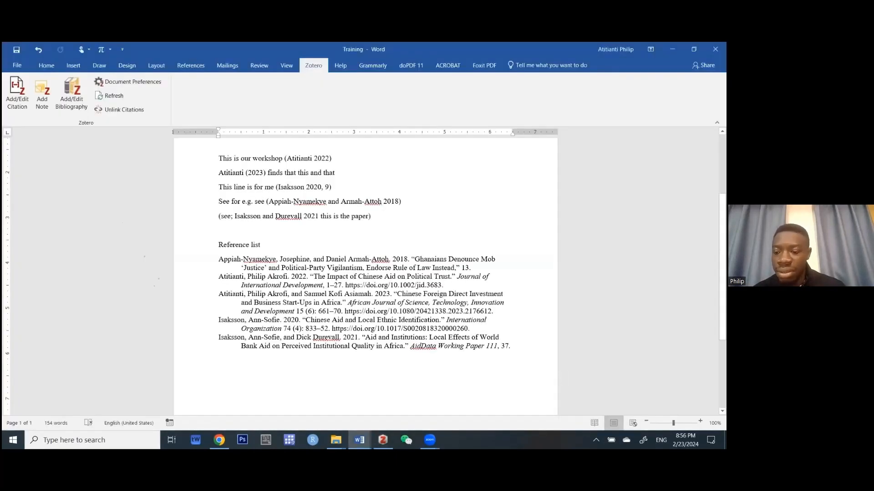
pyautogui.press('super+d')
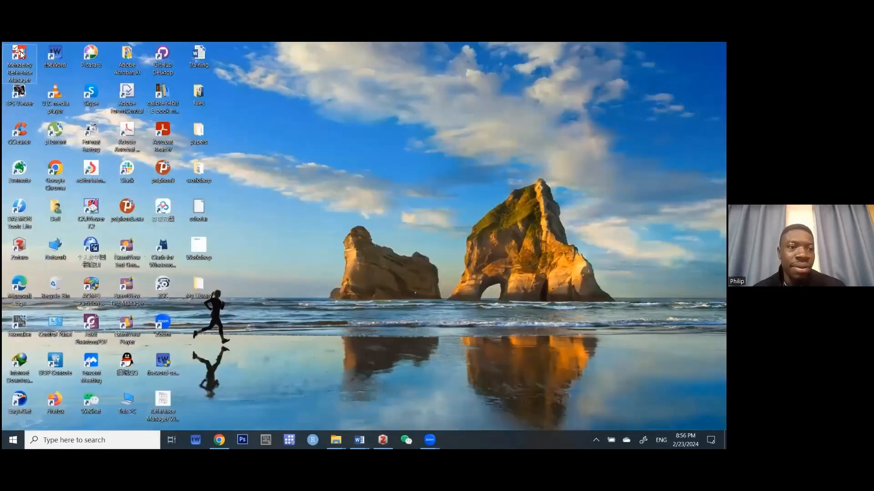
pyautogui.doubleClick(20, 55)
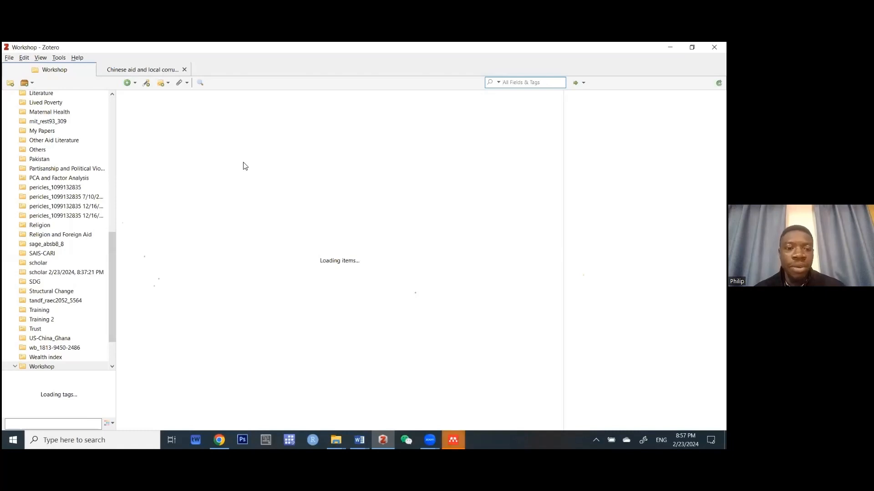
pyautogui.click(135, 135)
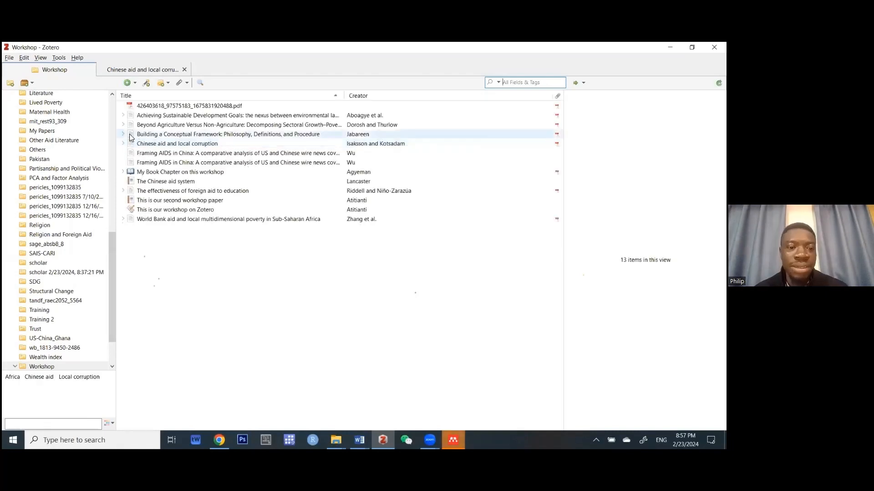
pyautogui.click(175, 126)
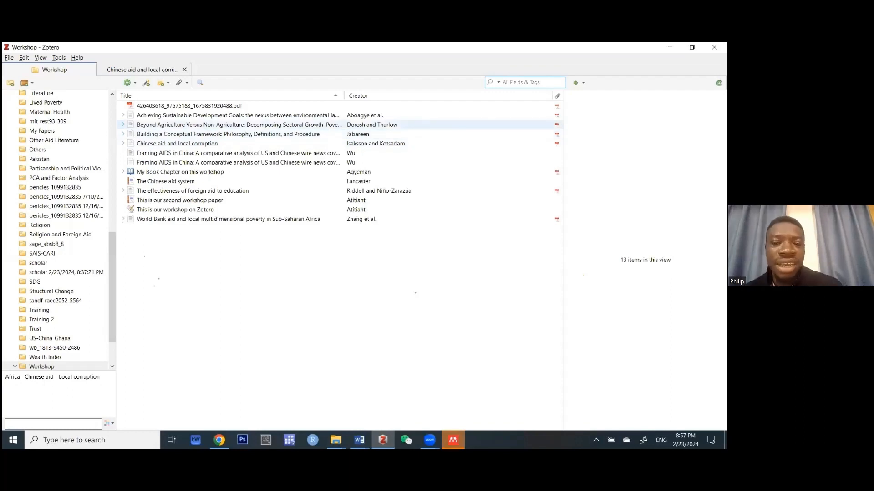
# Check the Beyond Agriculture article's item type, keeping Journal Article, then bring Mendeley forward.
pyautogui.click(177, 128)
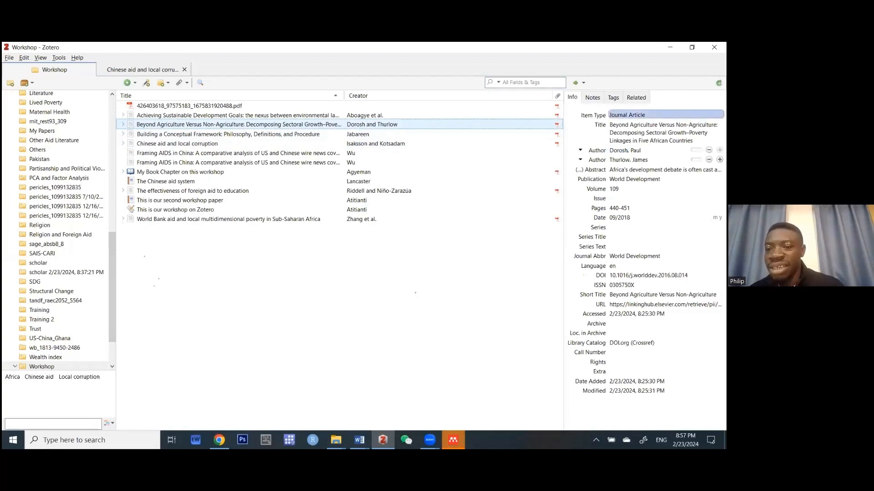
pyautogui.click(627, 115)
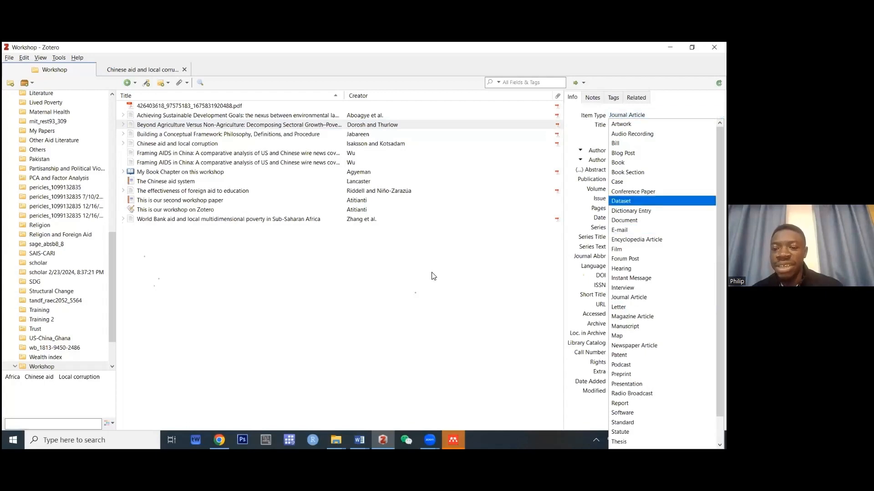
pyautogui.press('Escape')
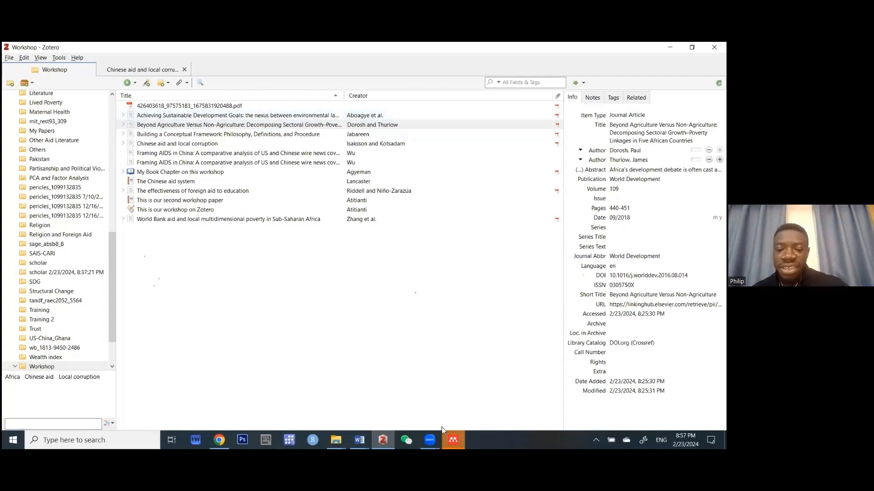
pyautogui.click(449, 440)
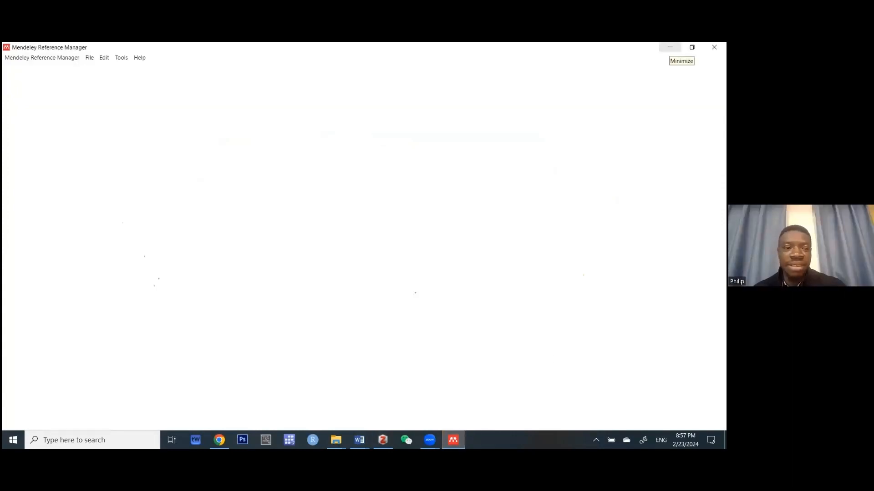
pyautogui.click(670, 48)
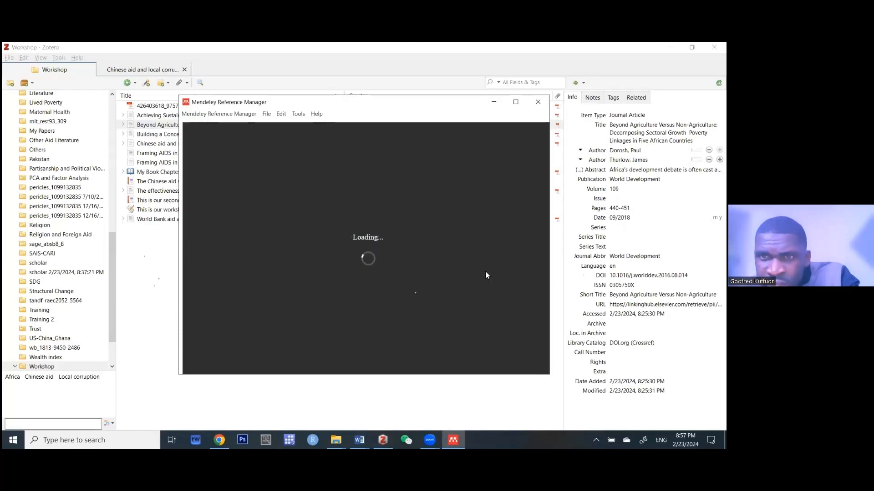
pyautogui.hotkey('ctrl', 'a')
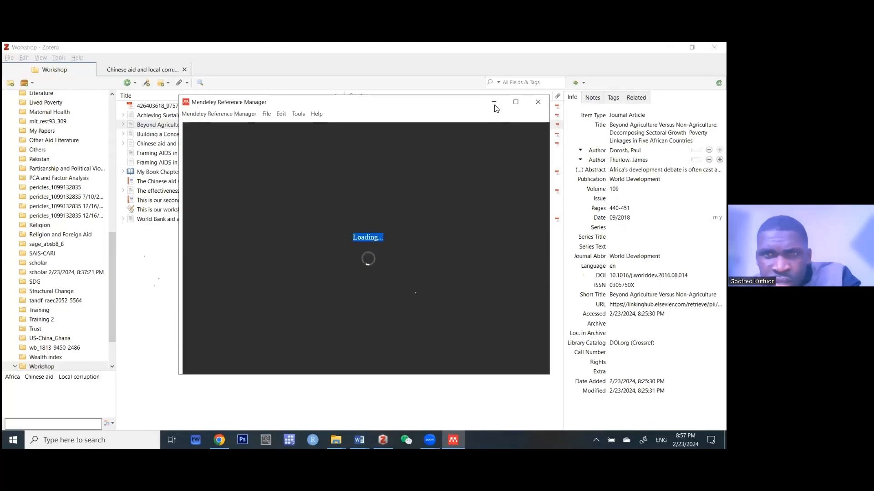
pyautogui.click(495, 106)
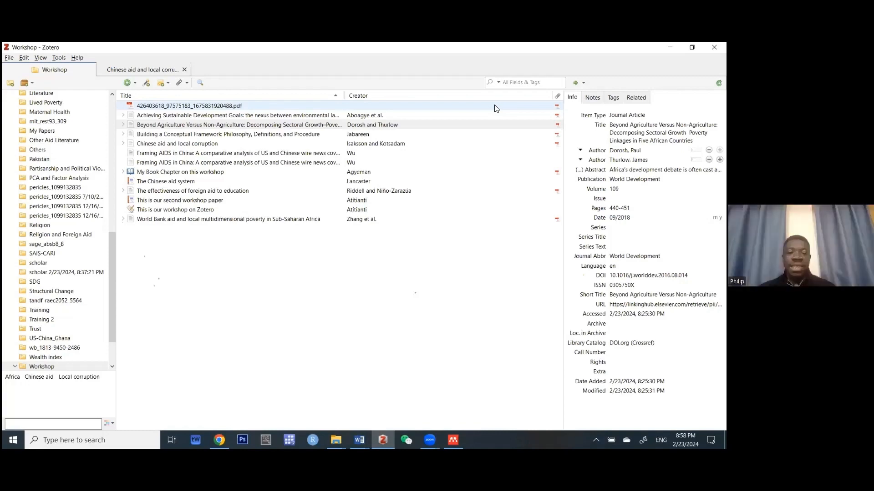
# Return to the Training document in Word and place the cursor in the (Atitianti 2022) citation.
pyautogui.click(359, 440)
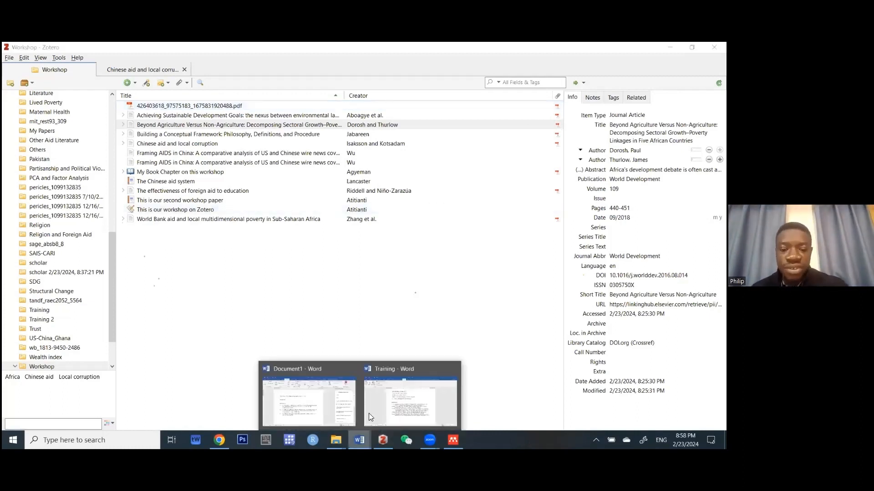
pyautogui.click(312, 407)
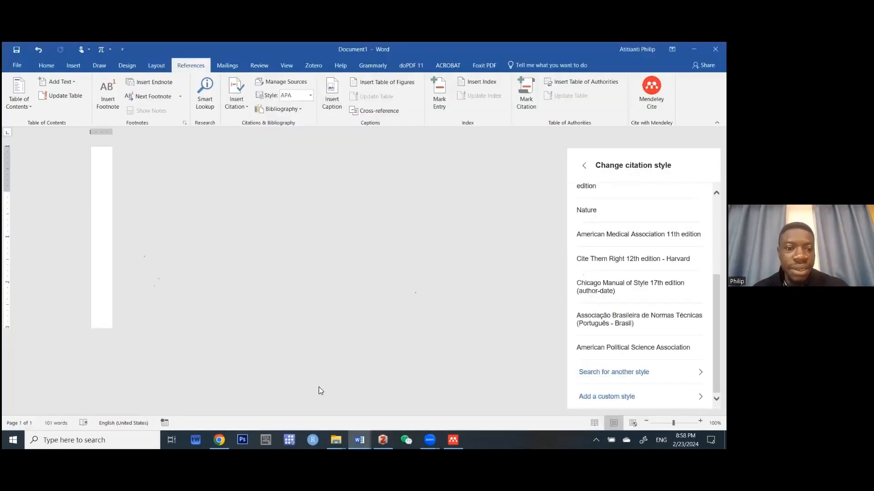
pyautogui.click(359, 440)
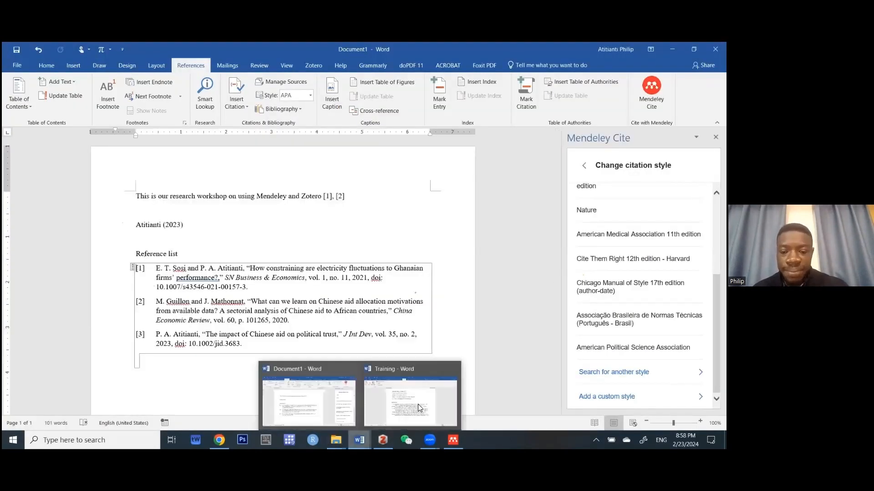
pyautogui.click(398, 380)
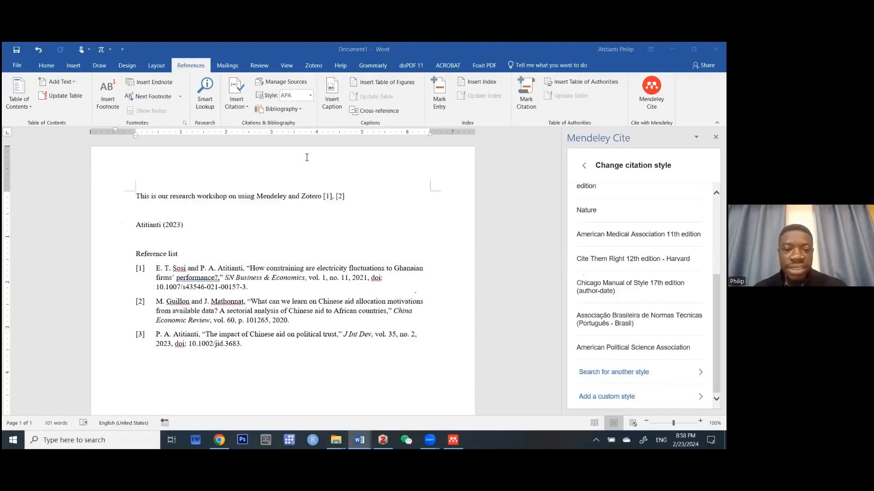
pyautogui.click(312, 159)
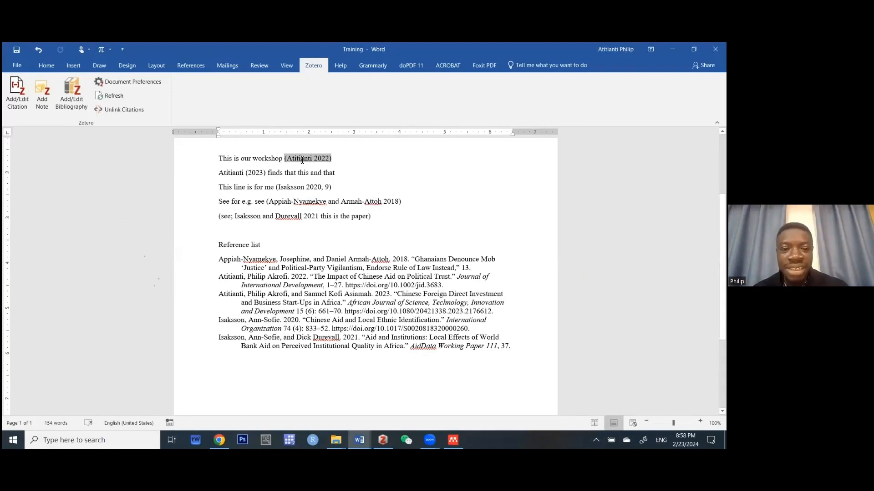
# Search 'Iask', 'chinese' and 'aid' to add Isaksson and Kotsadam 2018, Adera 2023 and AidData 2018.
pyautogui.click(25, 93)
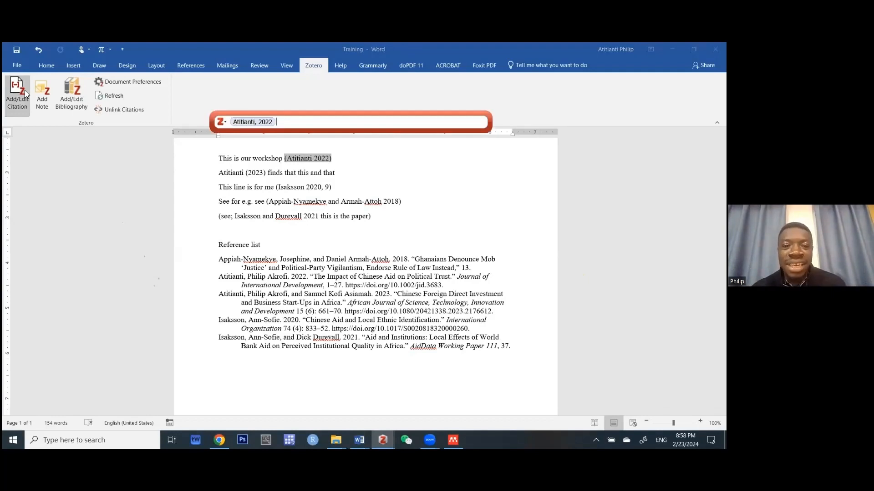
pyautogui.write('Ias')
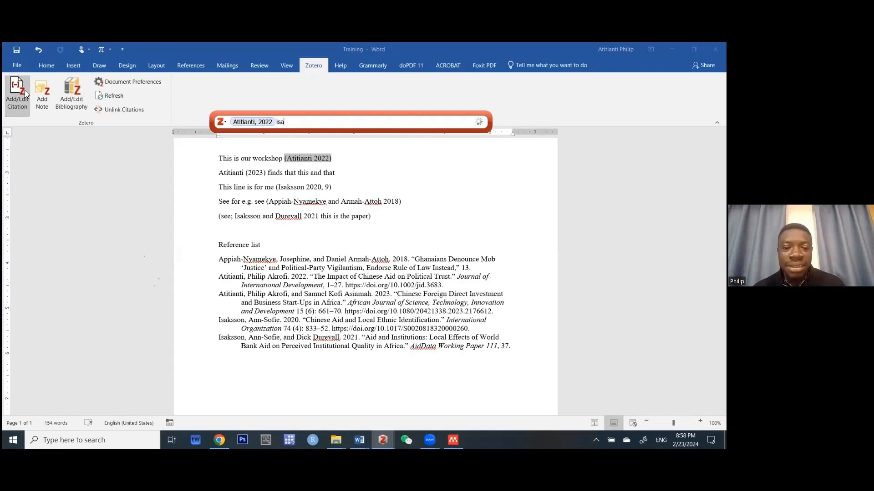
pyautogui.write('k')
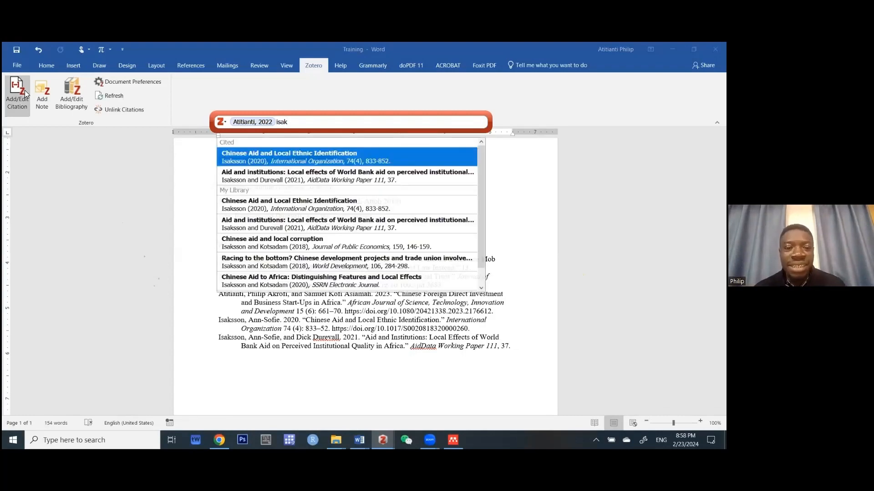
pyautogui.click(279, 268)
pyautogui.write('c')
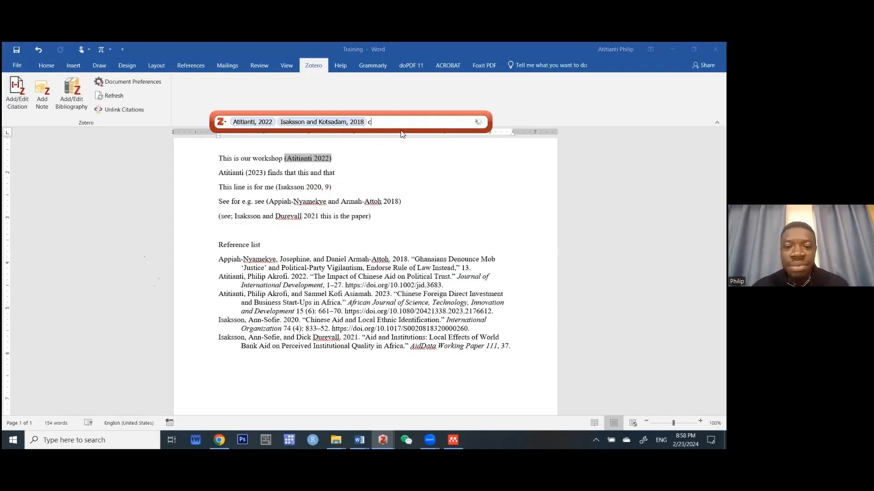
pyautogui.write('hinese')
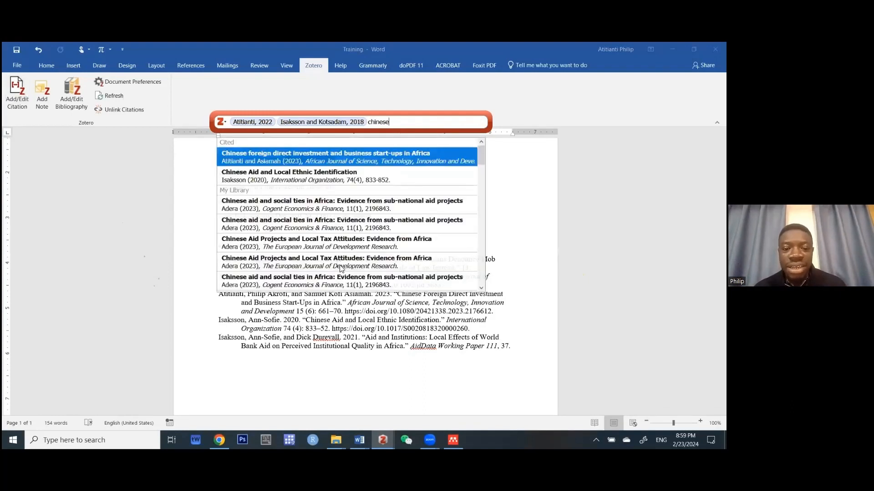
pyautogui.click(341, 268)
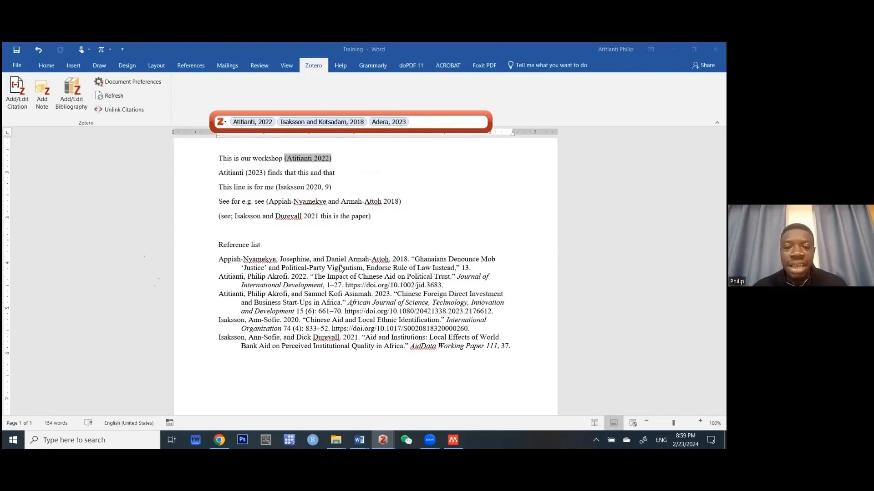
pyautogui.write('aid')
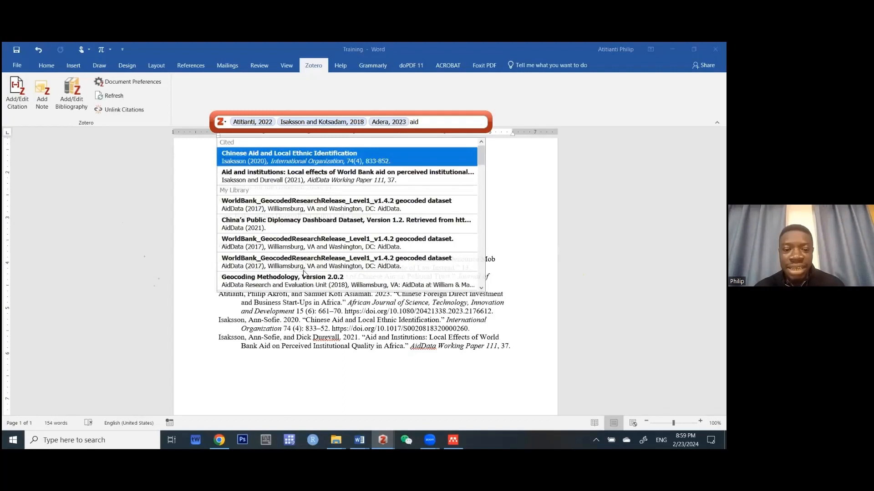
pyautogui.click(315, 281)
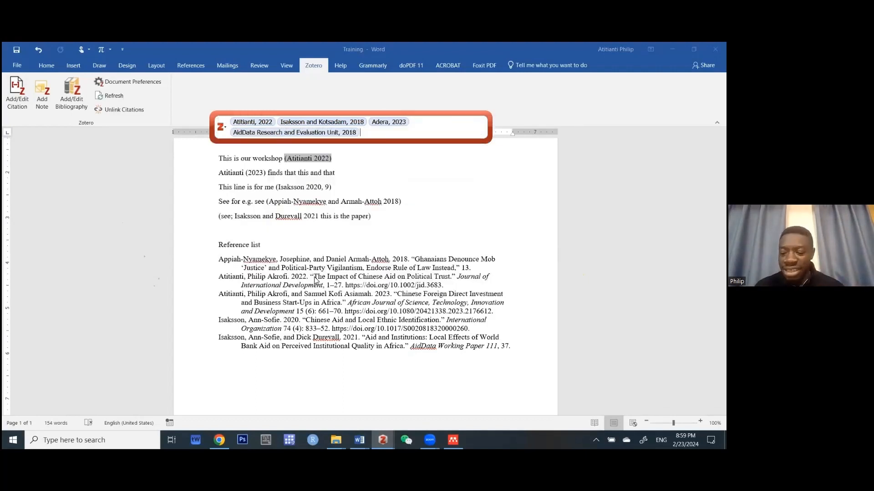
pyautogui.press('Return')
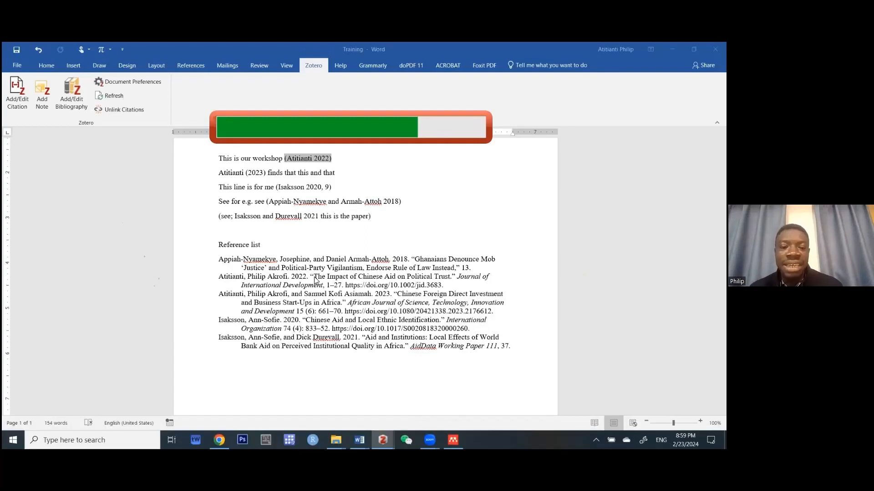